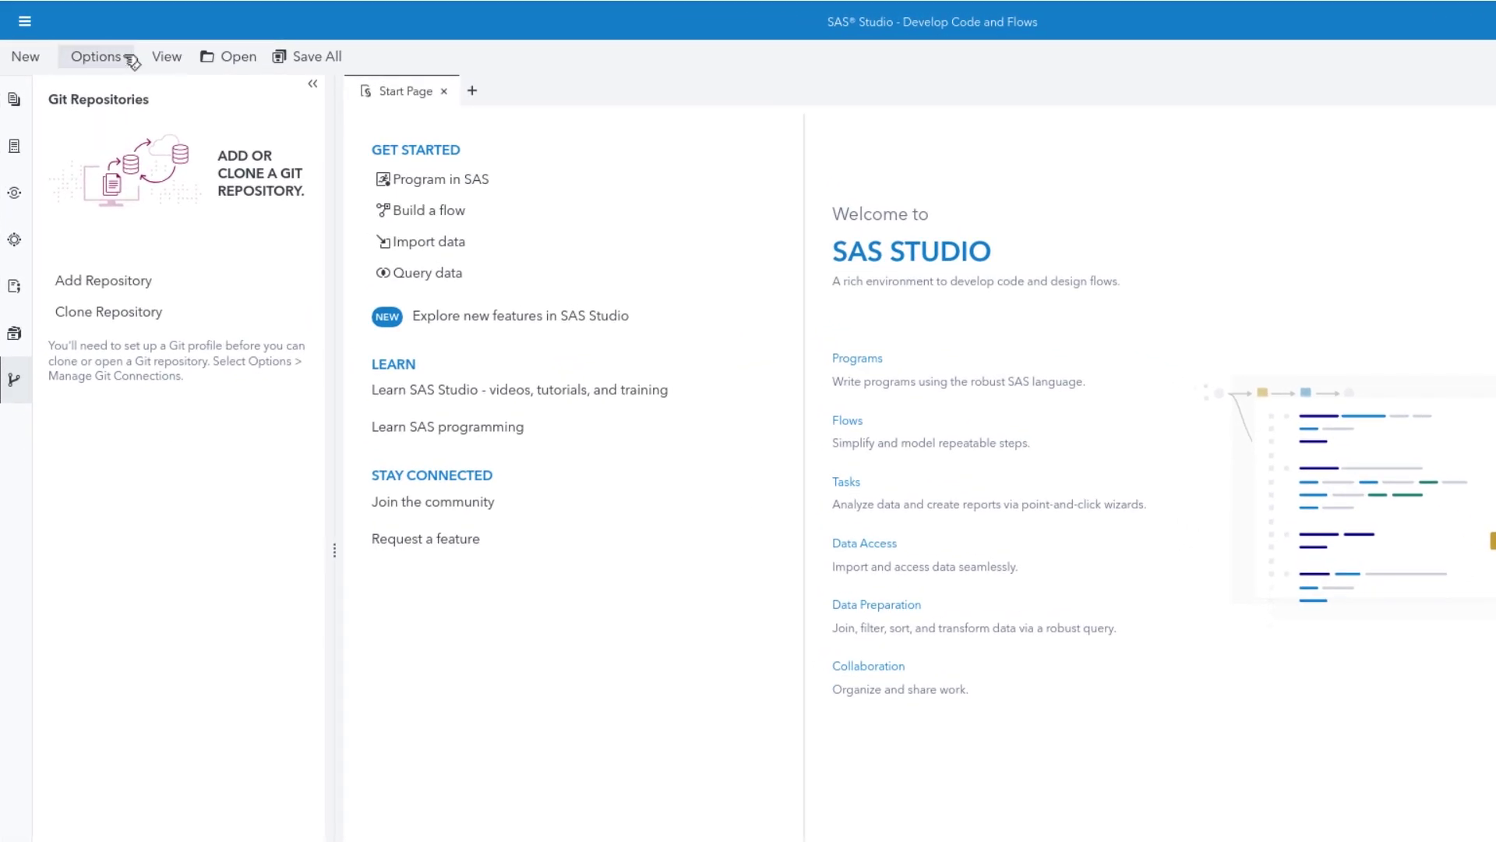
left_click(129, 61)
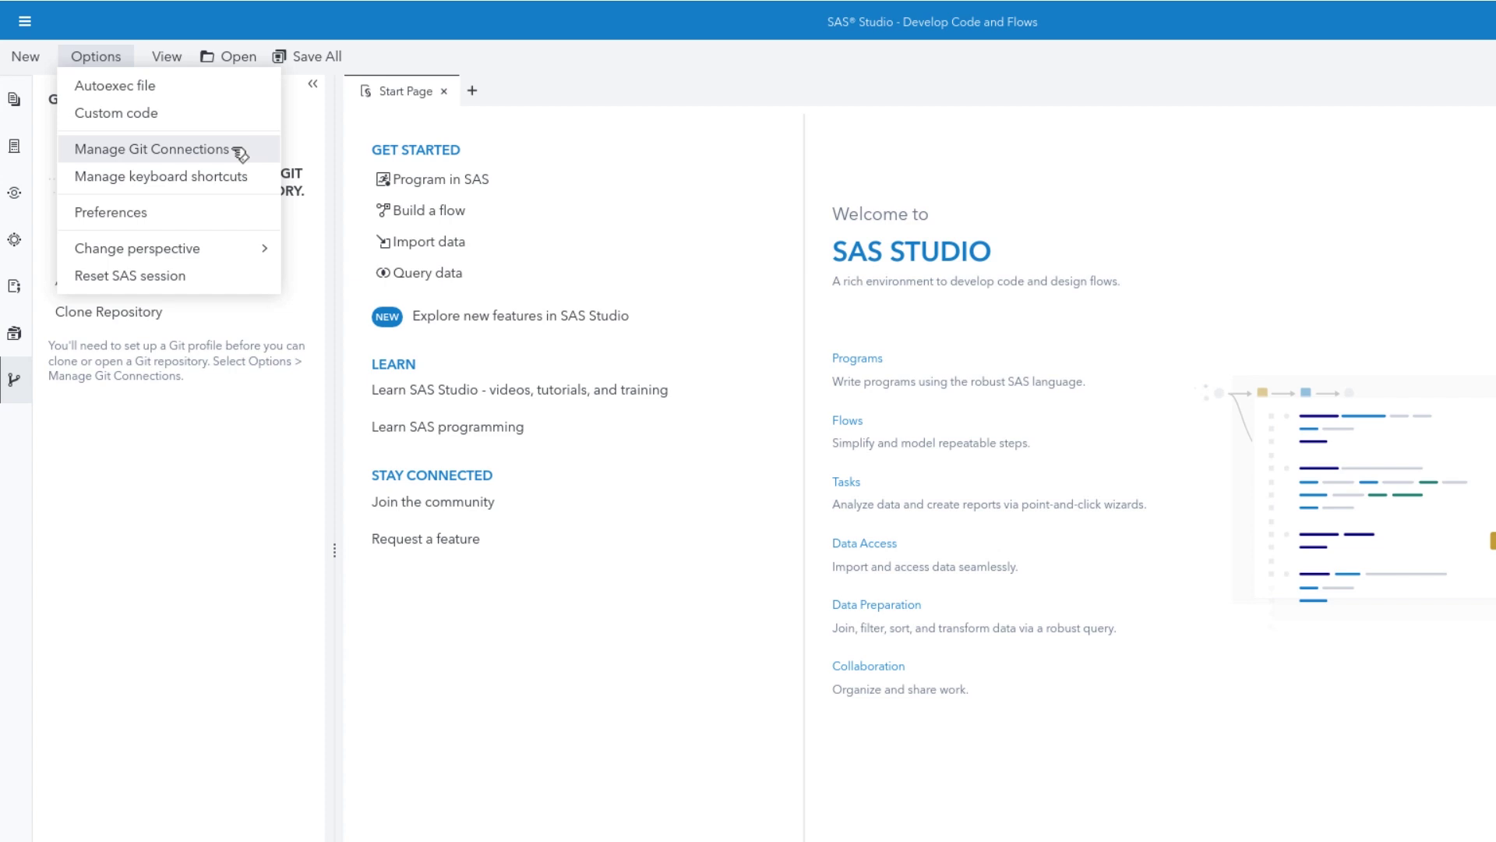
left_click(152, 149)
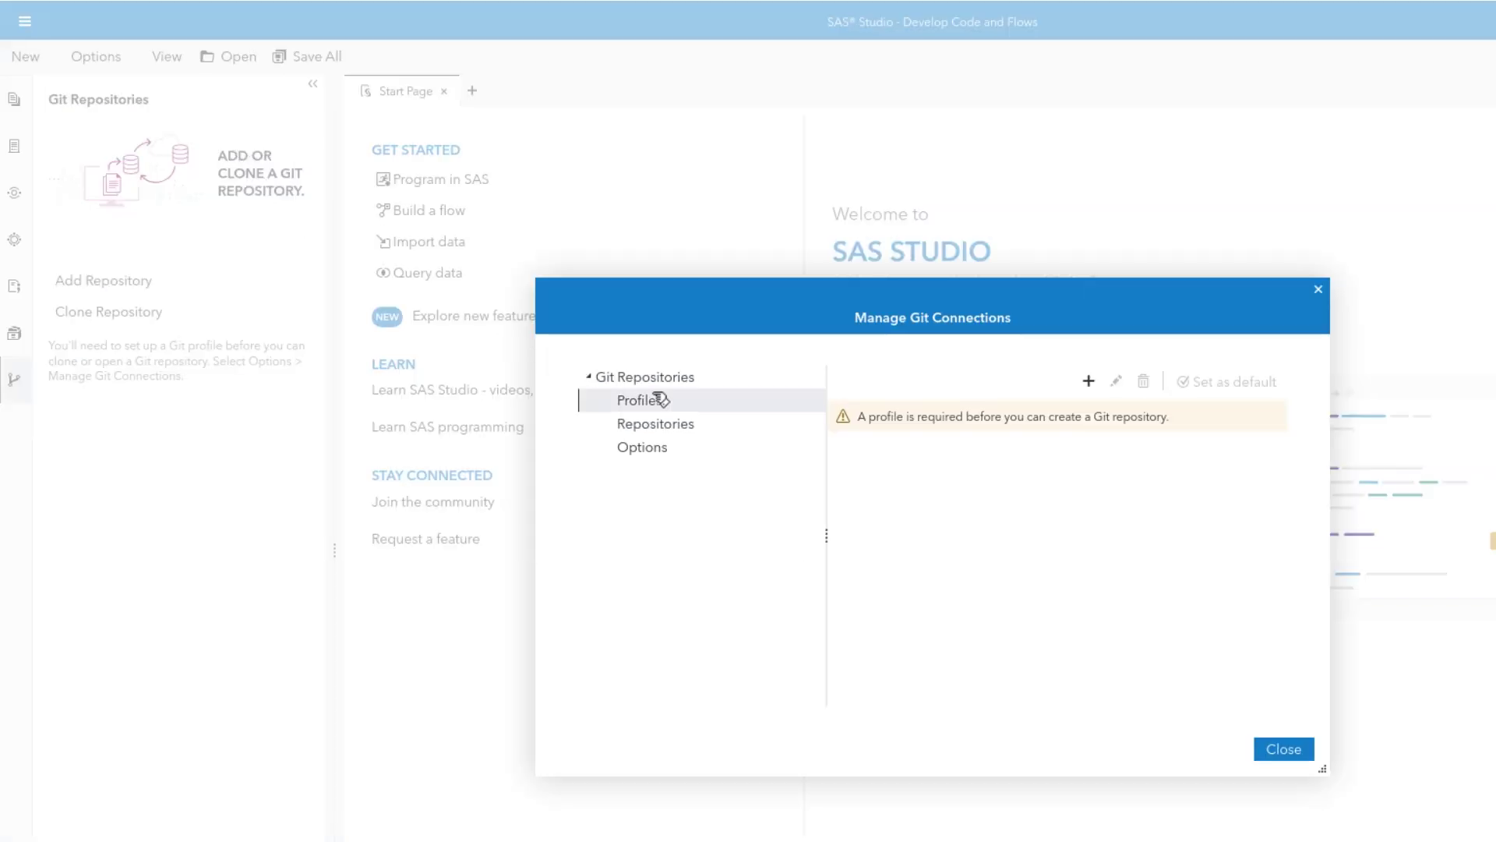
left_click(1089, 381)
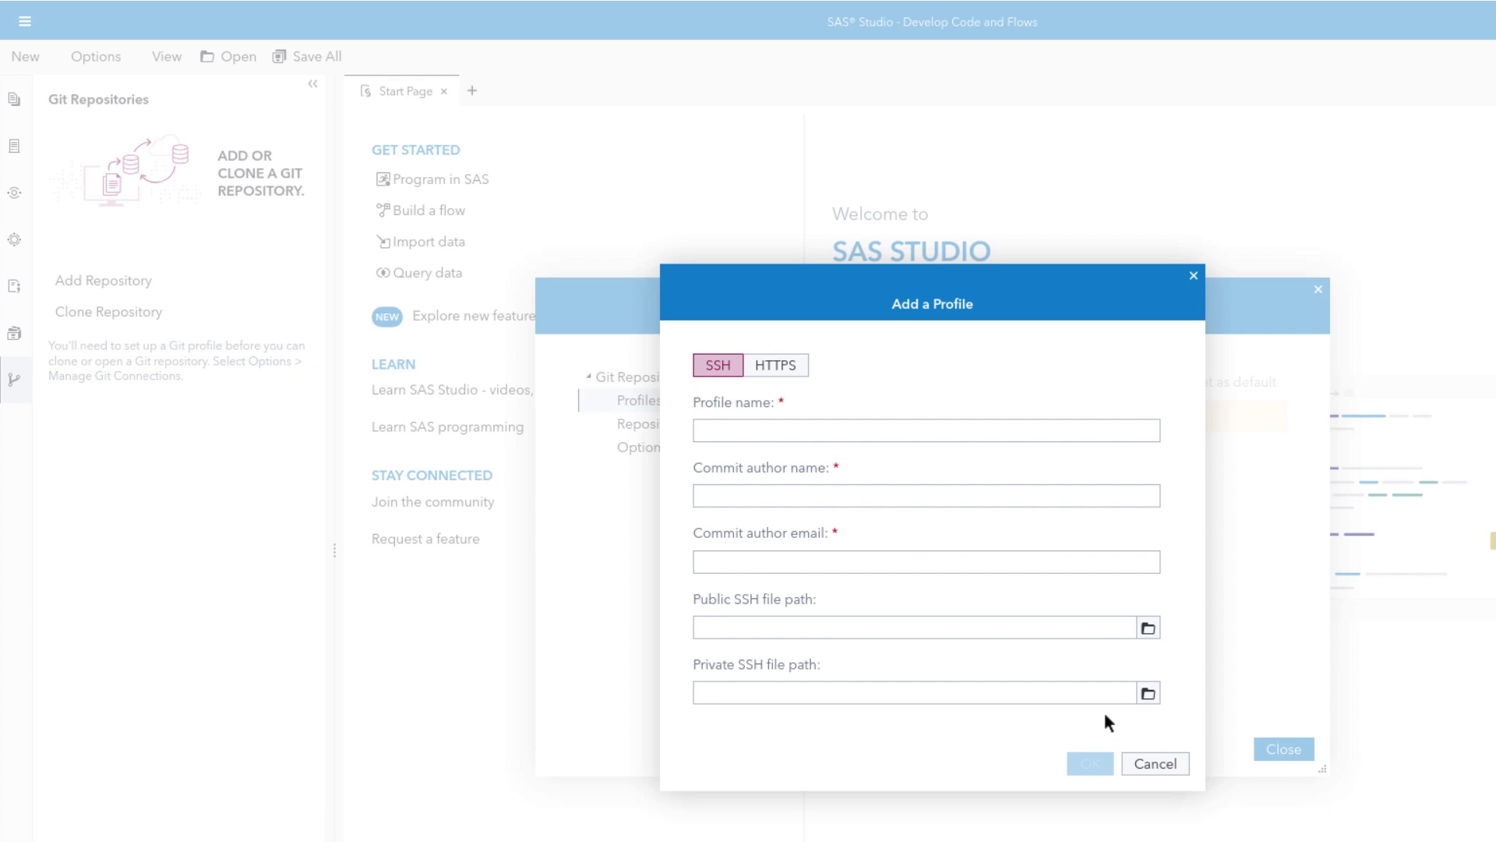
left_click(1158, 766)
left_click(1284, 749)
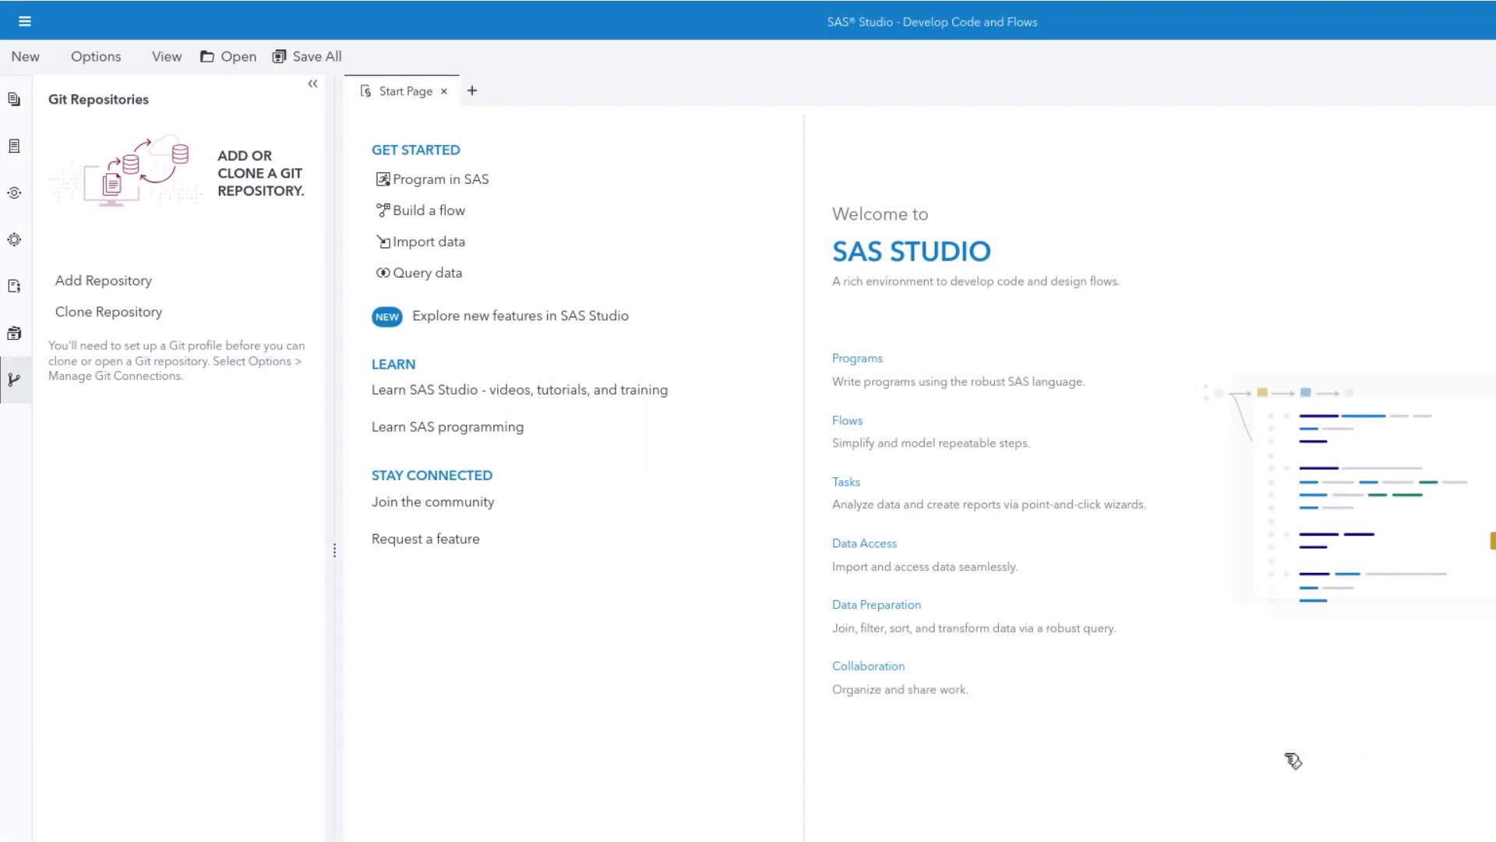
Exit the browser's fullscreen and bring up the Xfce Applications menu
key("F11")
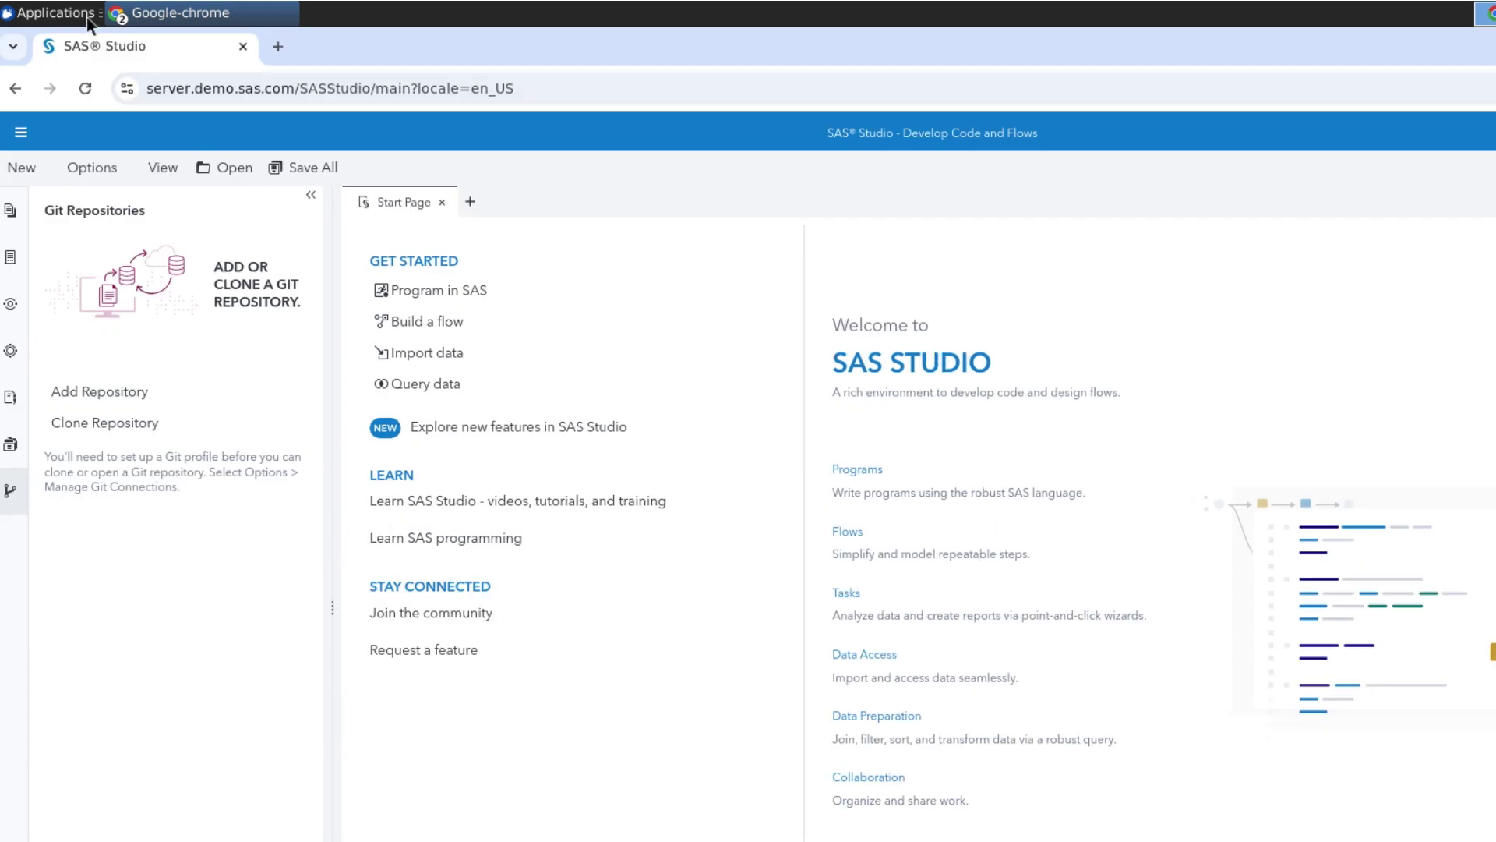
left_click(87, 16)
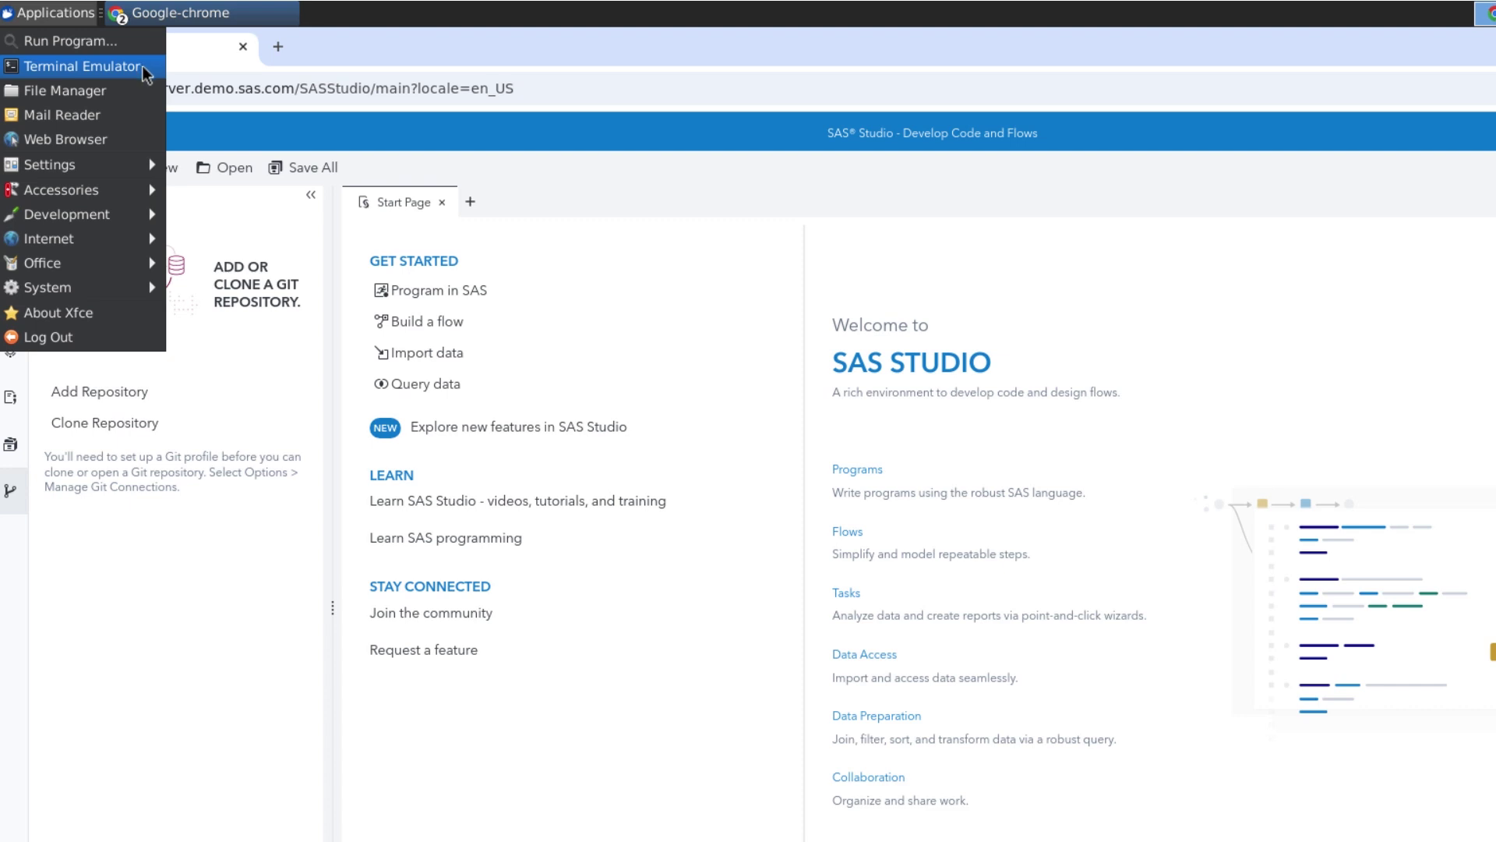
In a new terminal, generate an ed25519 SSH key pair with ssh-keygen, default location, no passphrase
left_click(145, 69)
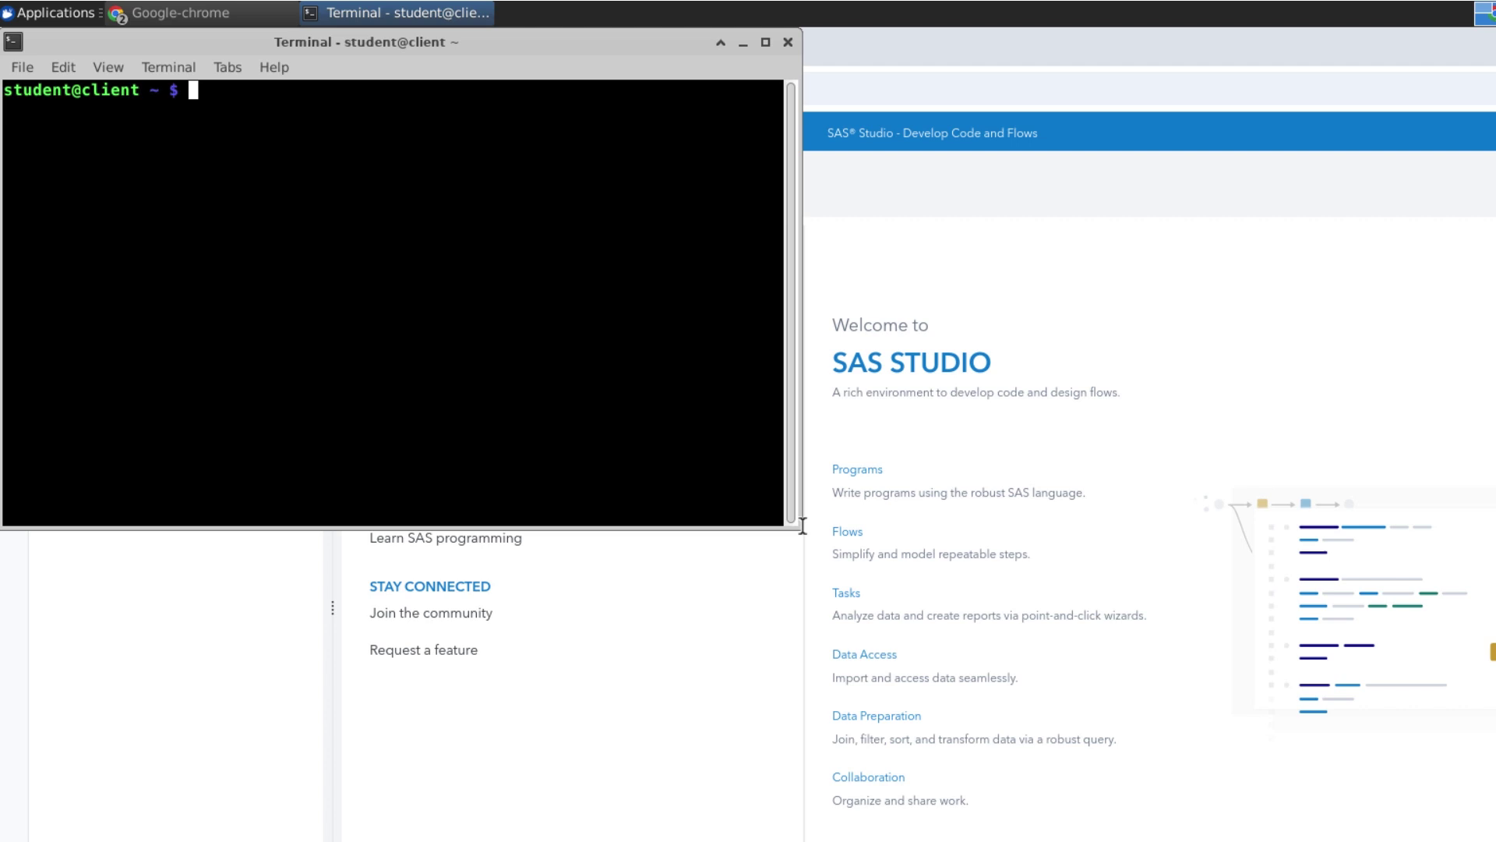
left_click_drag(802, 529, 1085, 714)
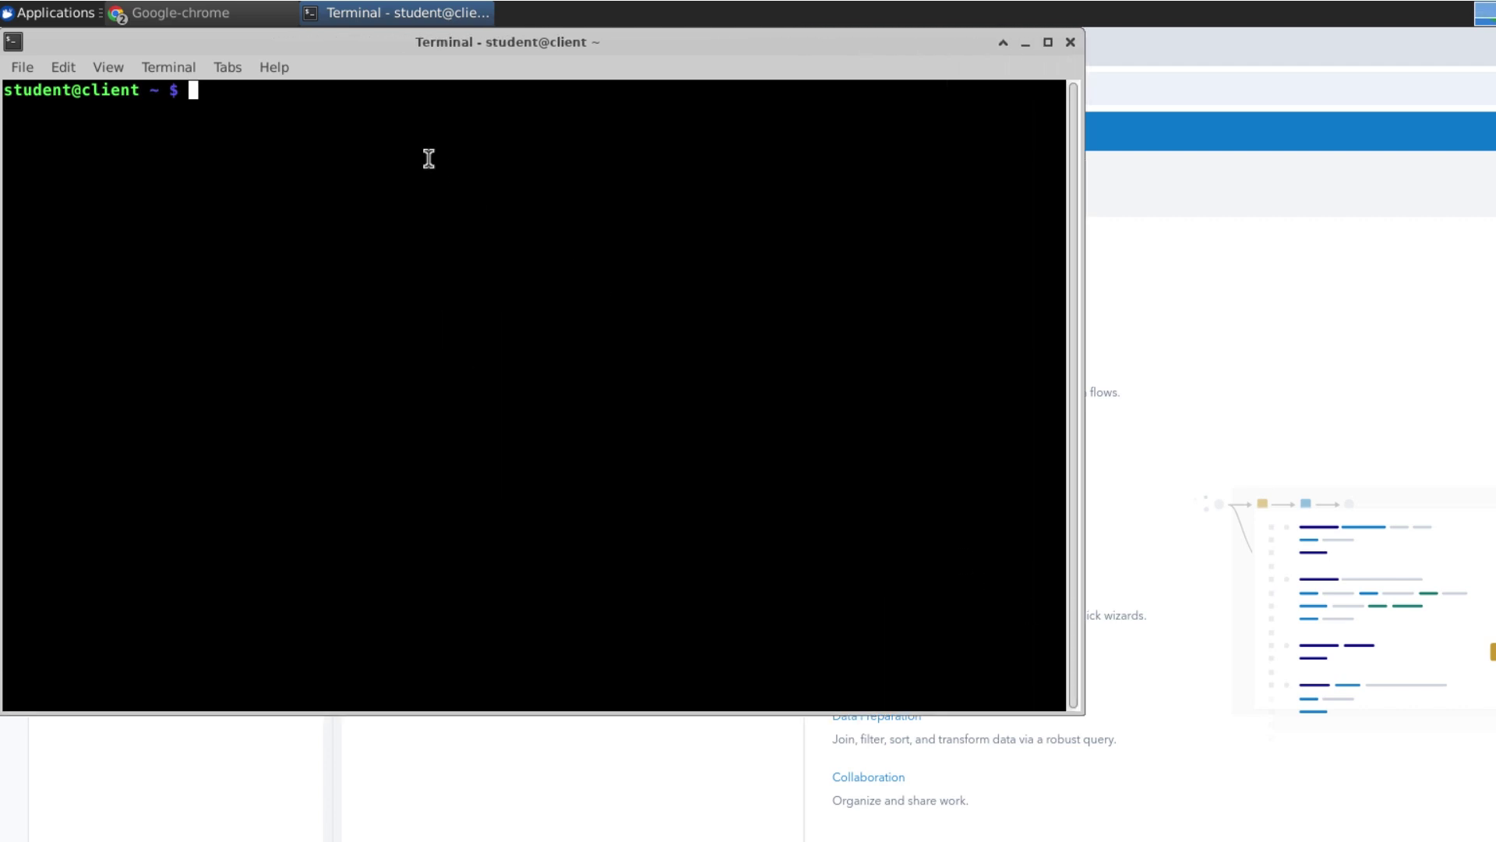
type("ssh-keygen")
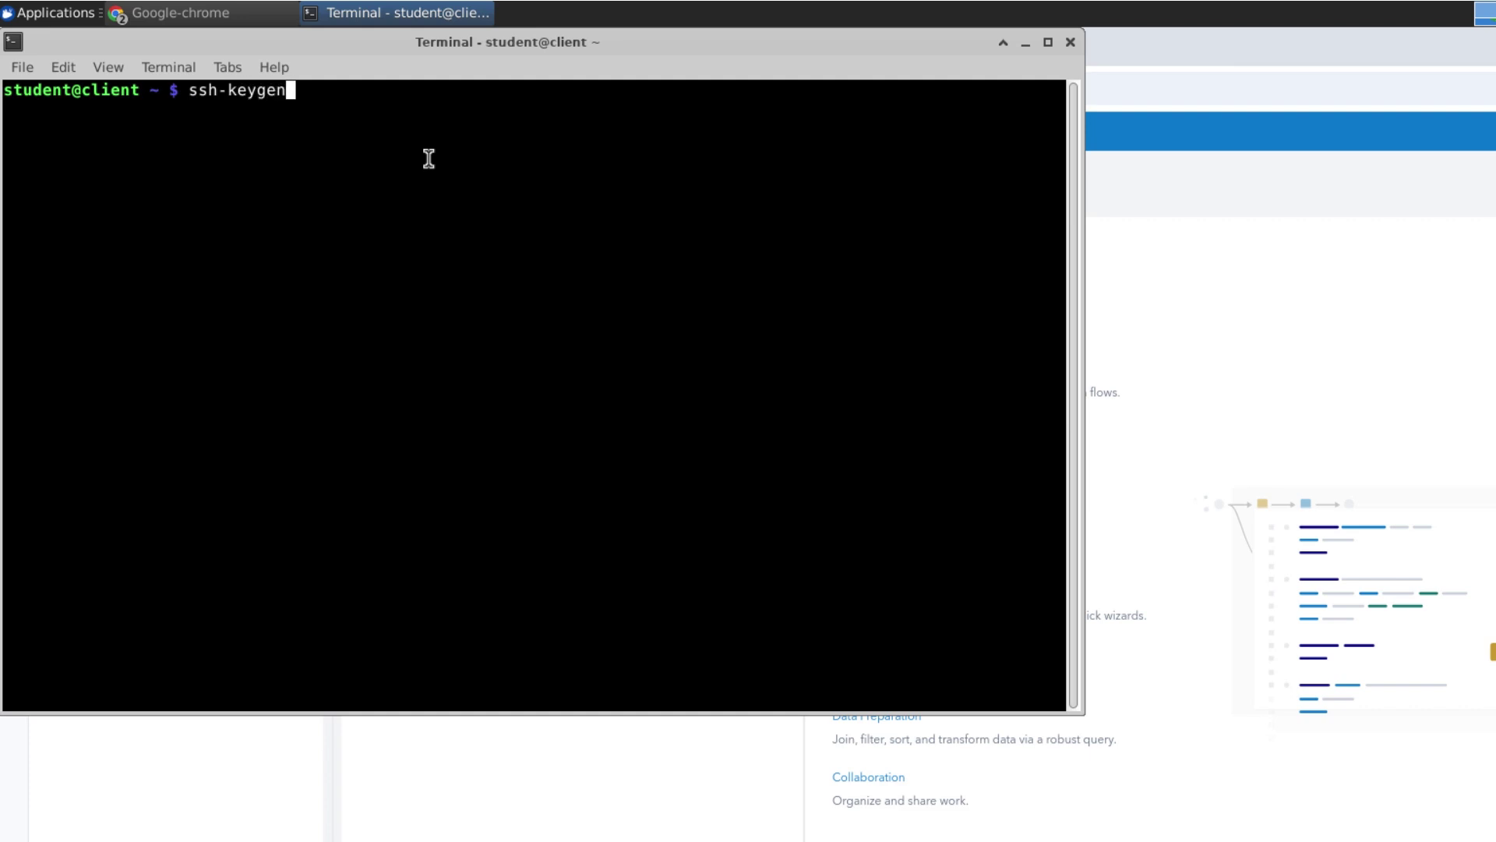
type(" -t ed25519")
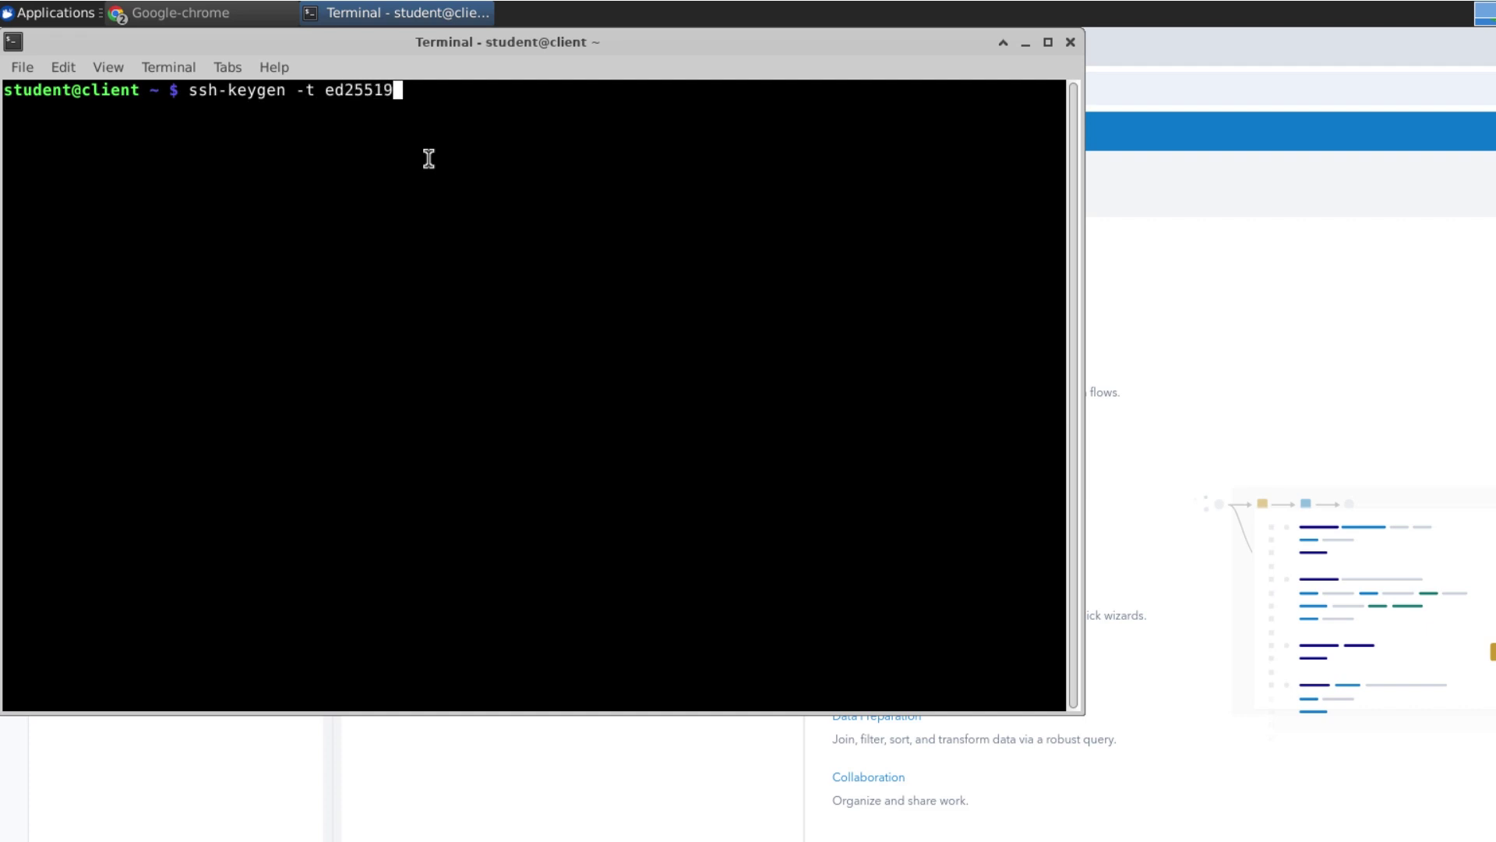
type(" -C \"")
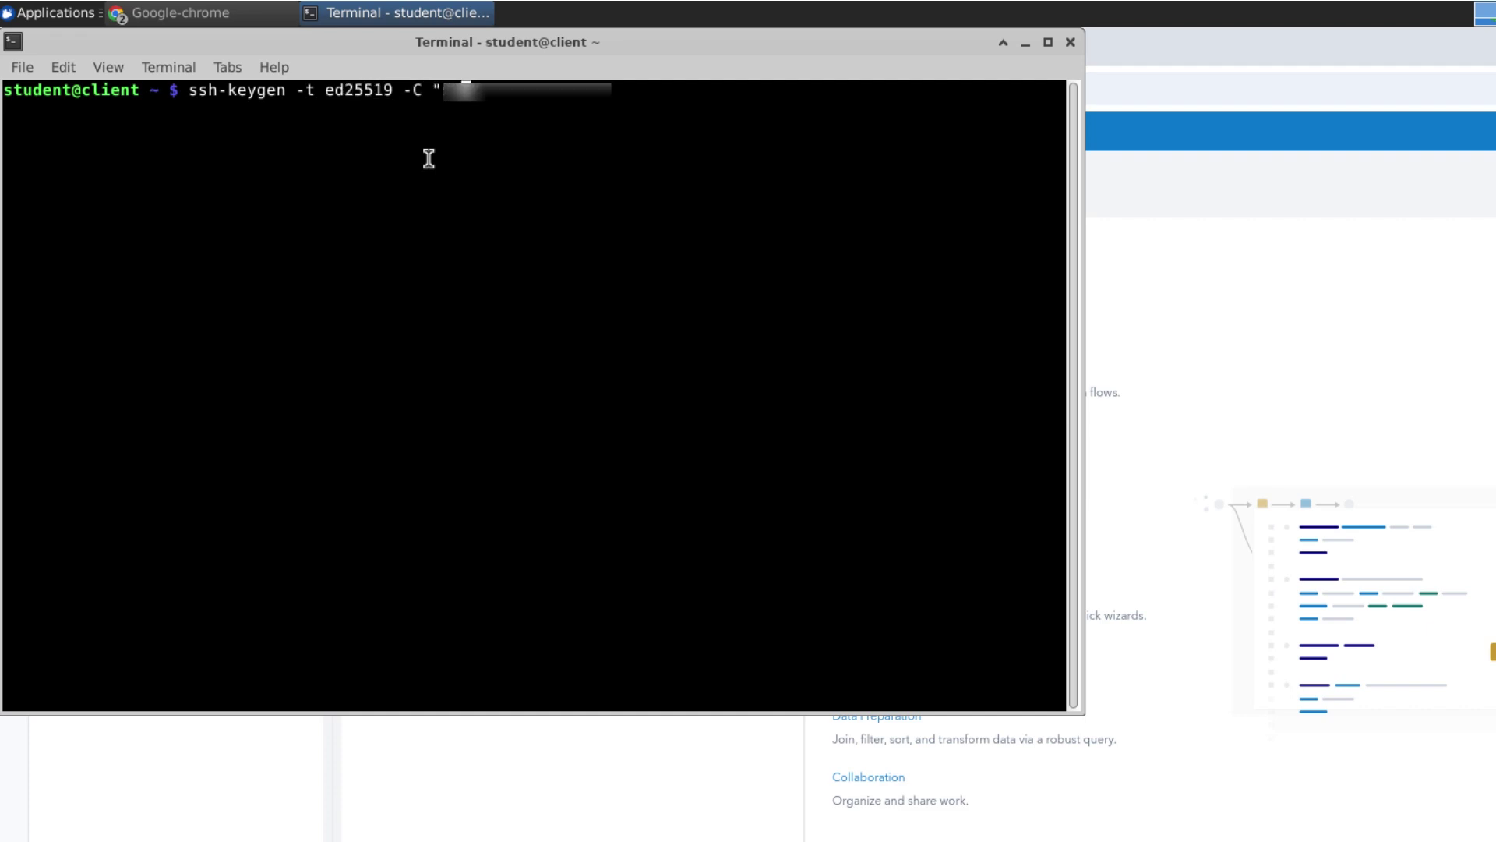
type("nt@example.com")
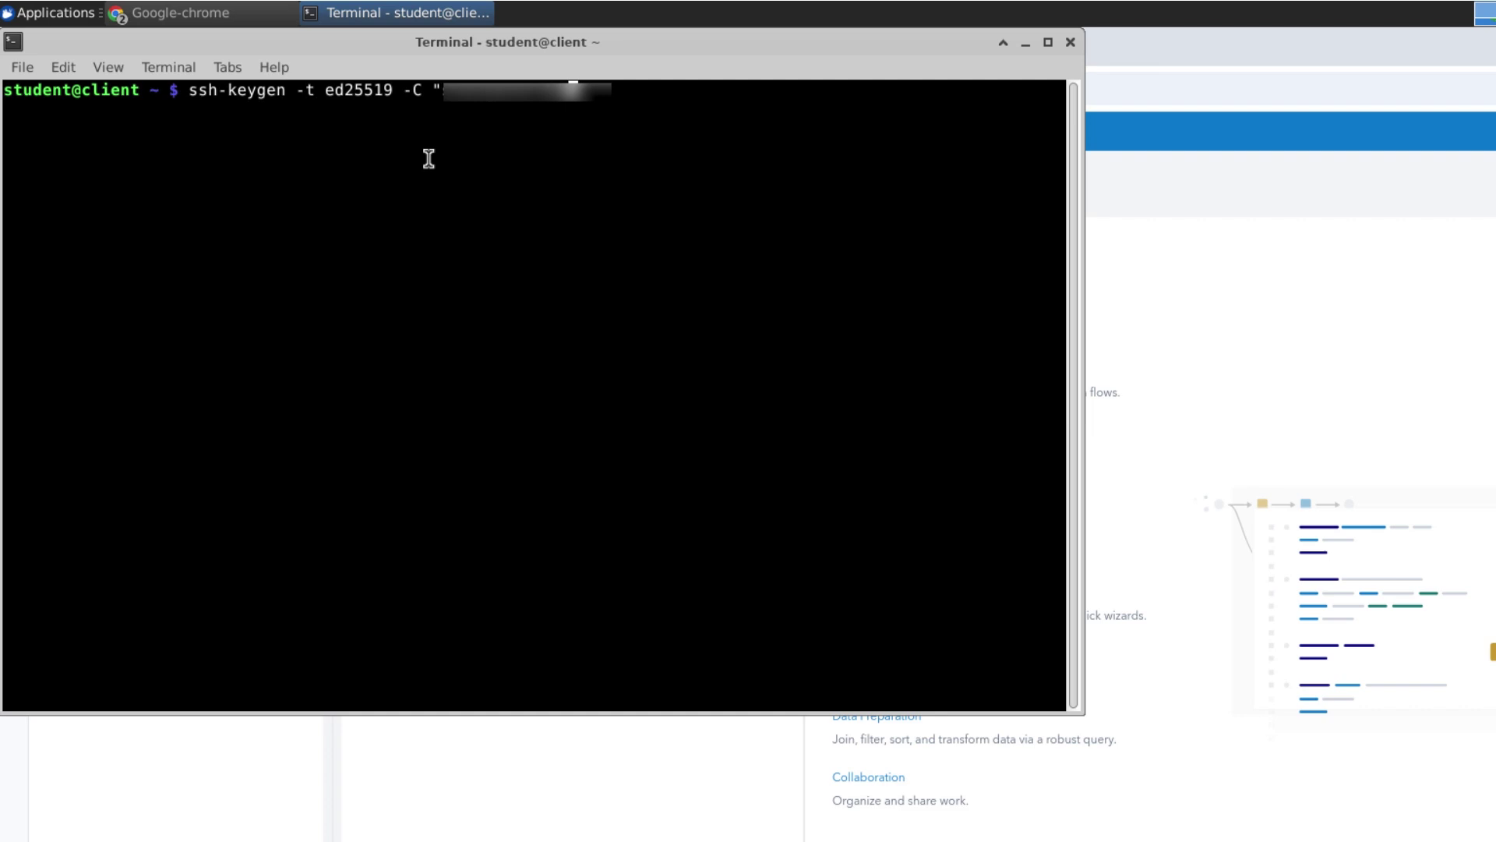
type(".com")
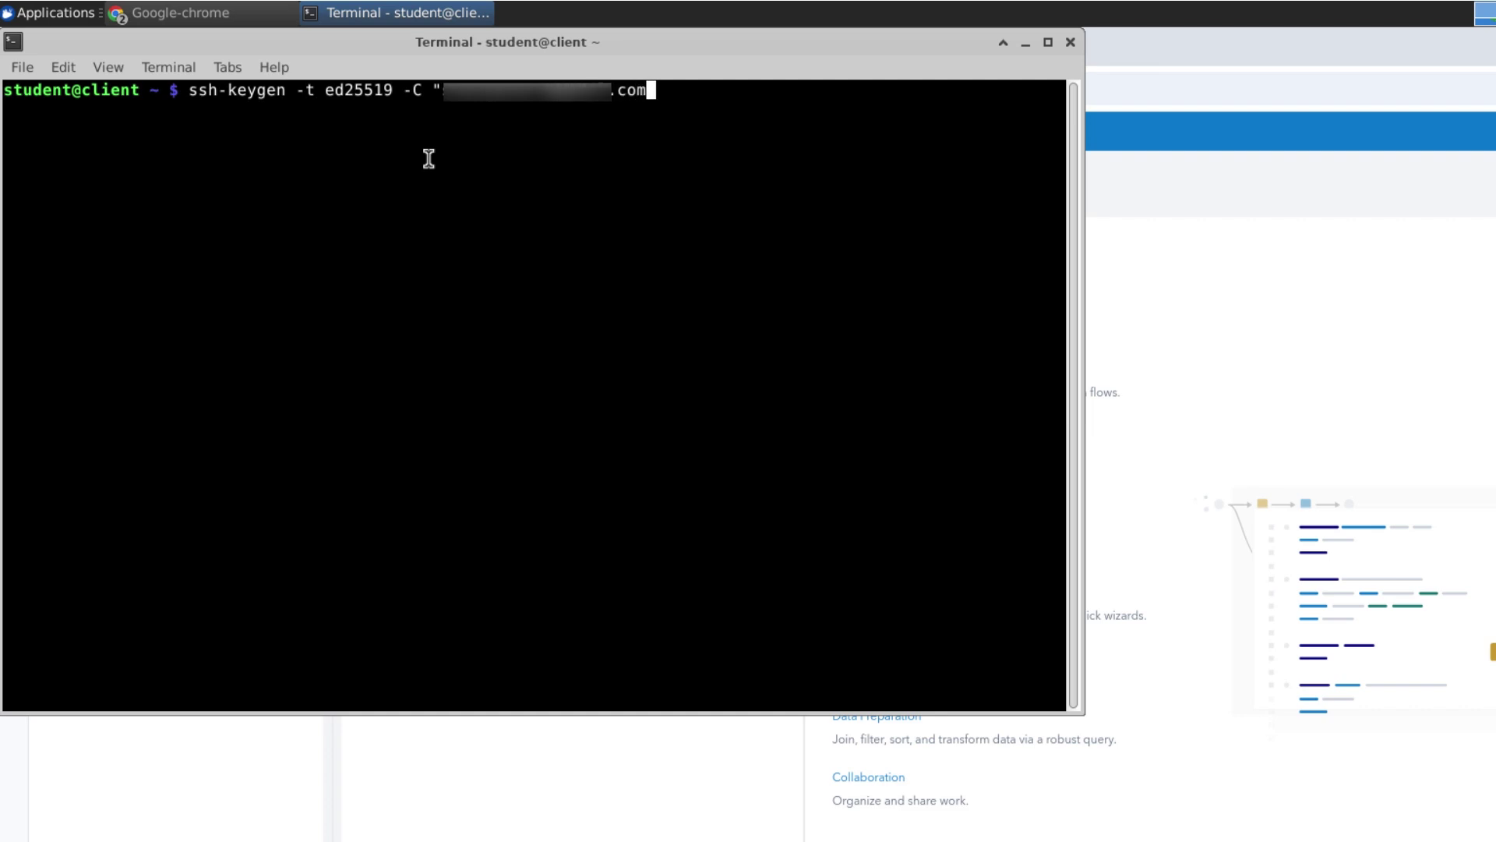
type("\"")
key("Return")
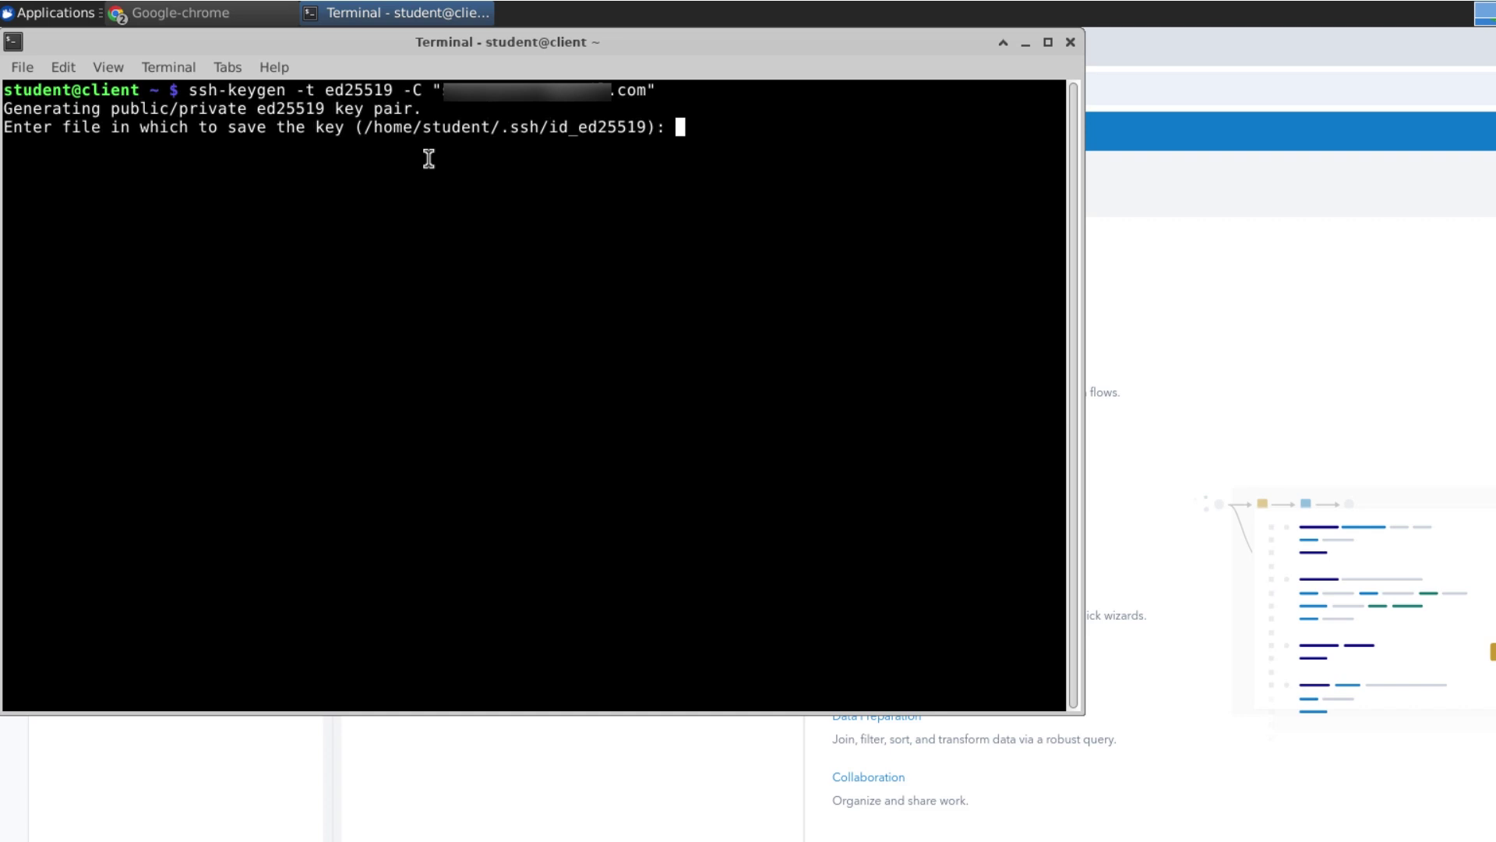
key("Return")
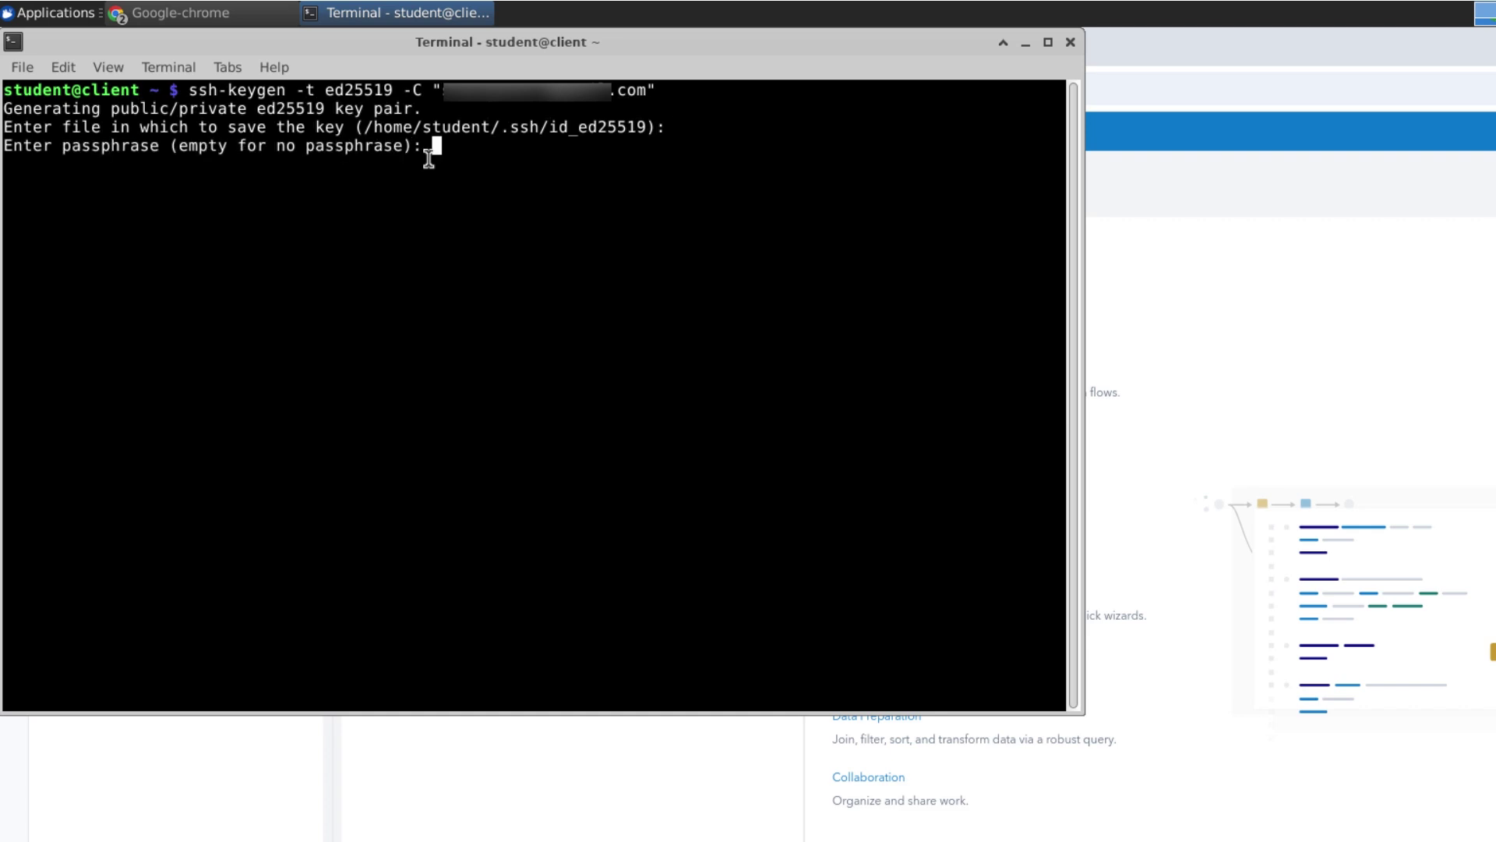
key("Return")
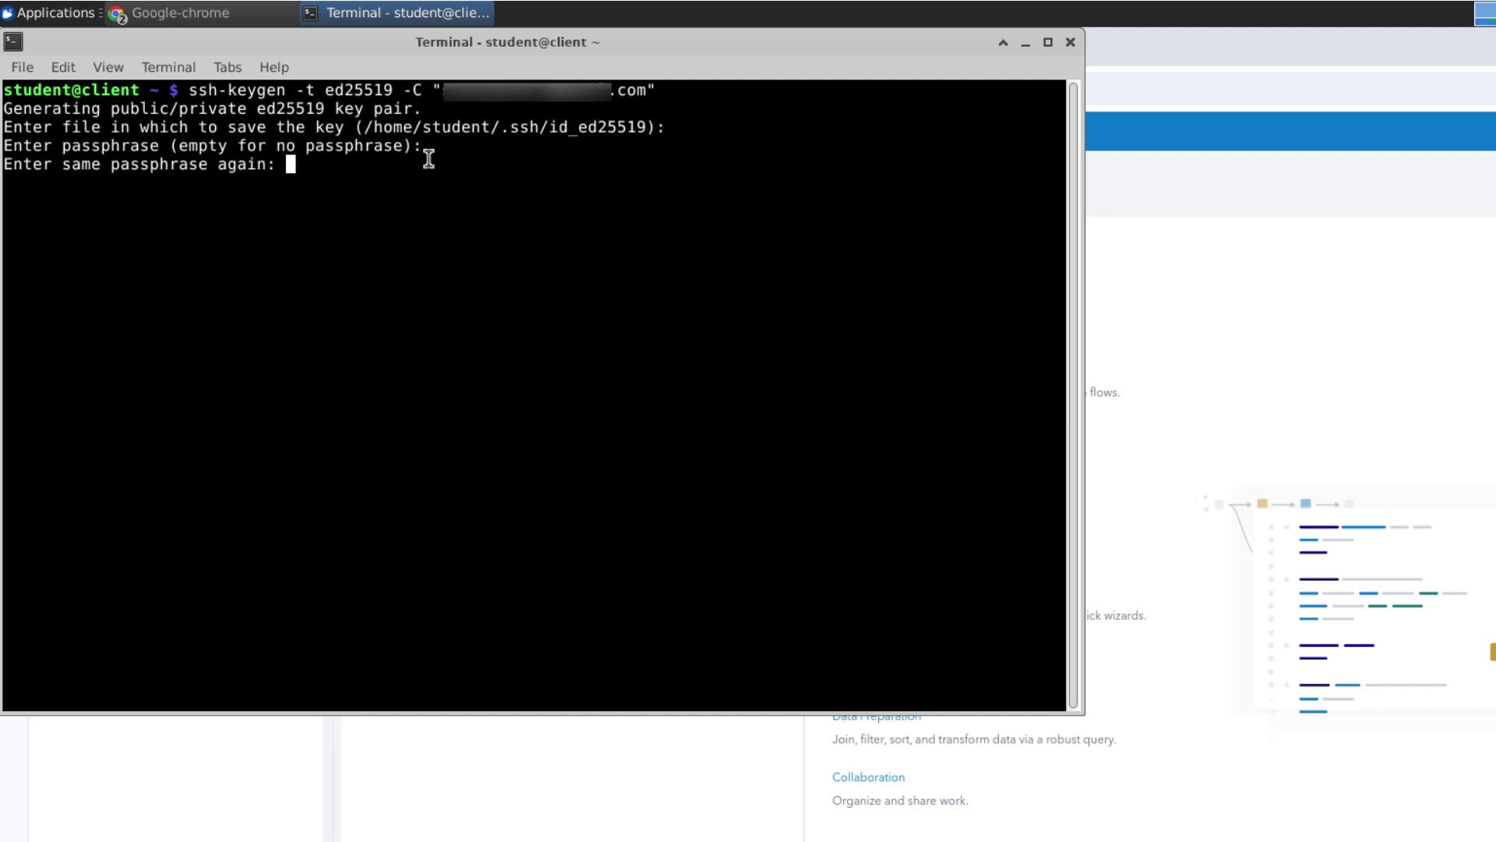
key("Return")
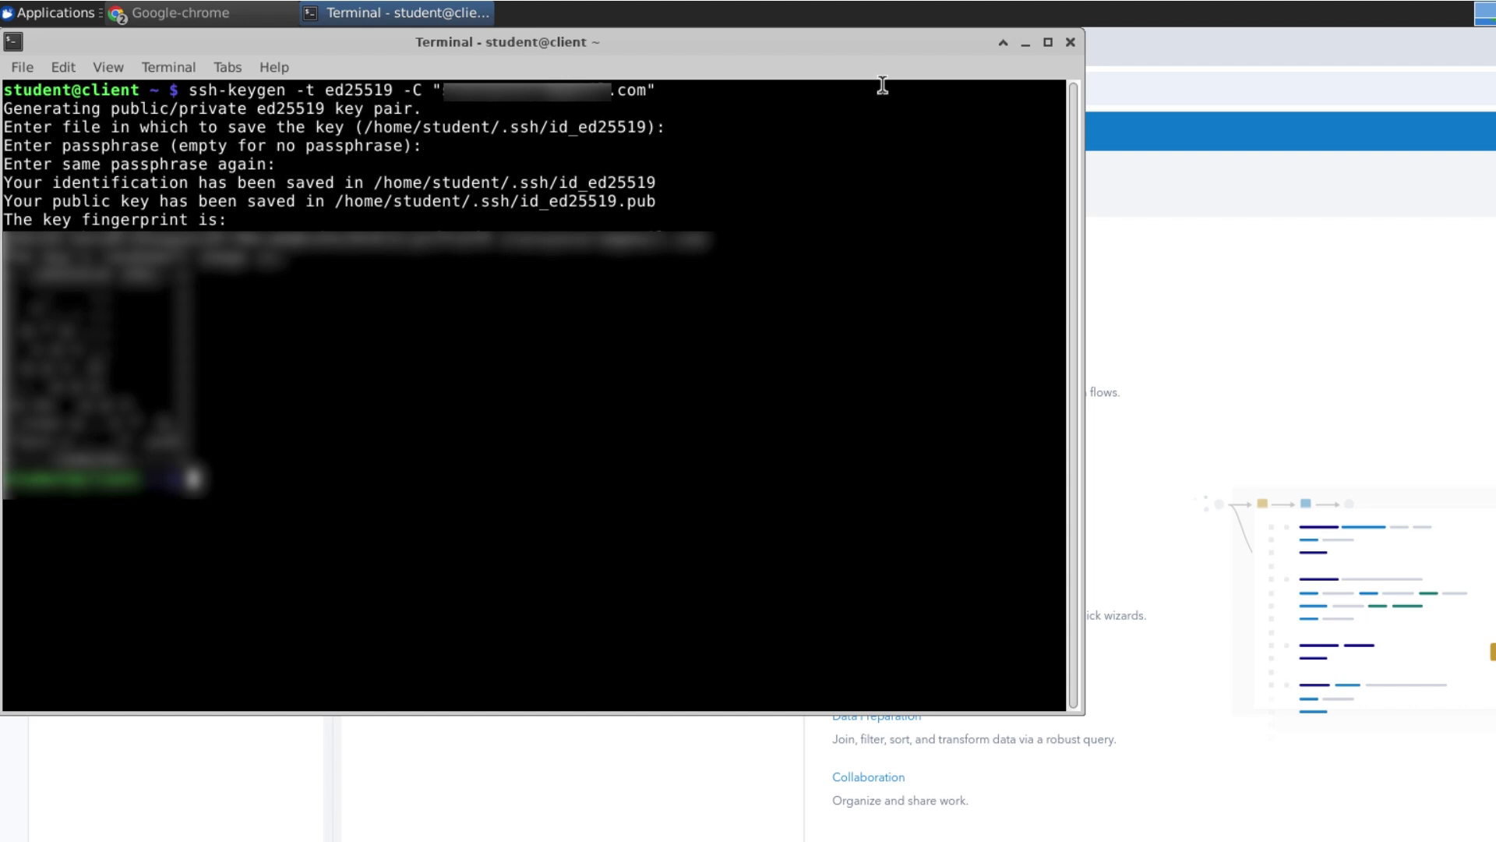
Close the terminal and load github.com in a new browser tab
left_click(1070, 43)
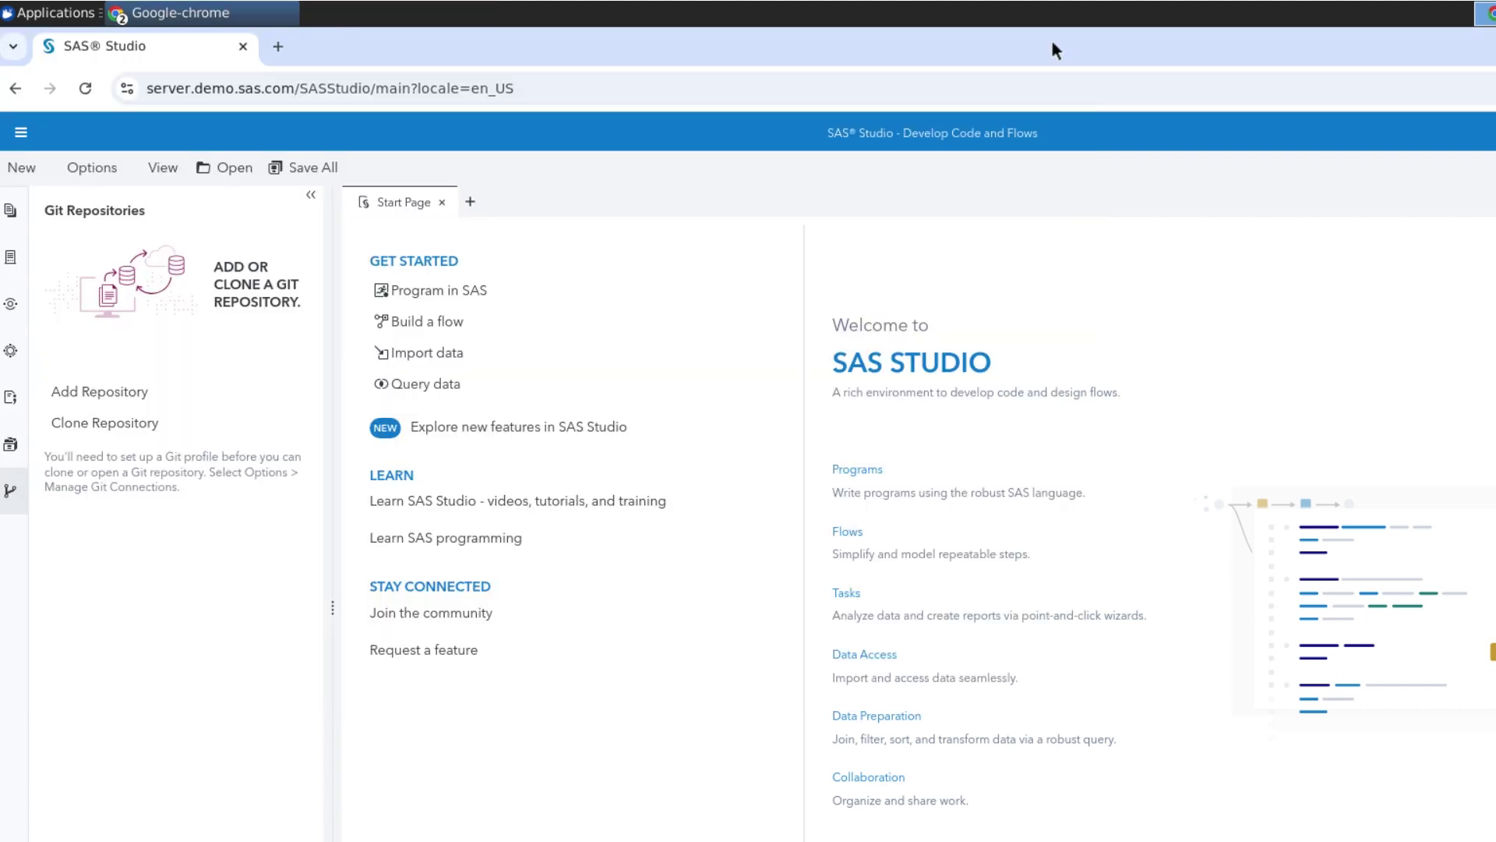
left_click(276, 48)
left_click(272, 91)
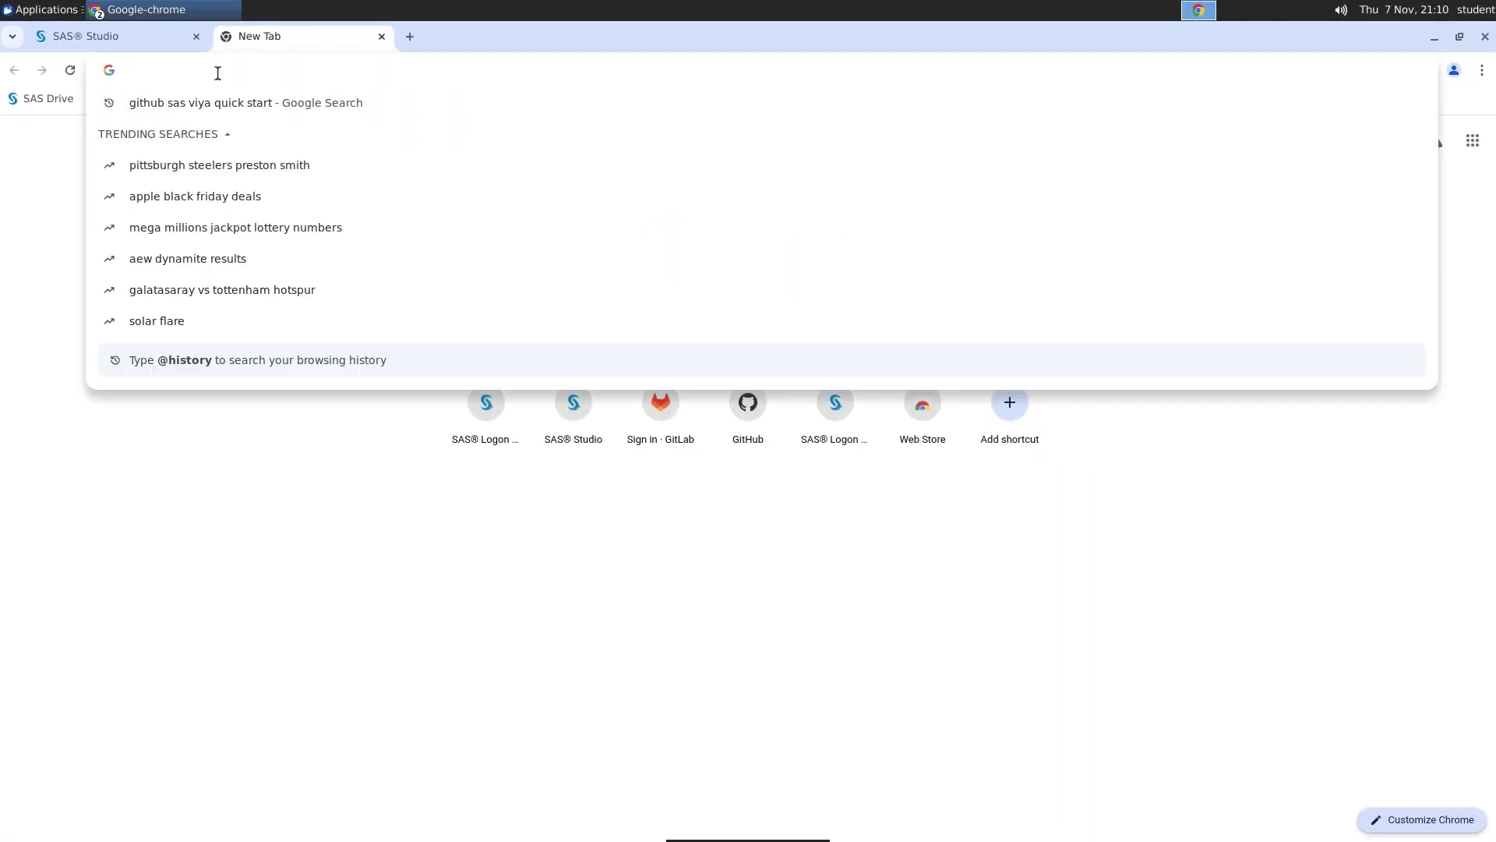
type("github.com")
key("Return")
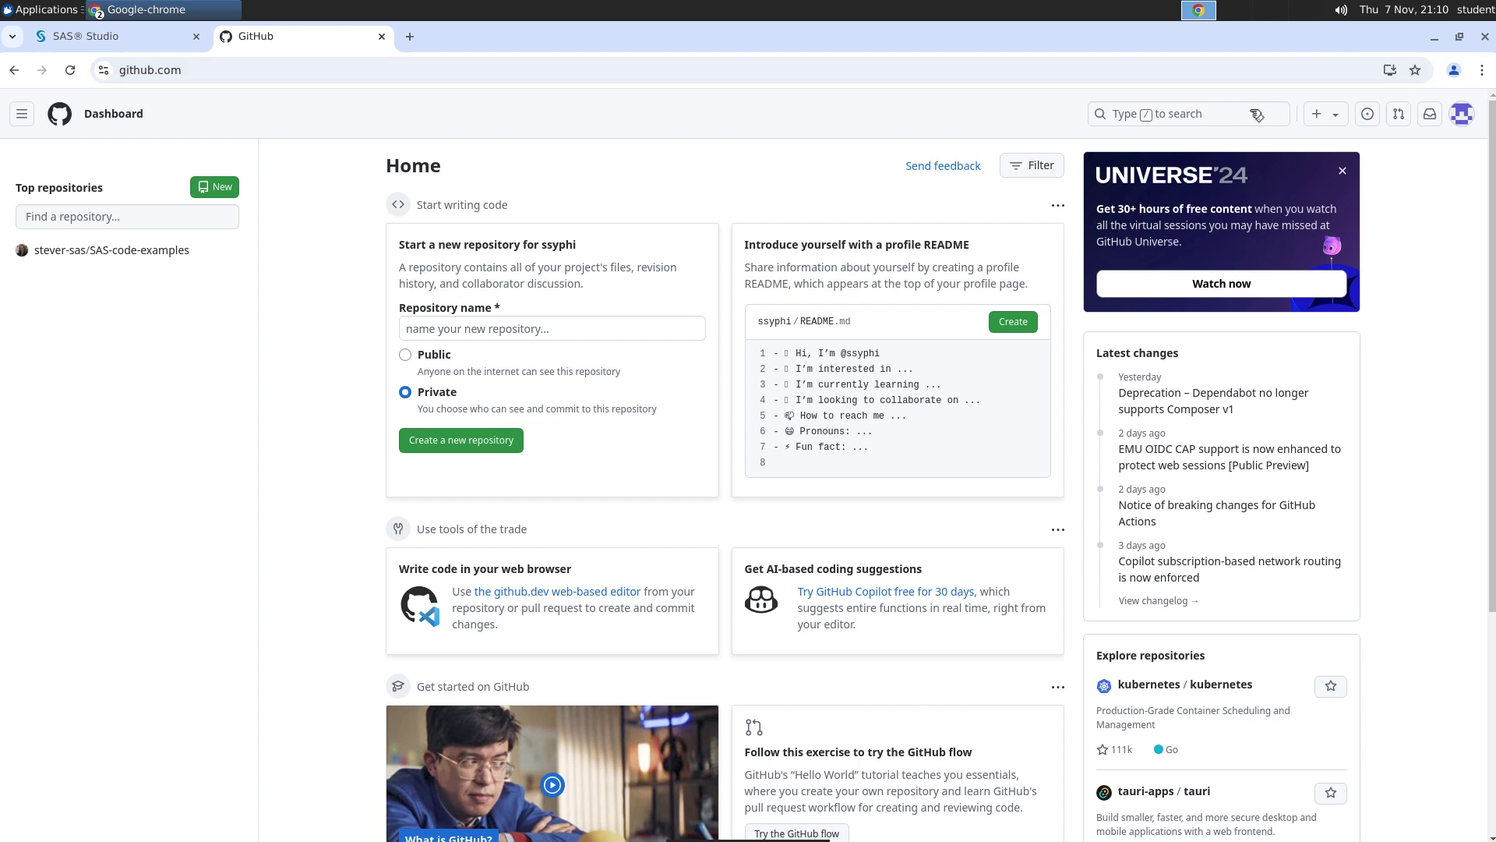
Start a new SSH key under GitHub Settings > SSH and GPG keys, titled 'SAS Studio'
left_click(1462, 115)
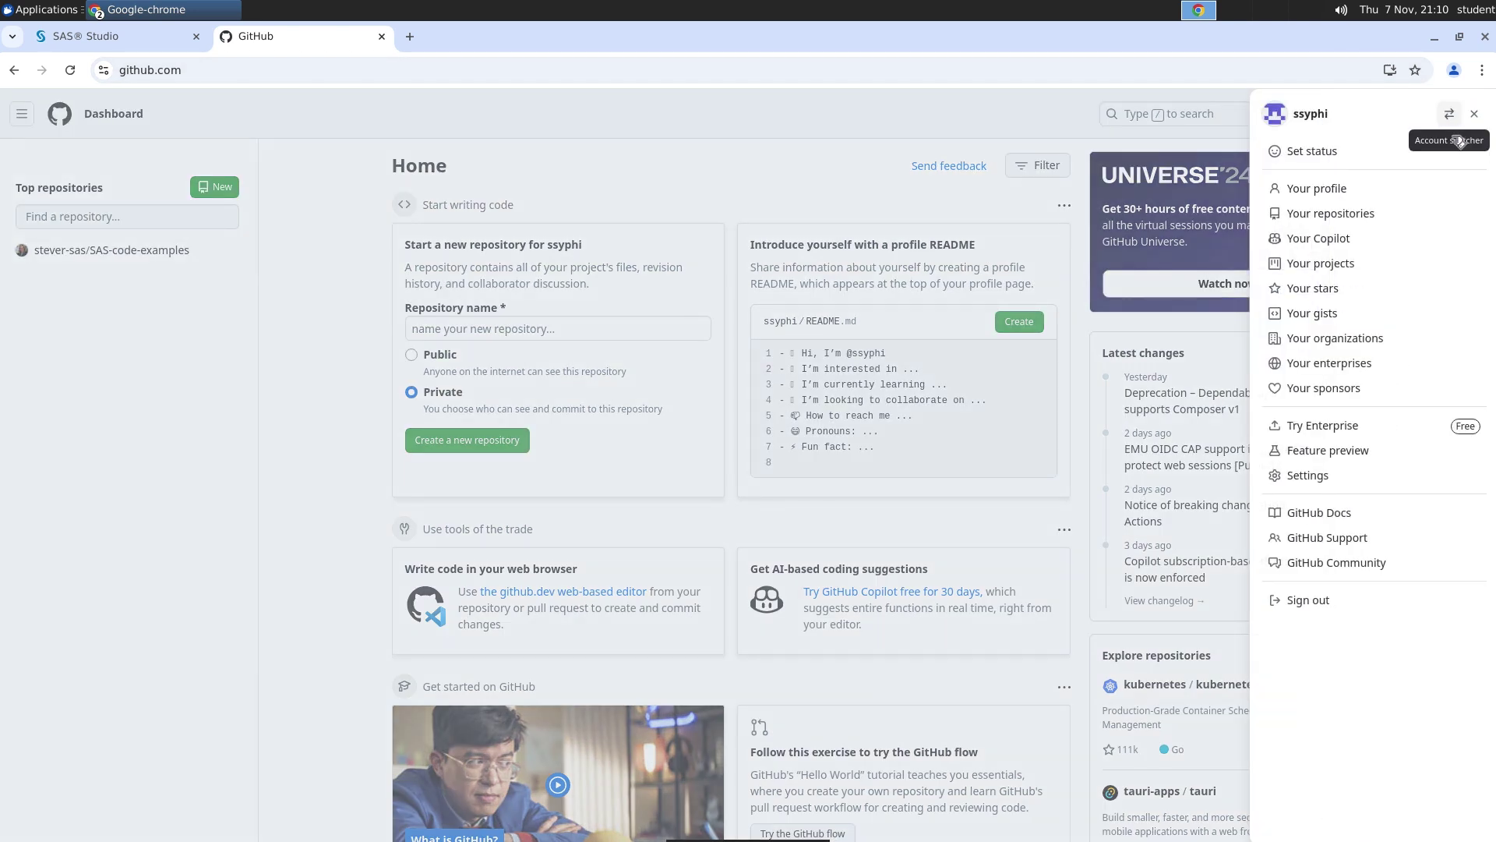
left_click(1329, 477)
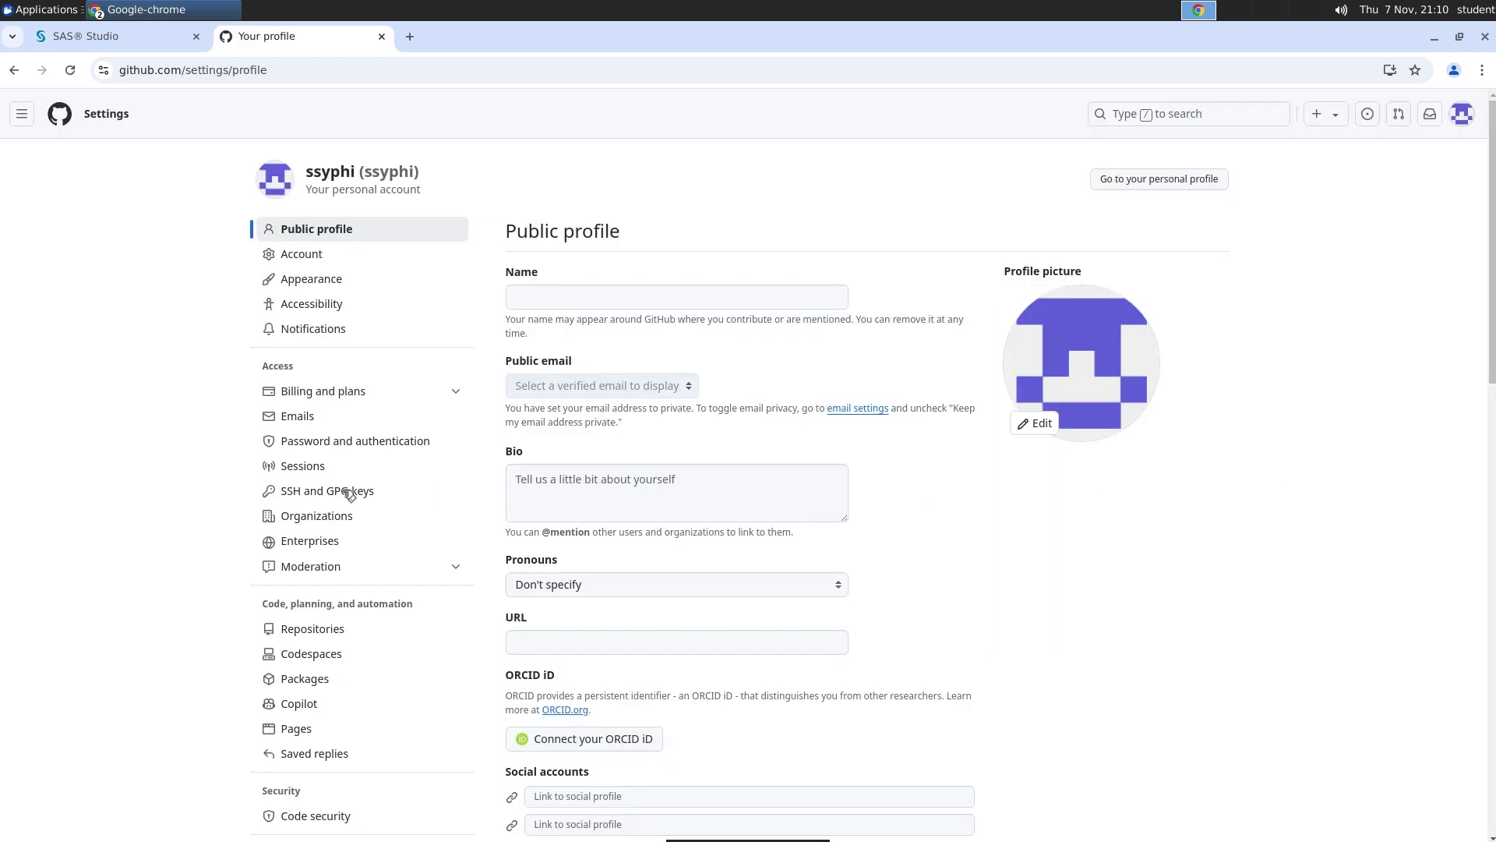
left_click(350, 493)
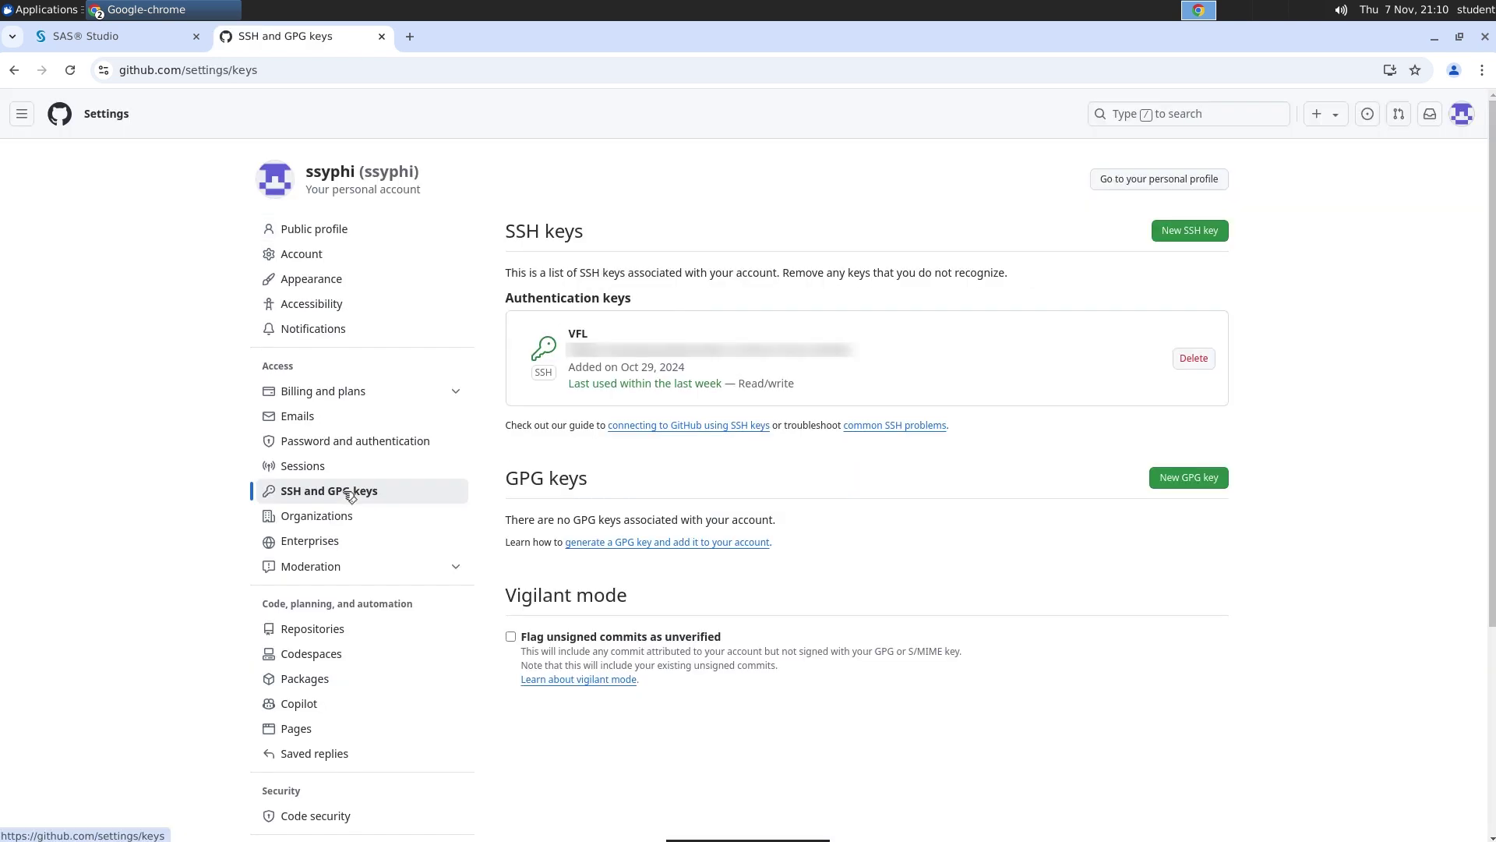
left_click(1181, 232)
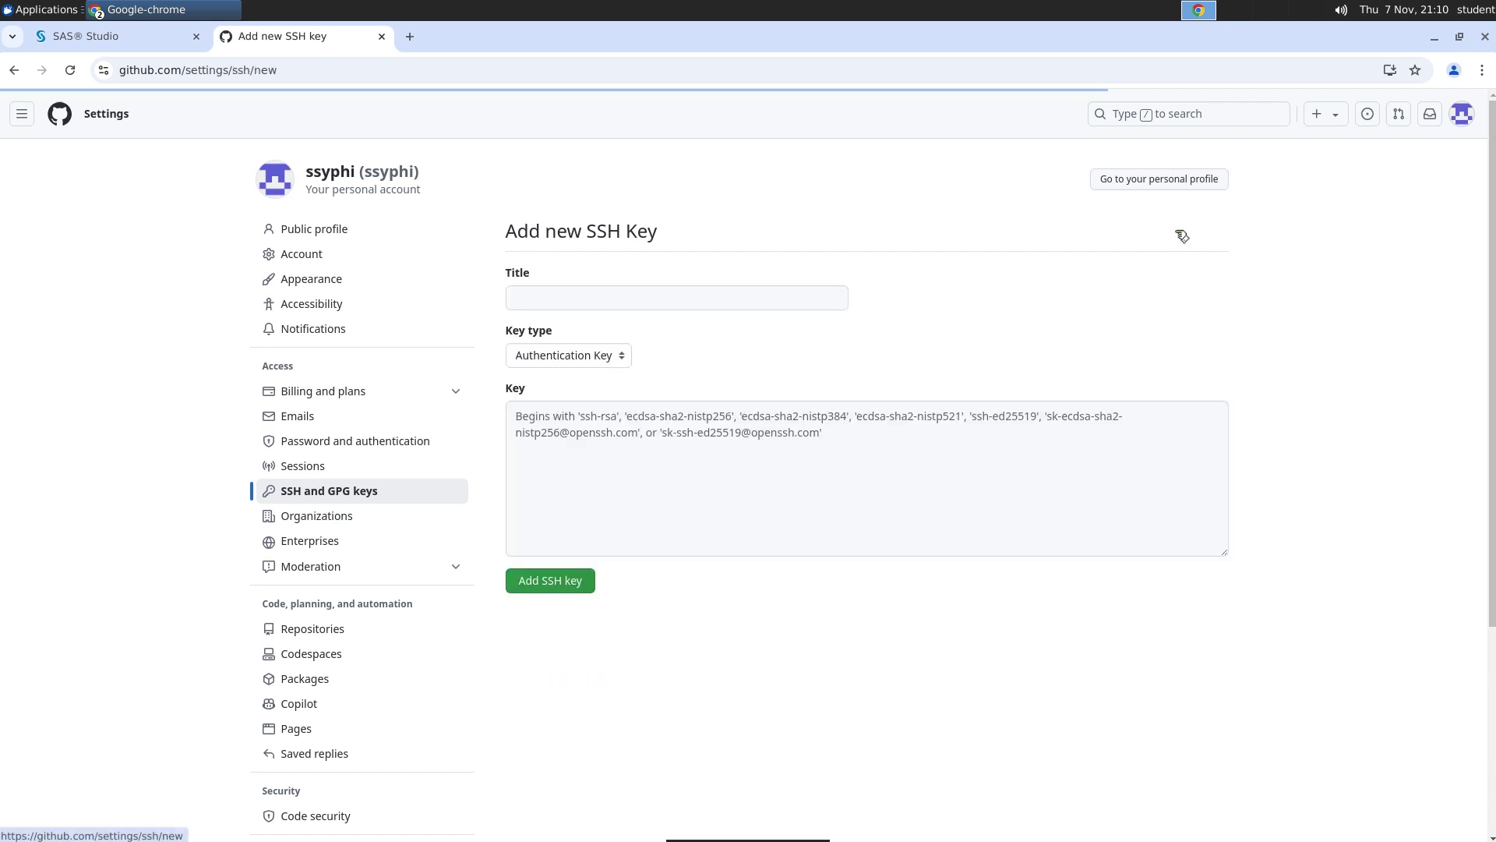
left_click(819, 297)
type("SAS S")
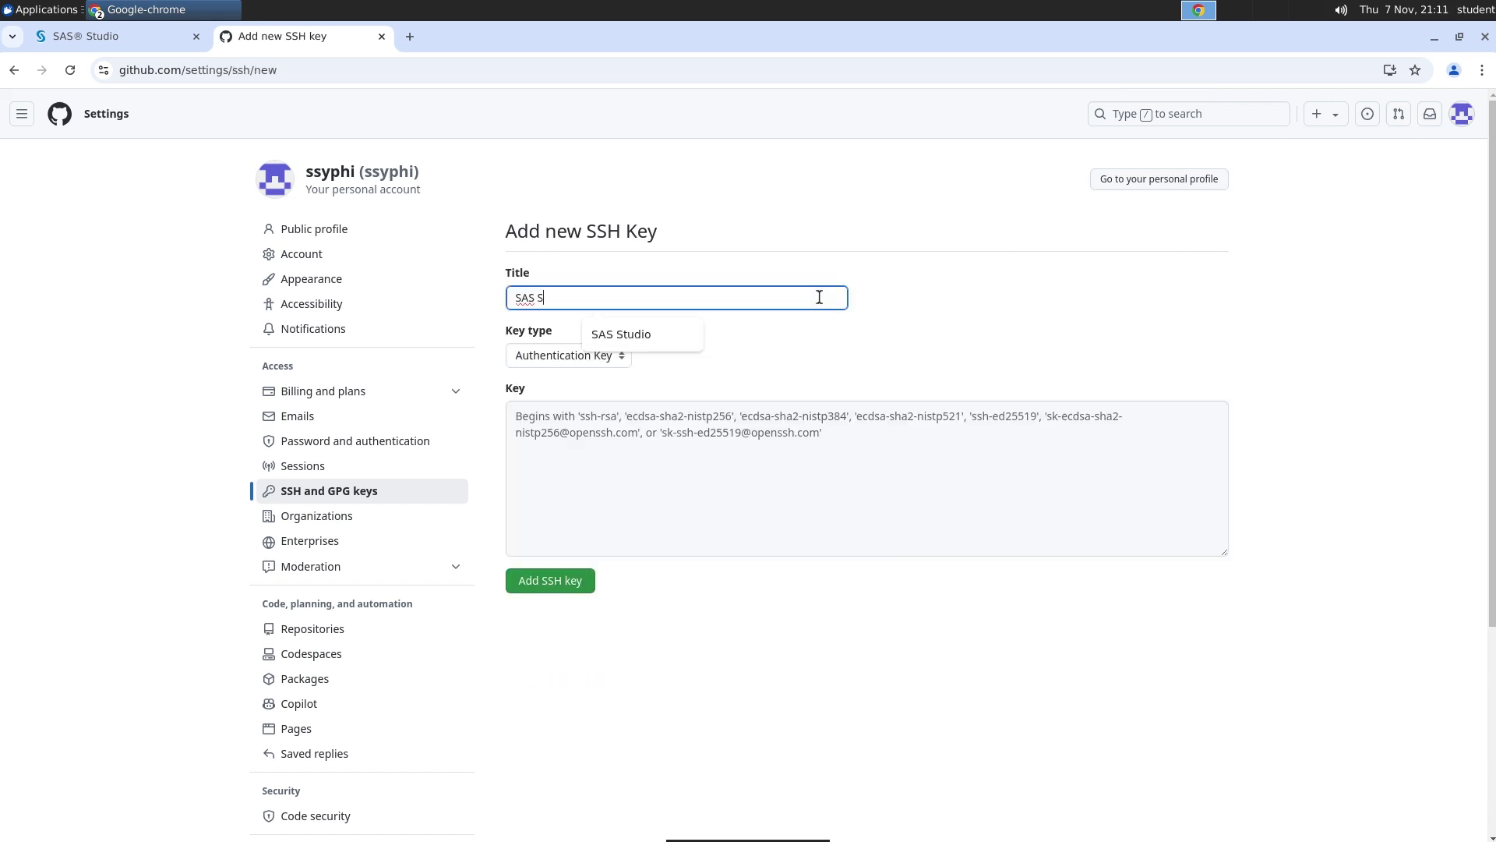
type("tudio")
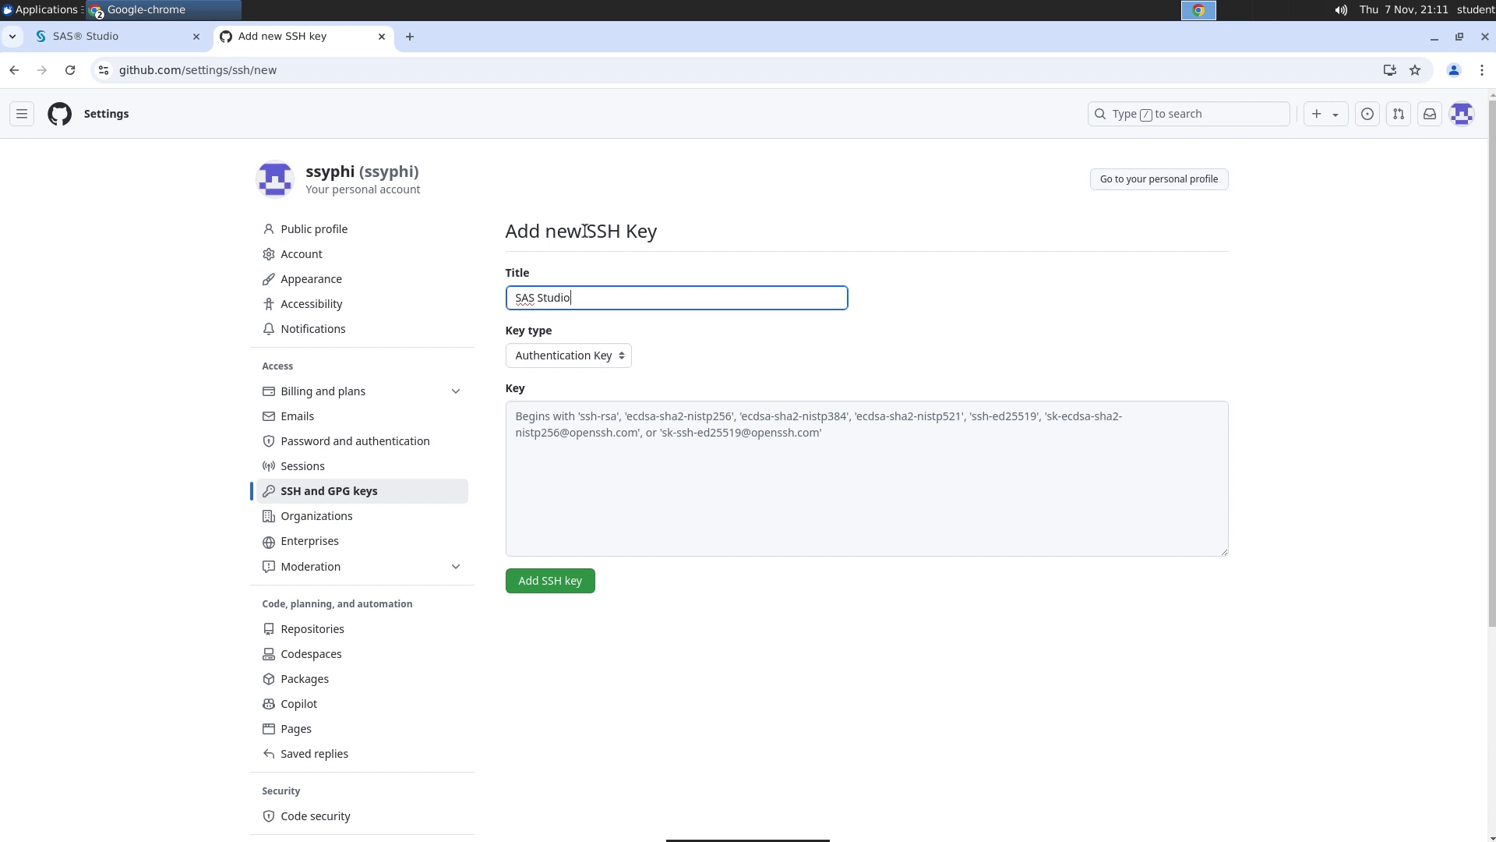
left_click(57, 12)
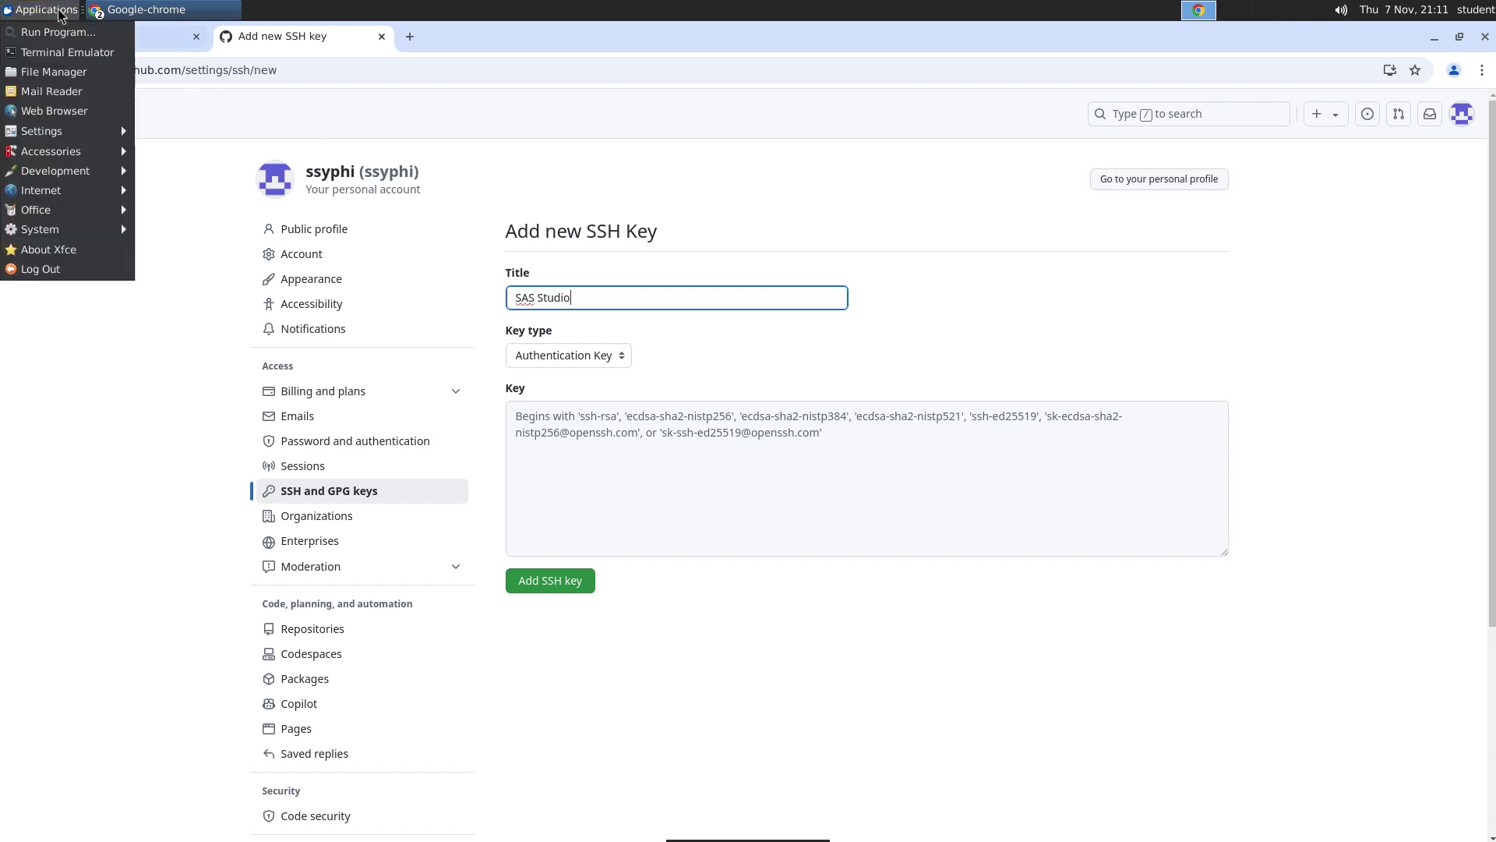
Show hidden files, open ~/.ssh/id_ed25519.pub in Mousepad and select all its key text
left_click(53, 72)
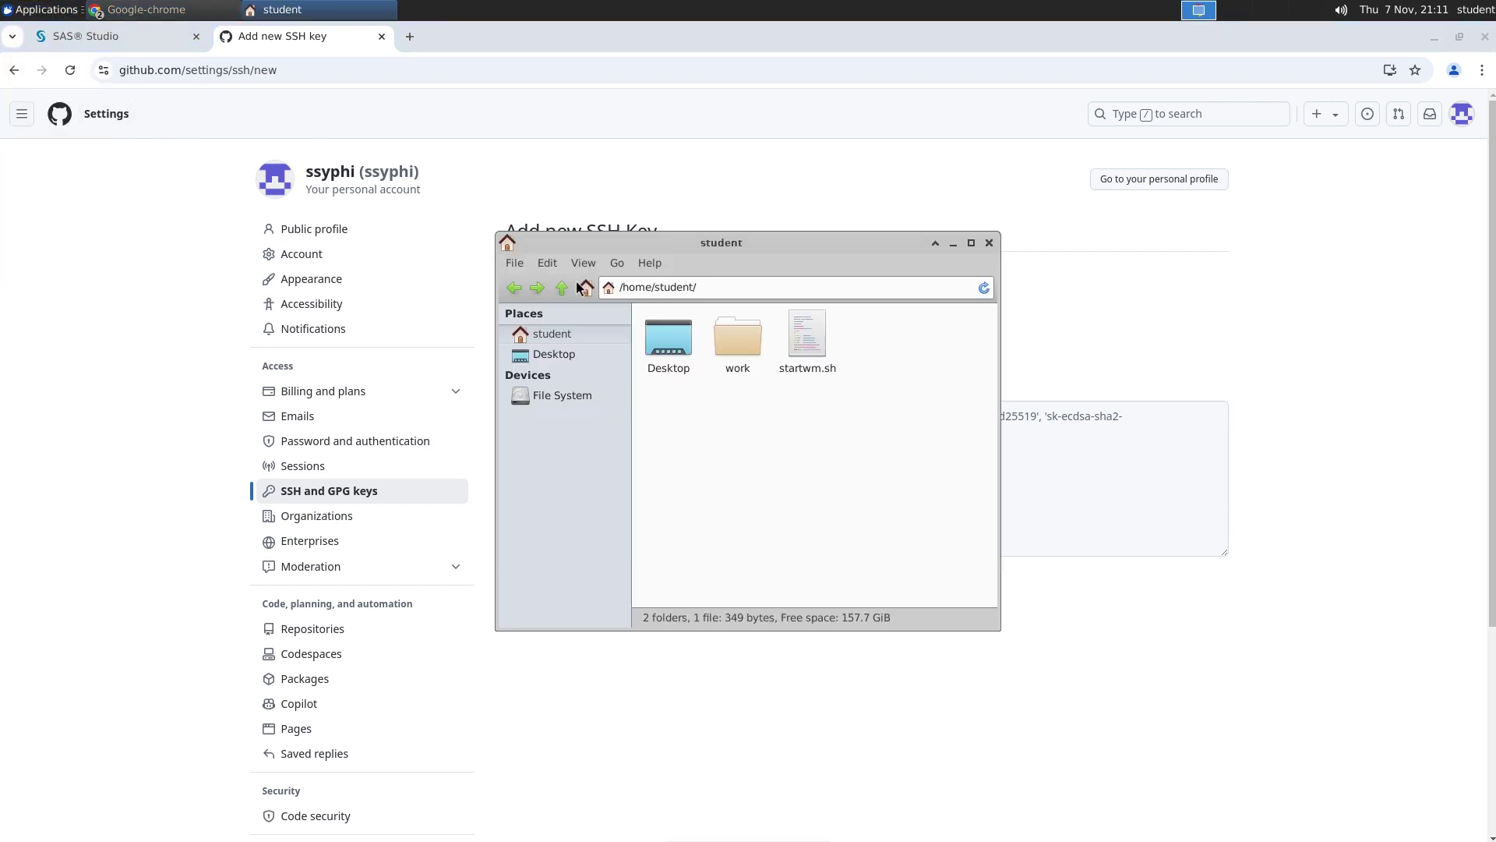
left_click(584, 263)
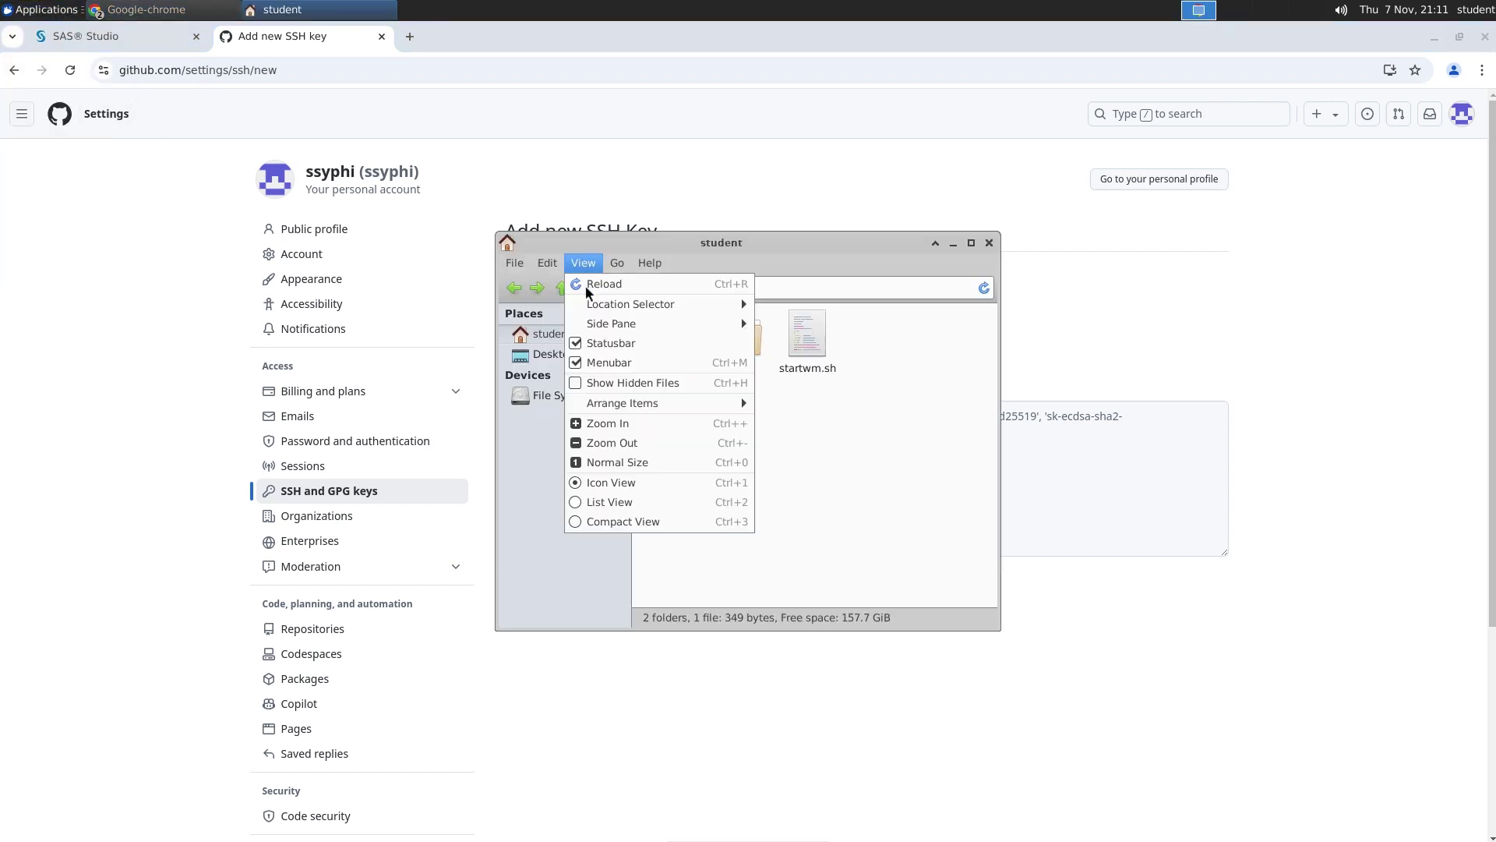
left_click(586, 383)
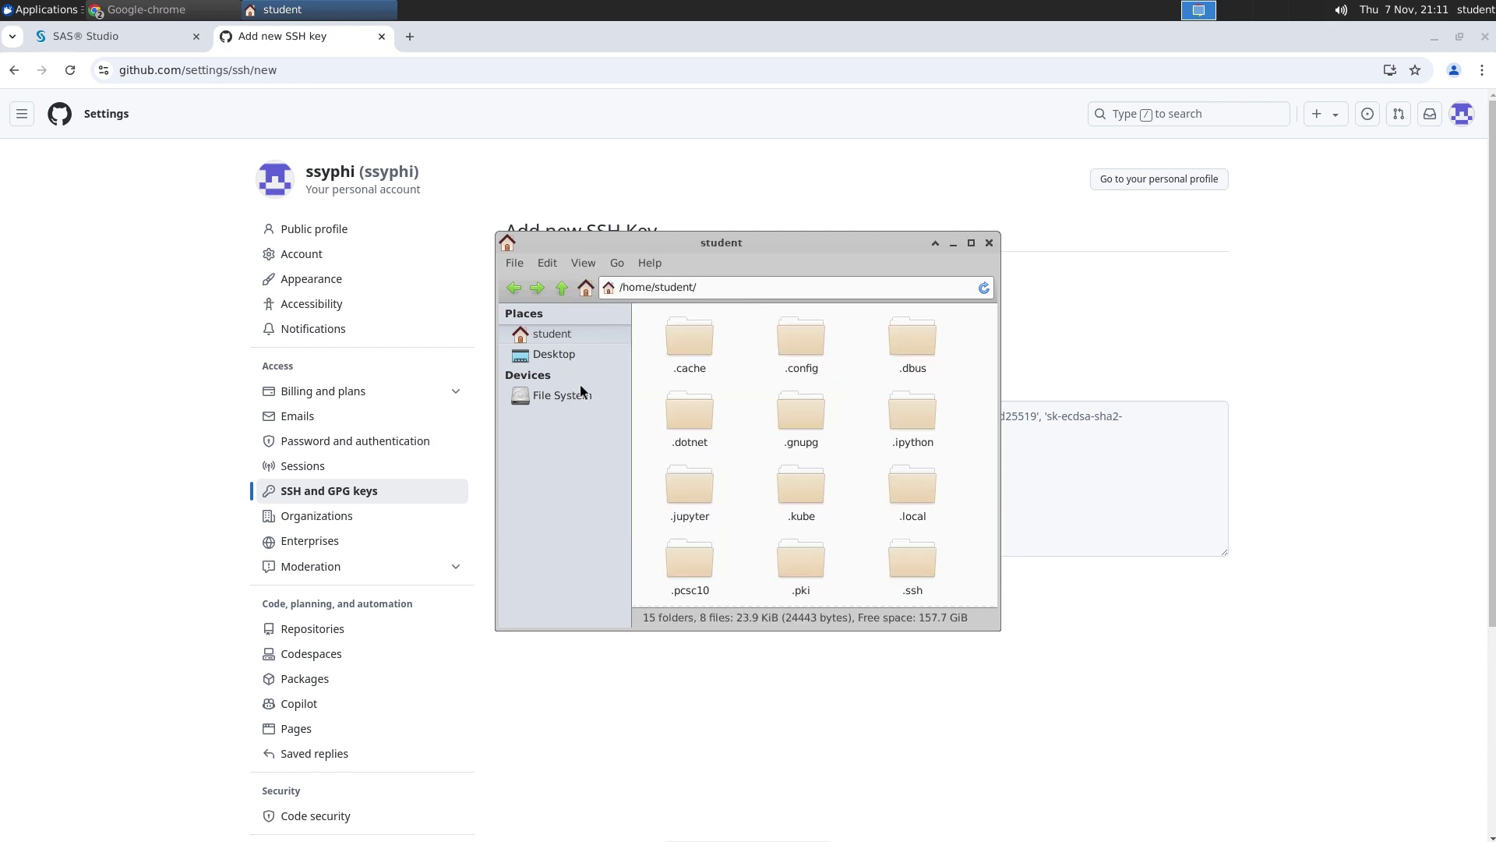
double_click(904, 563)
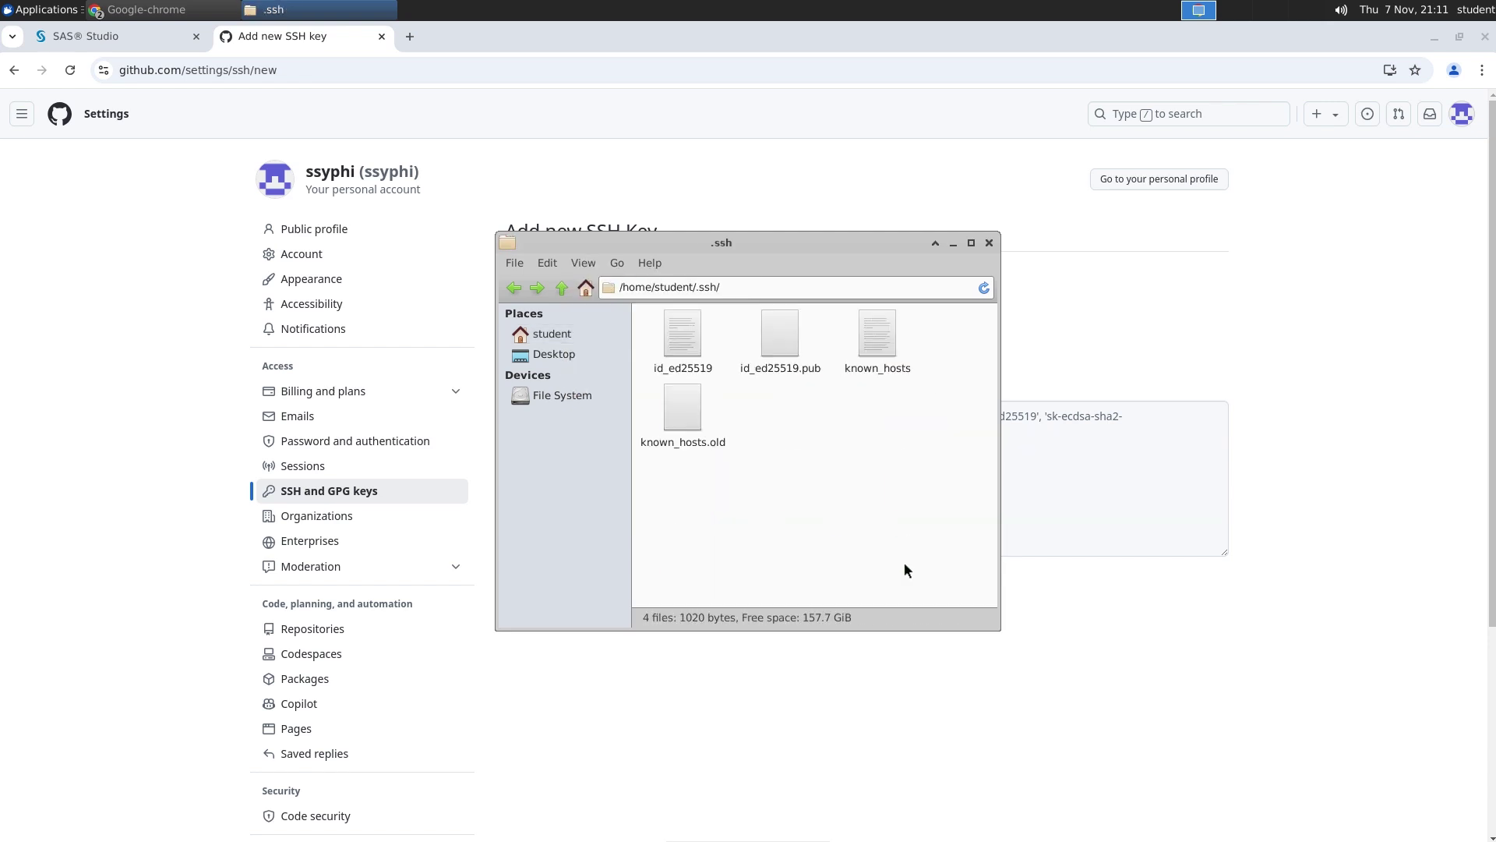
left_click(773, 335)
right_click(771, 329)
left_click(817, 344)
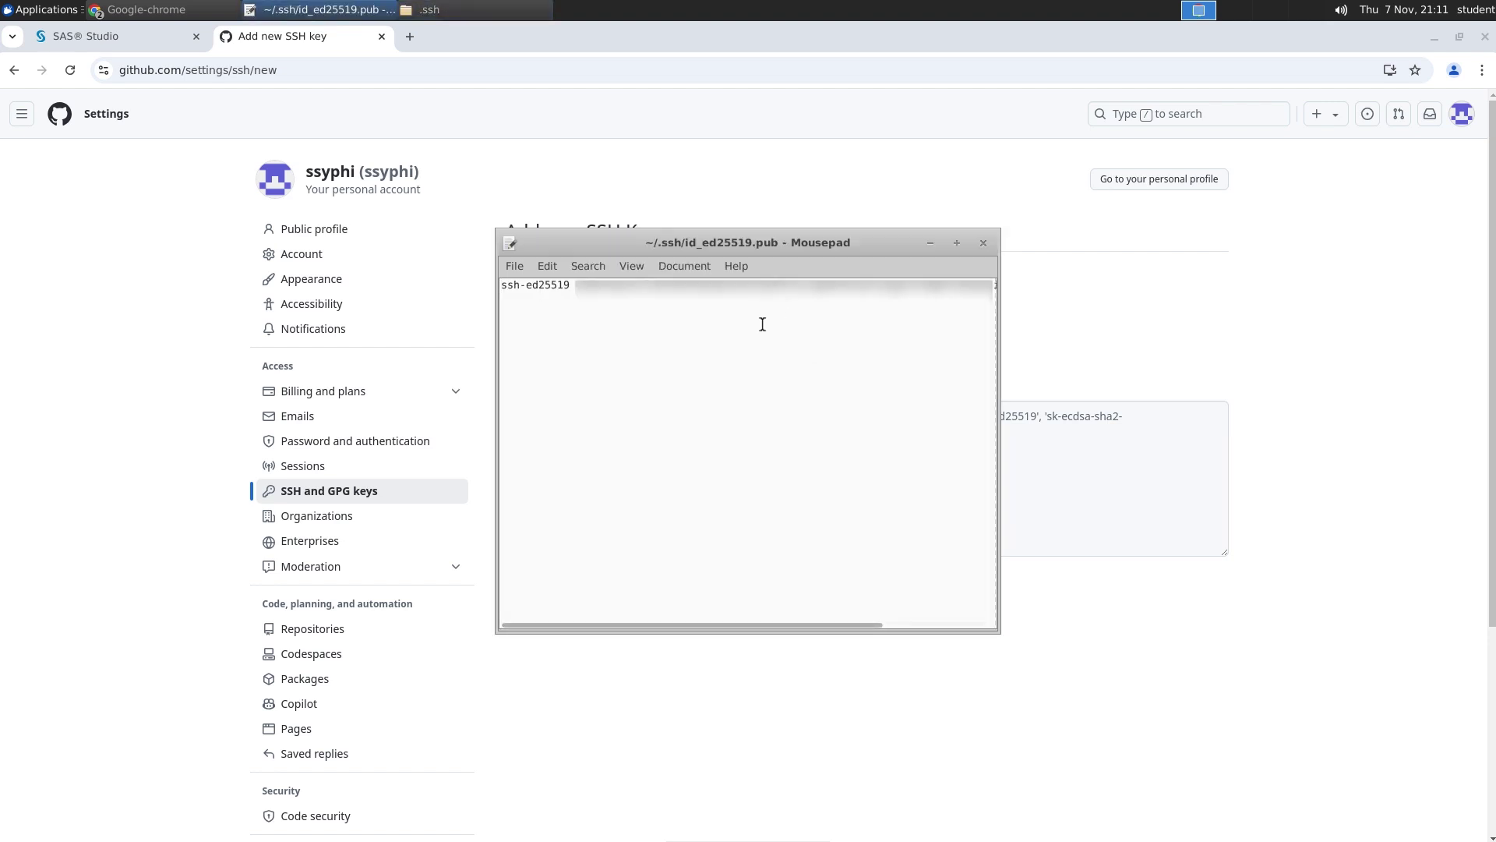
key("ctrl+a")
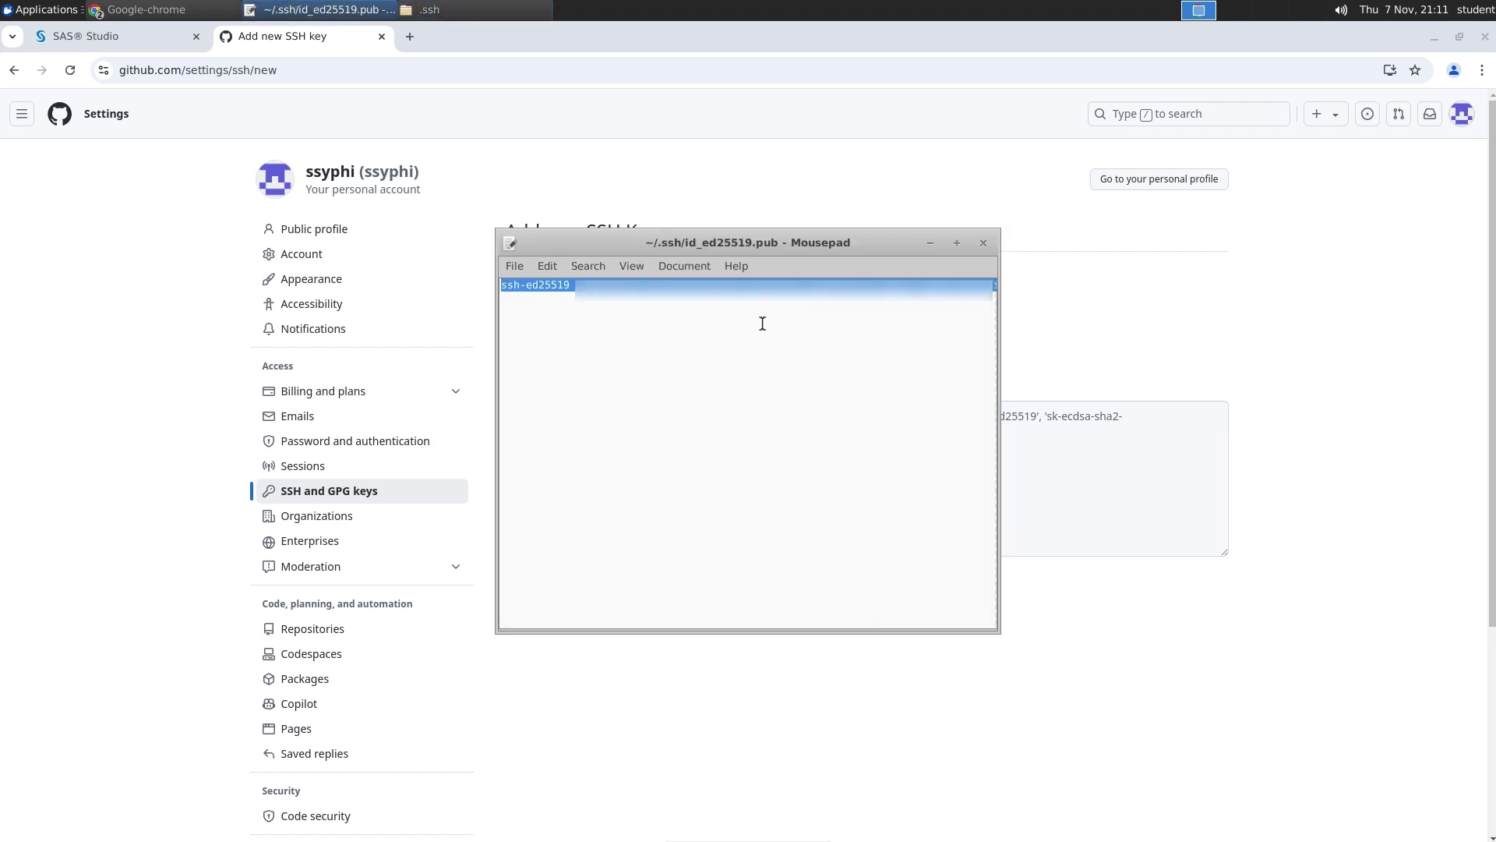
Paste the public key into GitHub's form and save it as the SAS Studio SSH key
left_click(919, 399)
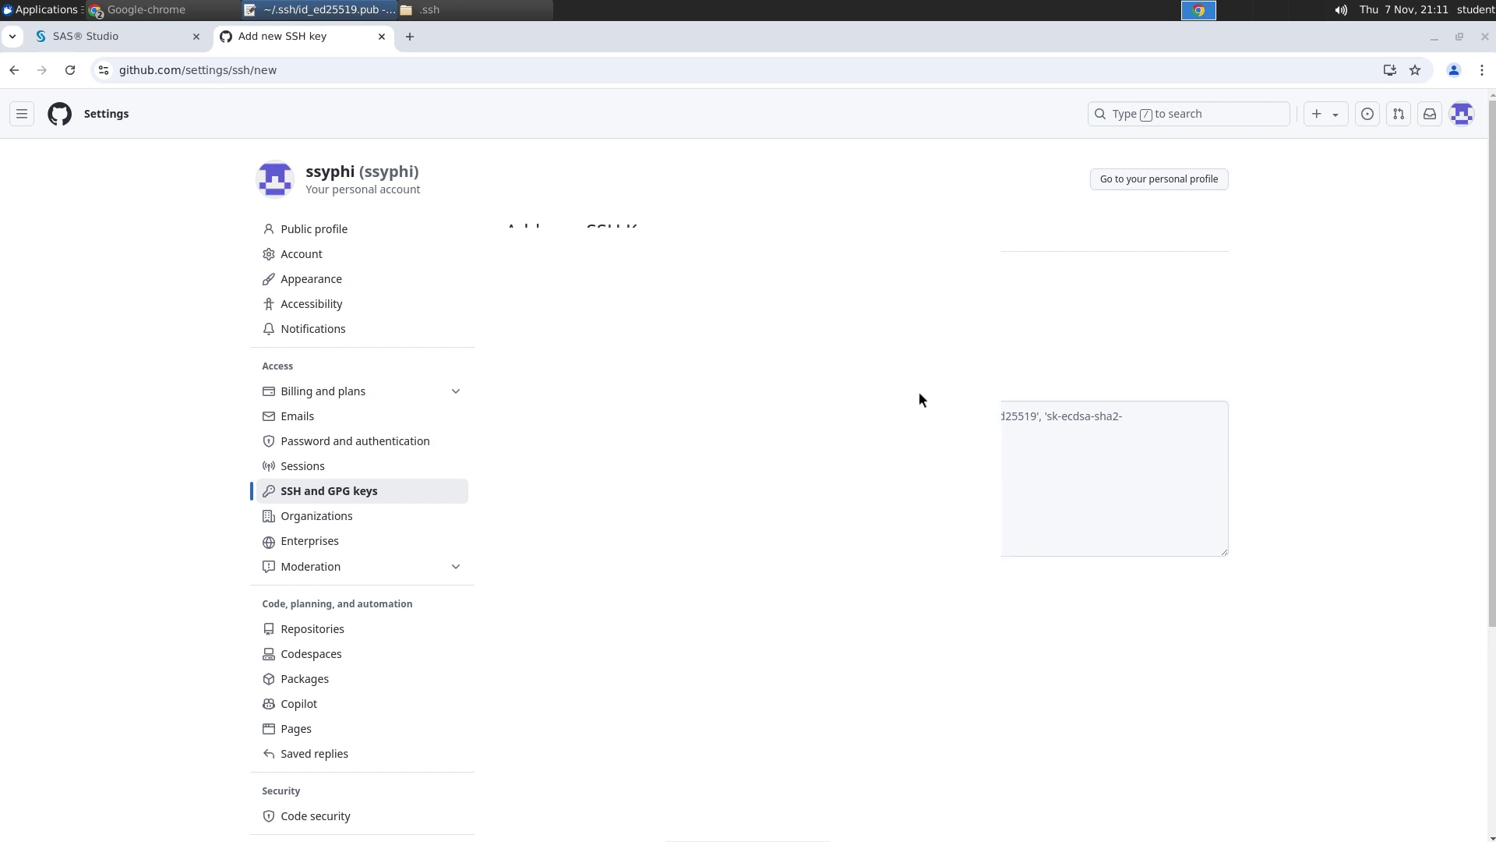
left_click(779, 418)
key("ctrl+v")
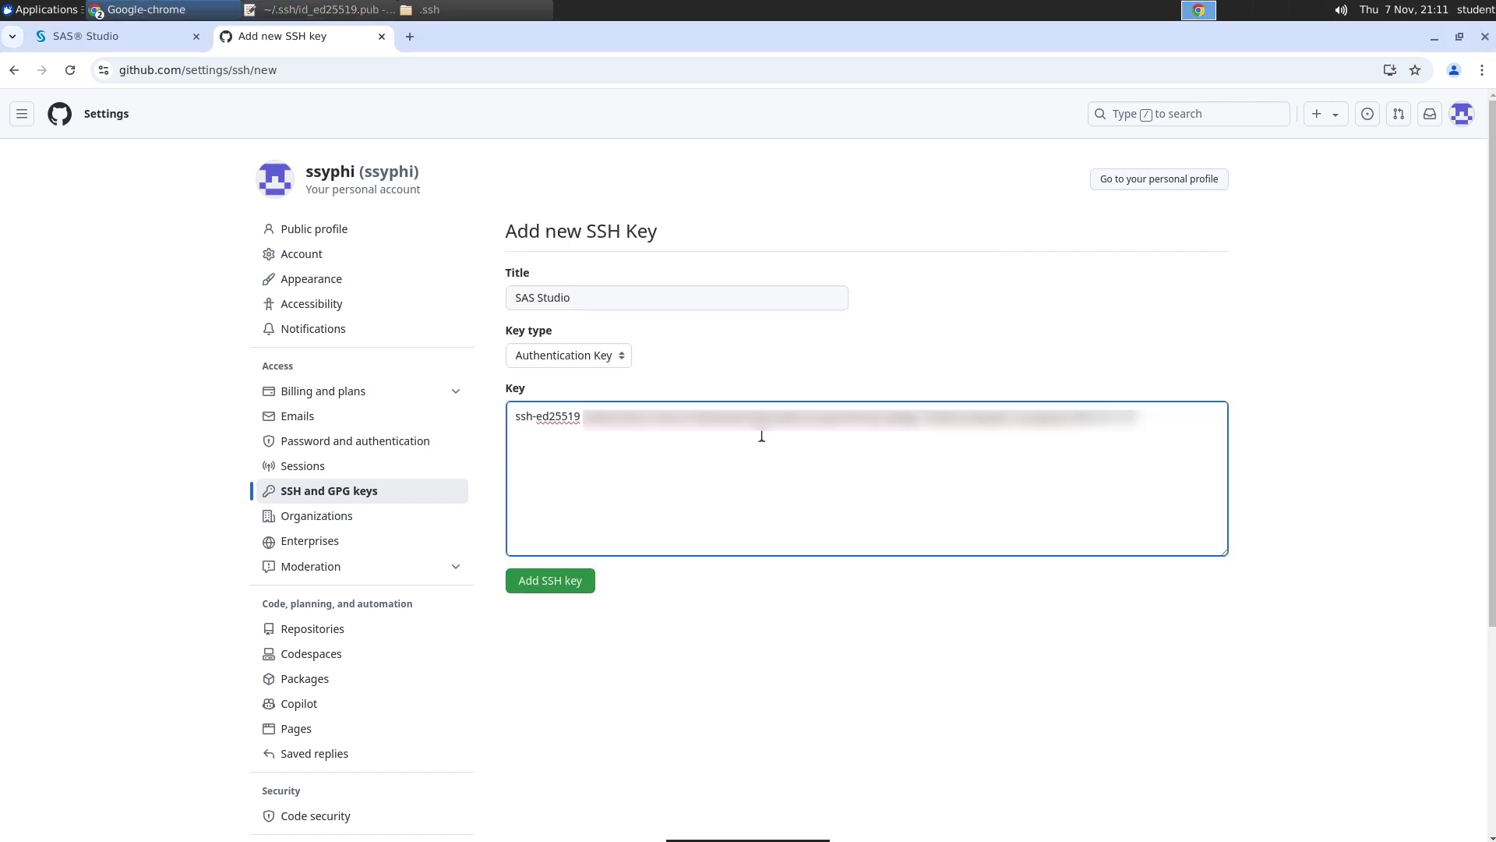
left_click(574, 587)
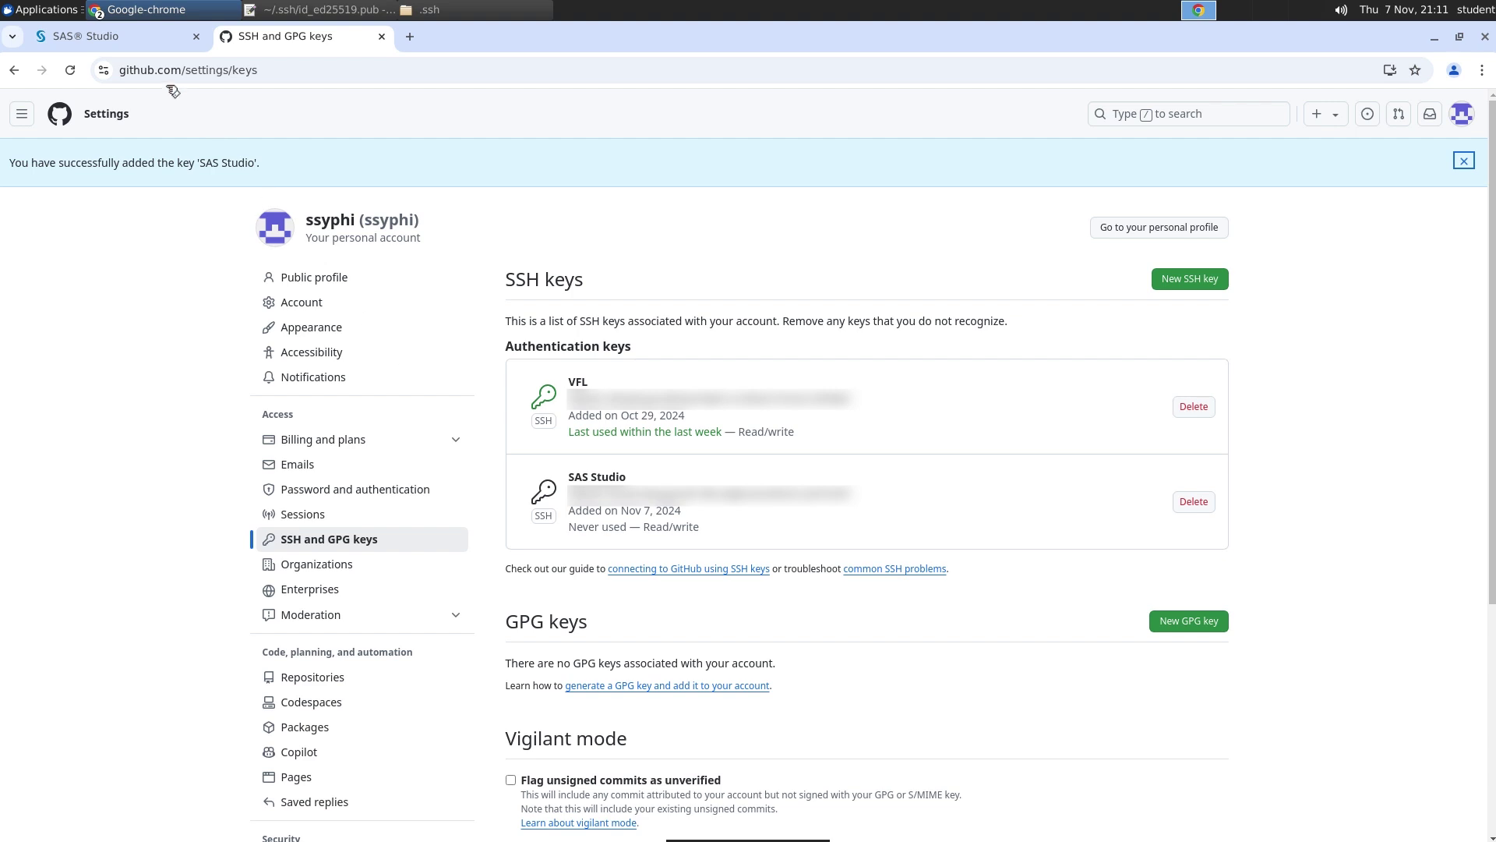
left_click(141, 37)
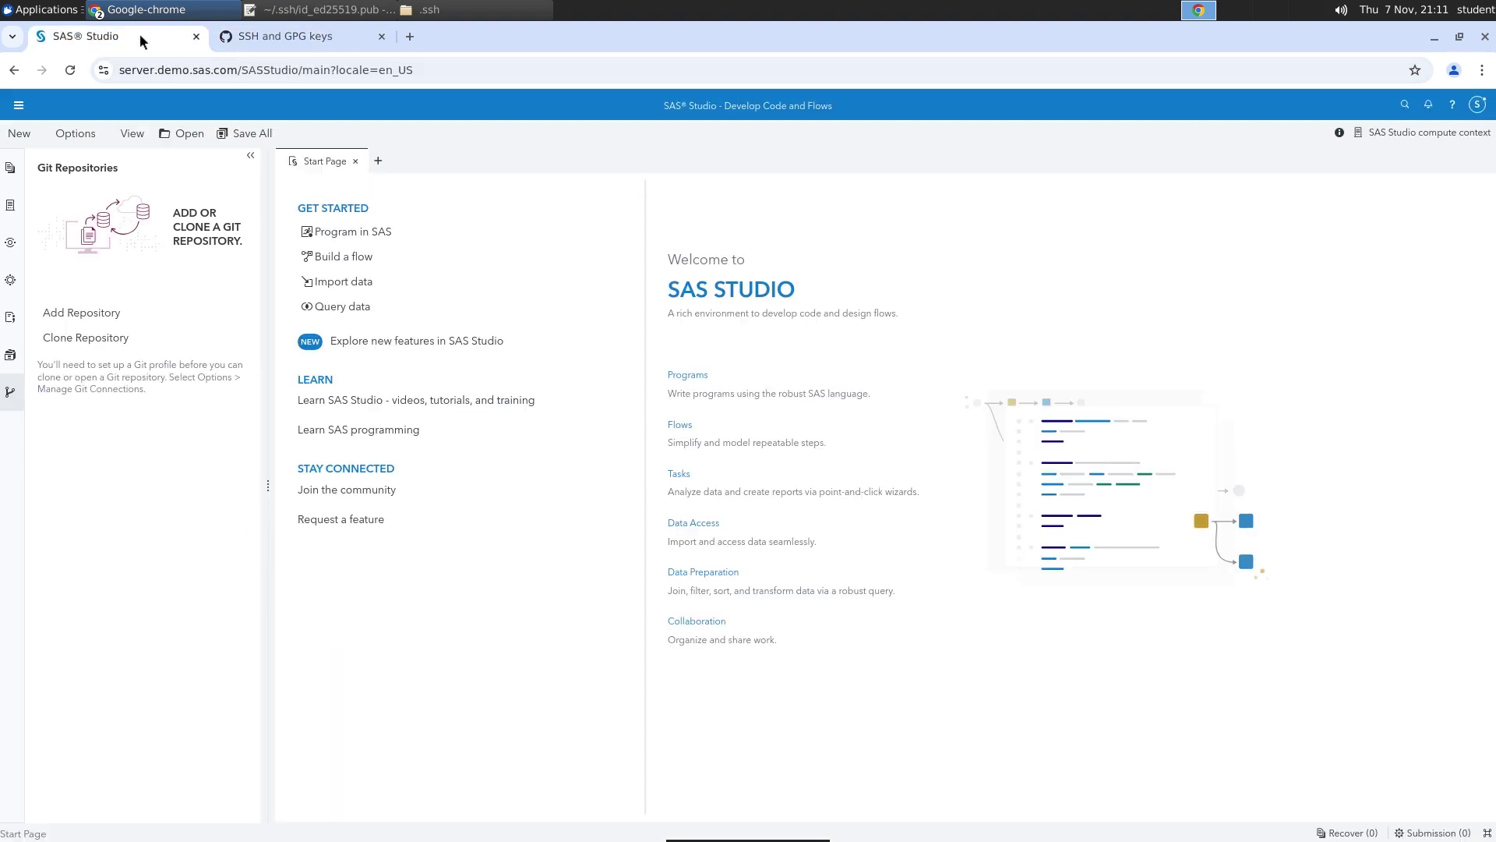
Return the browser to fullscreen and create an 'SSH Keys' folder under Home in the Explorer
key("F11")
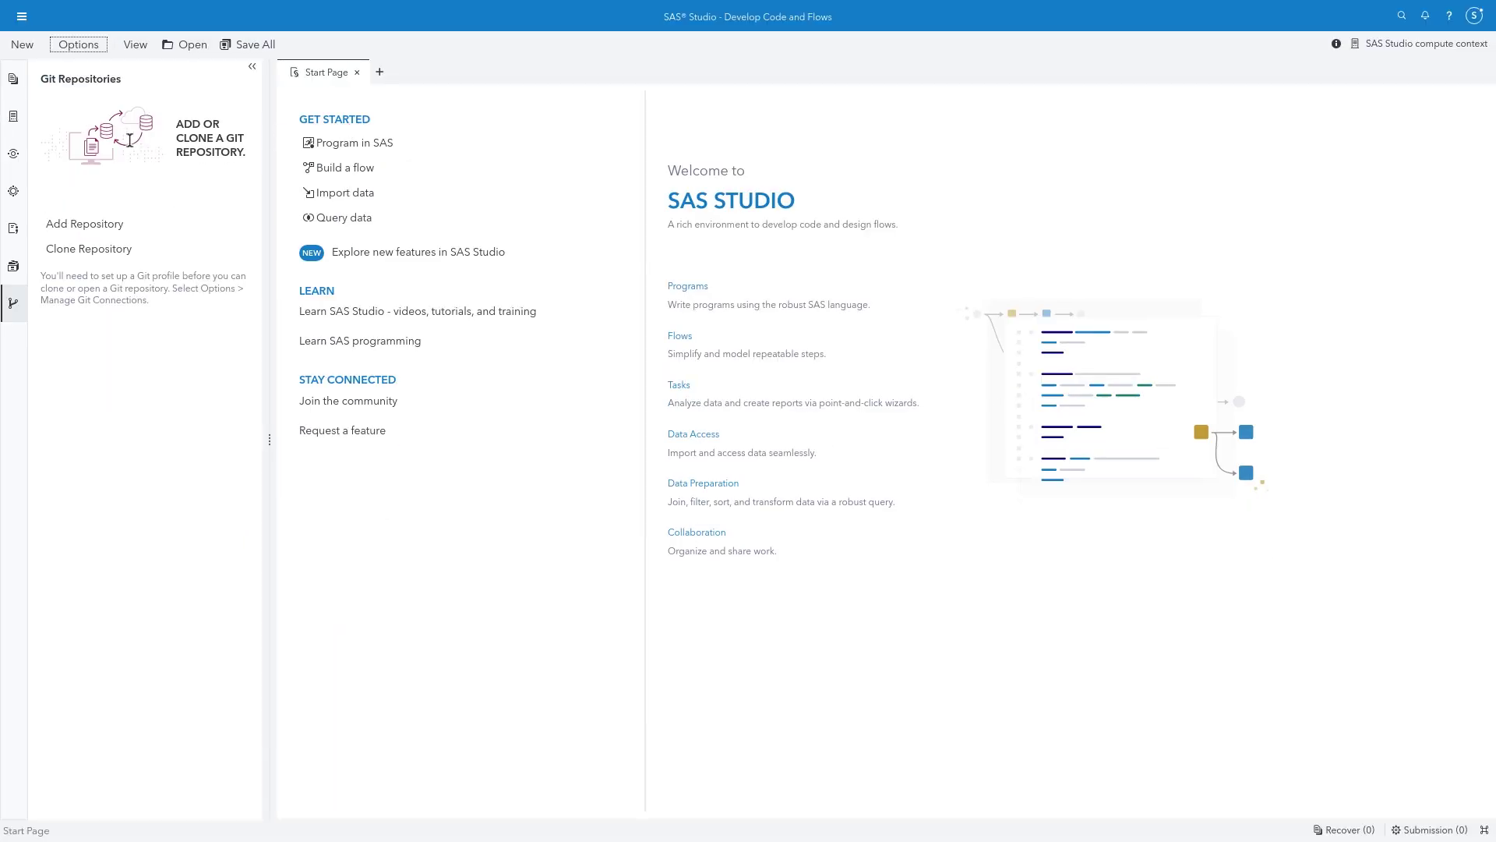
left_click(14, 117)
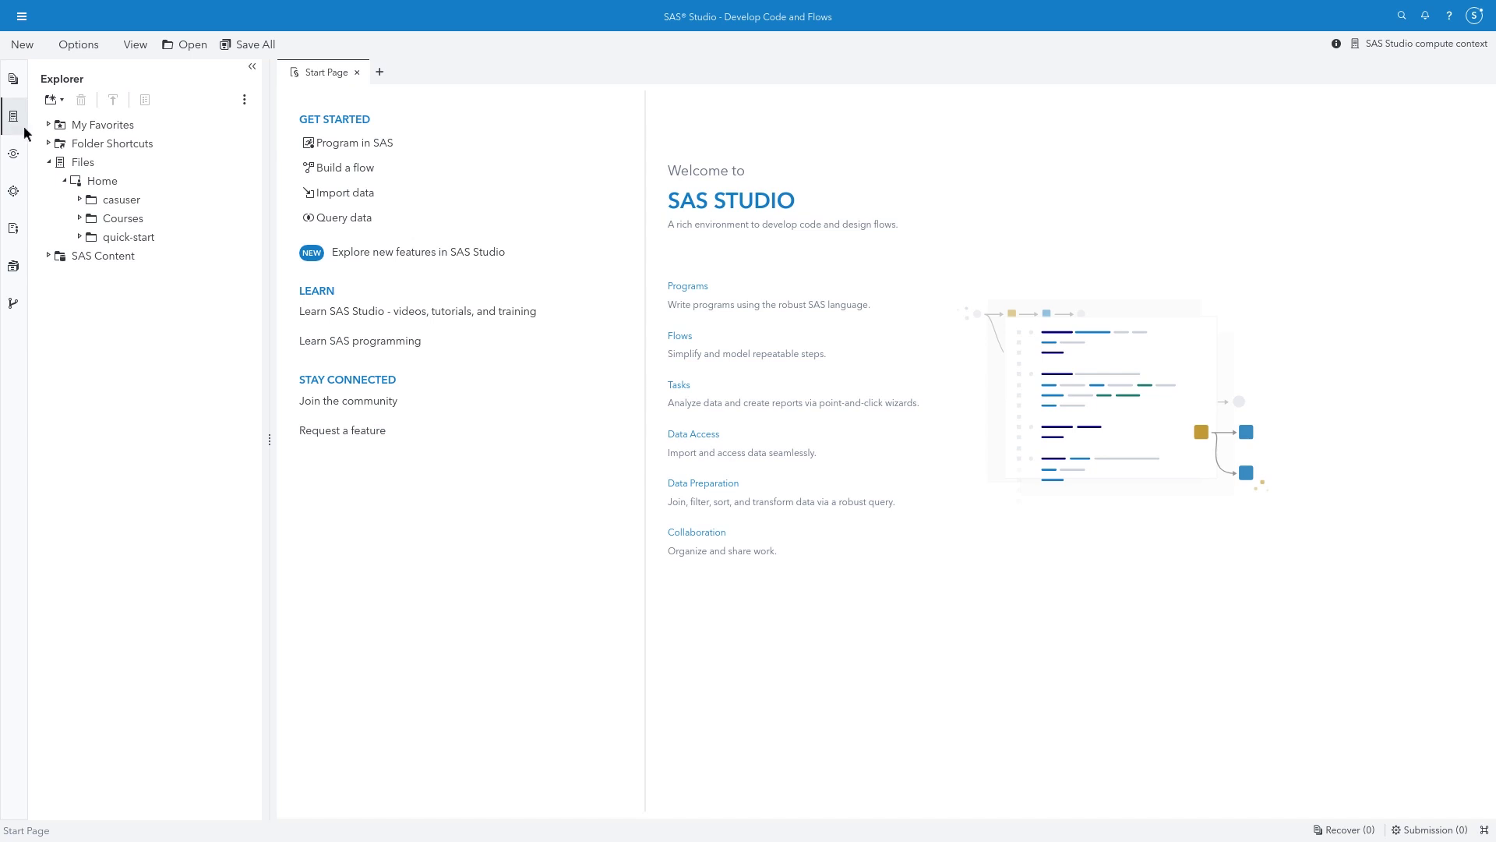
right_click(106, 185)
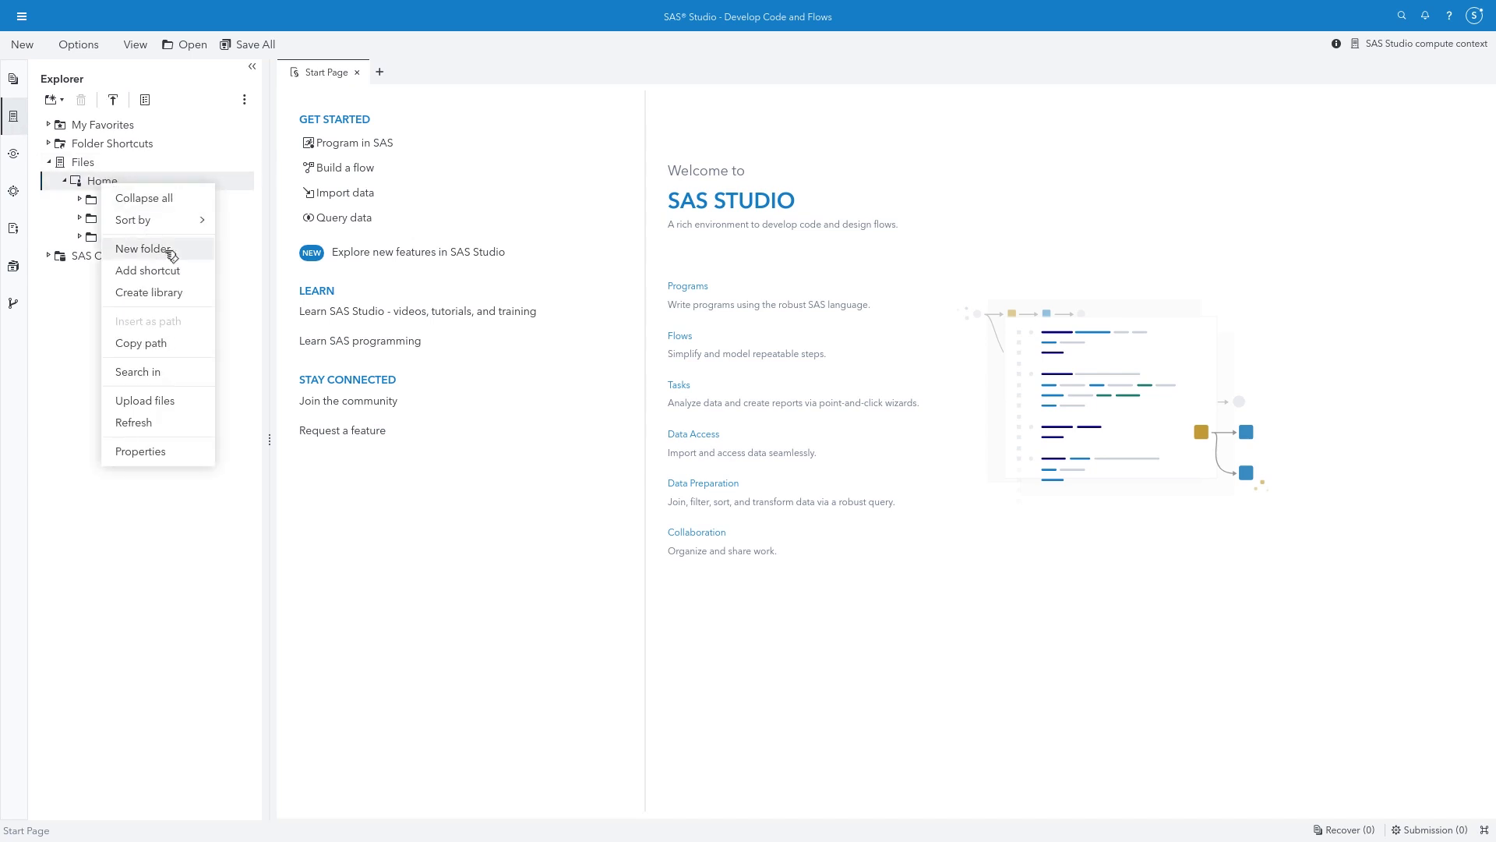
left_click(140, 248)
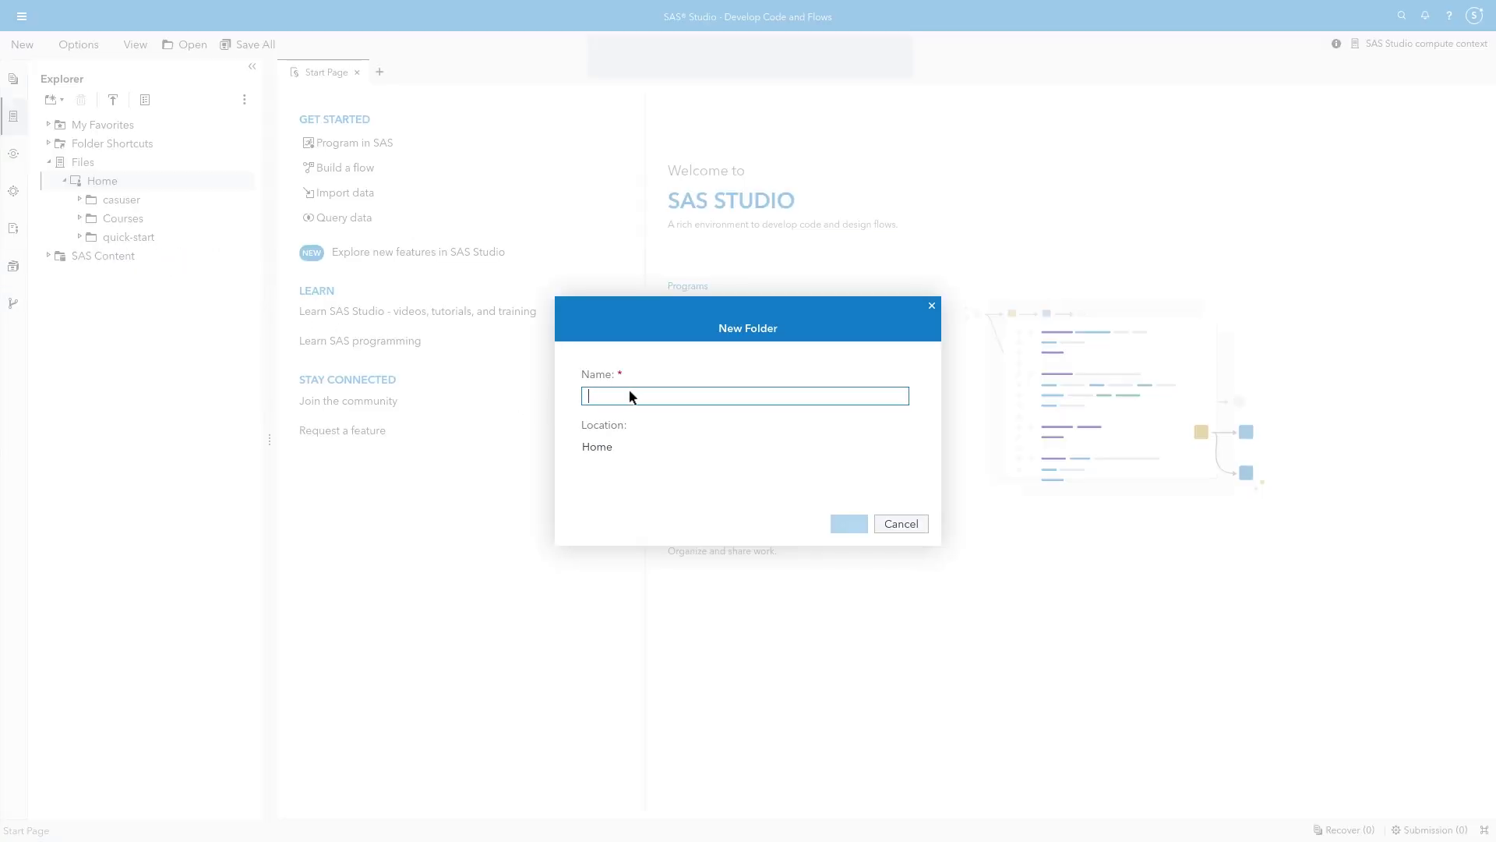
type("SSH Keys")
left_click(851, 526)
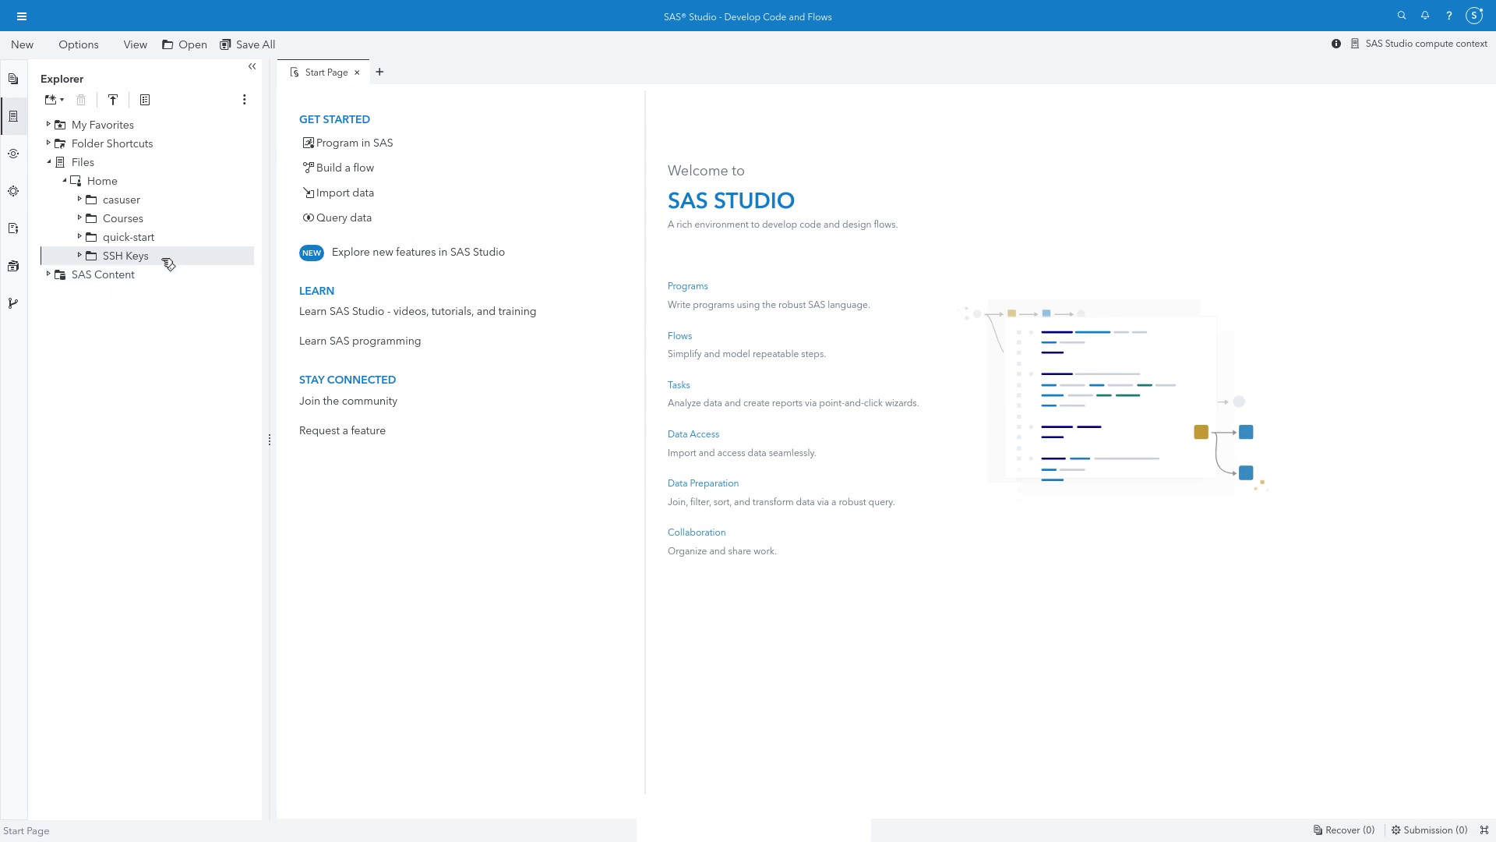
Upload id_ed25519 and id_ed25519.pub from ~/.ssh into the SSH Keys folder
left_click(113, 101)
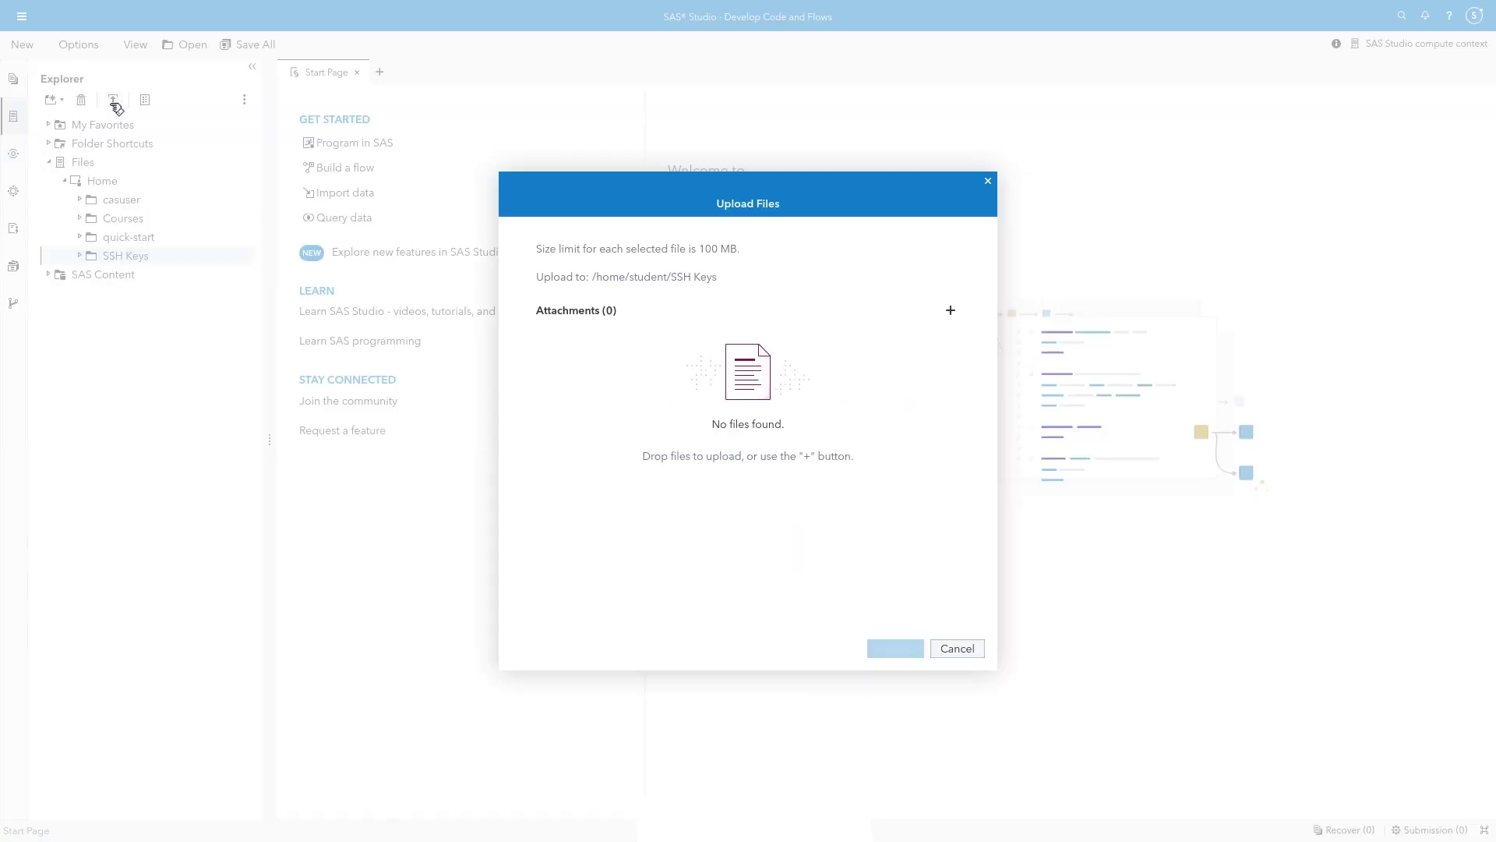
left_click(951, 311)
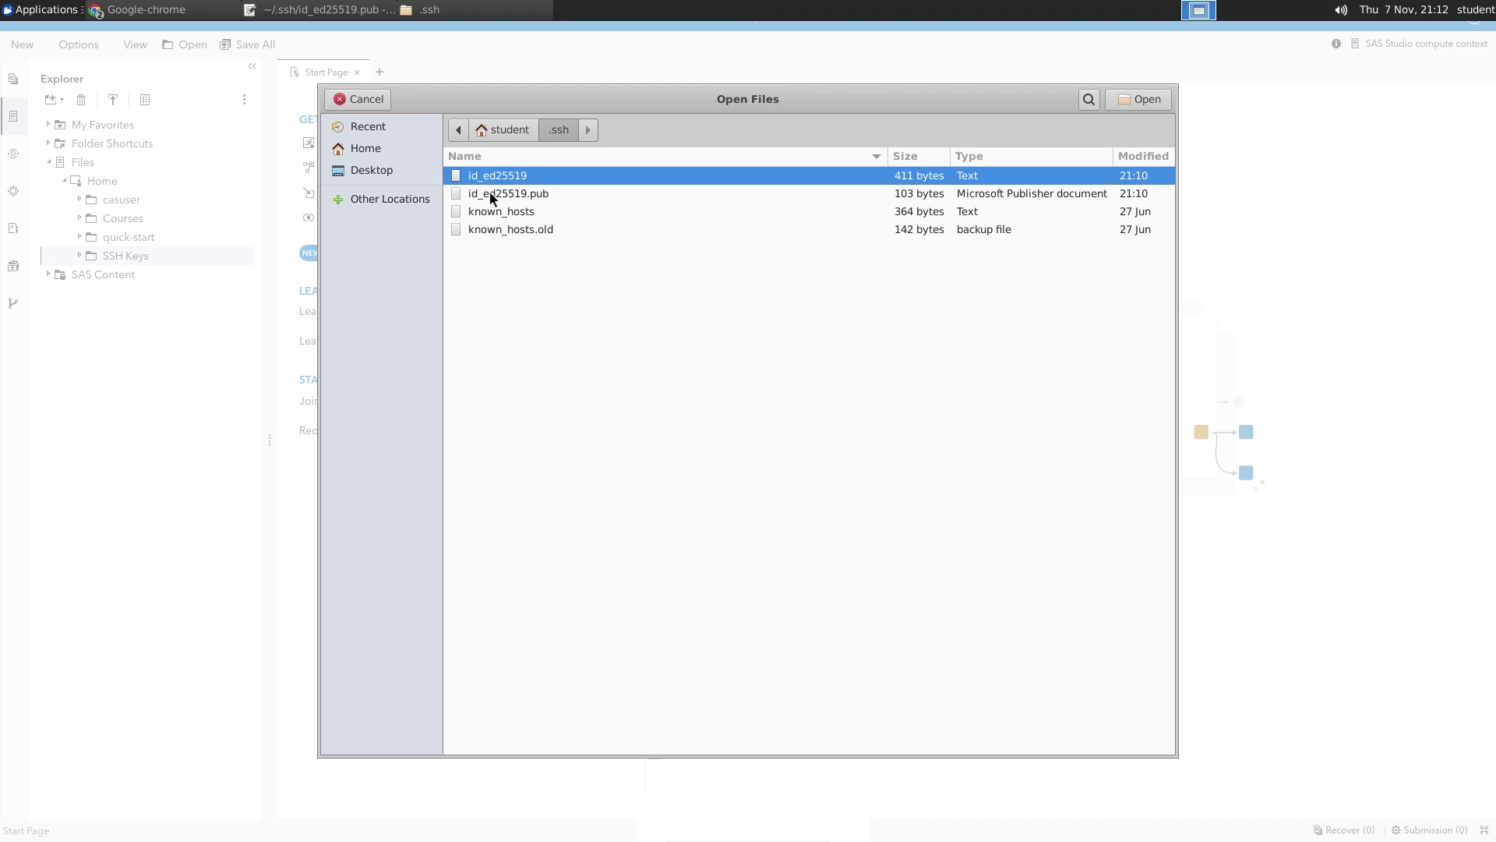
left_click(490, 193, "shift")
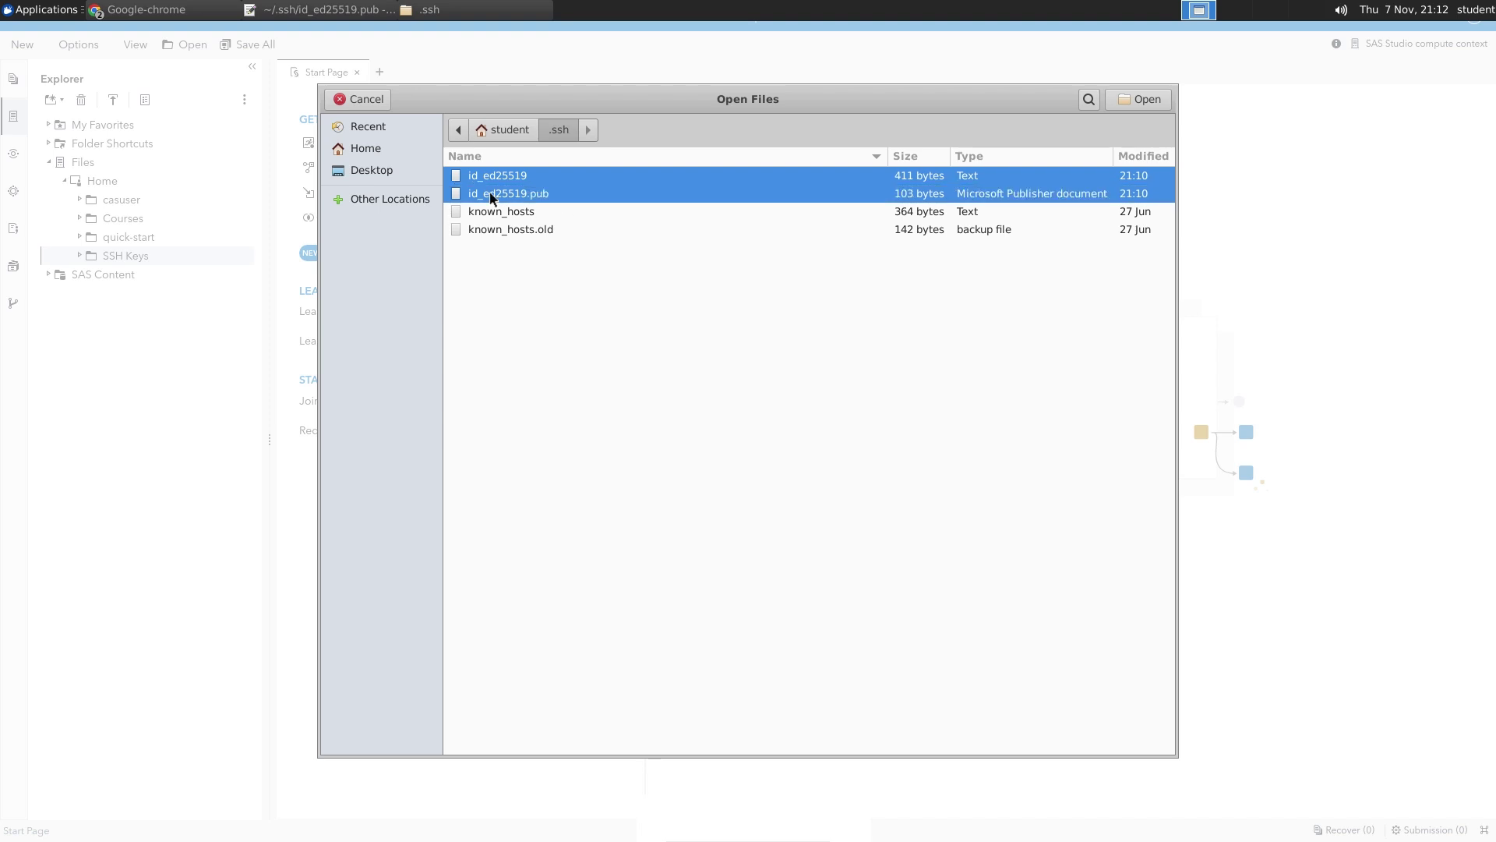
left_click(1123, 101)
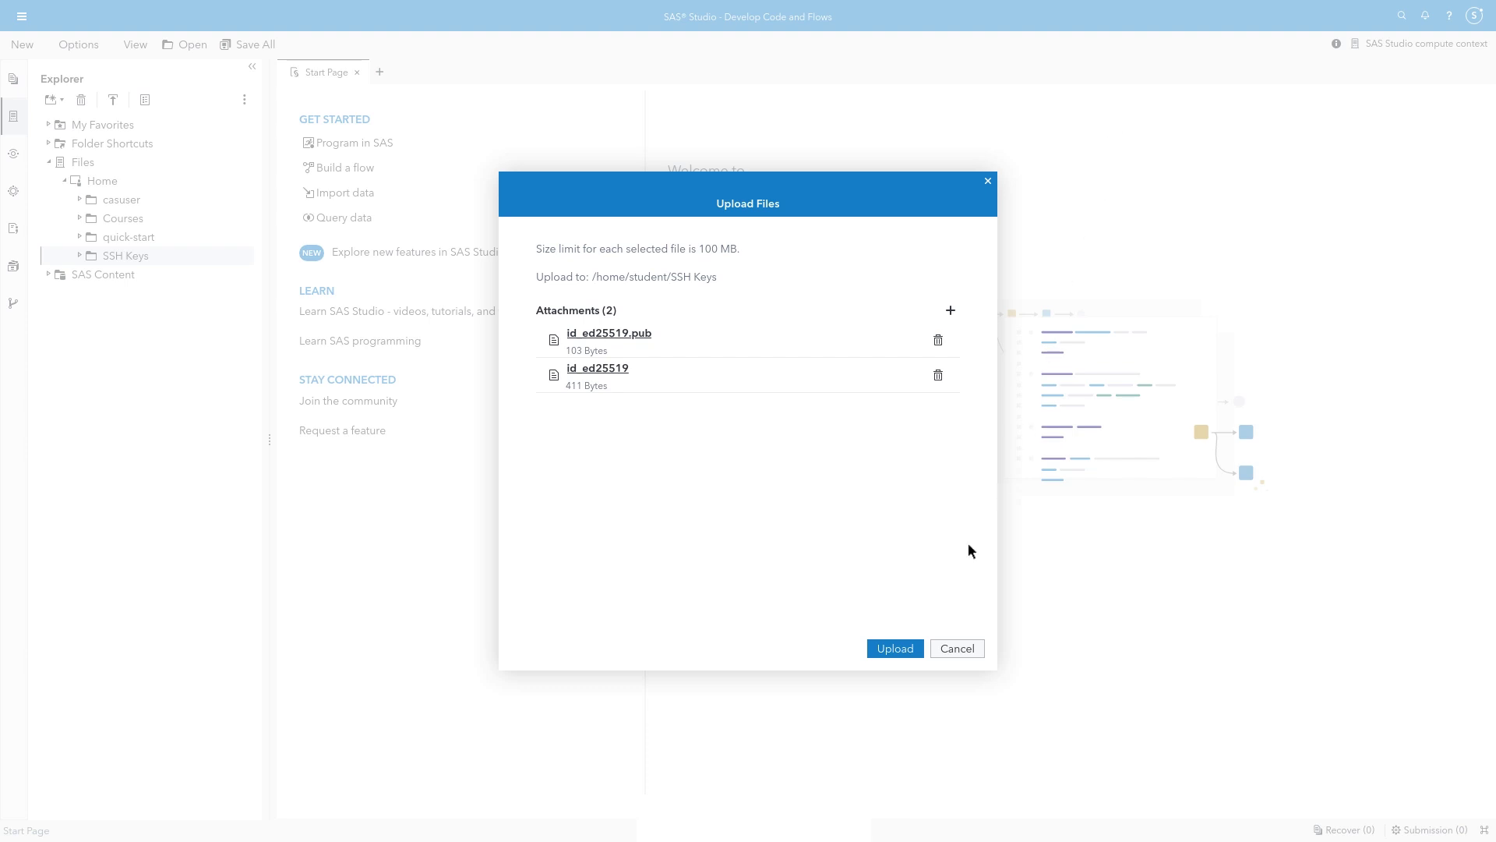
left_click(897, 647)
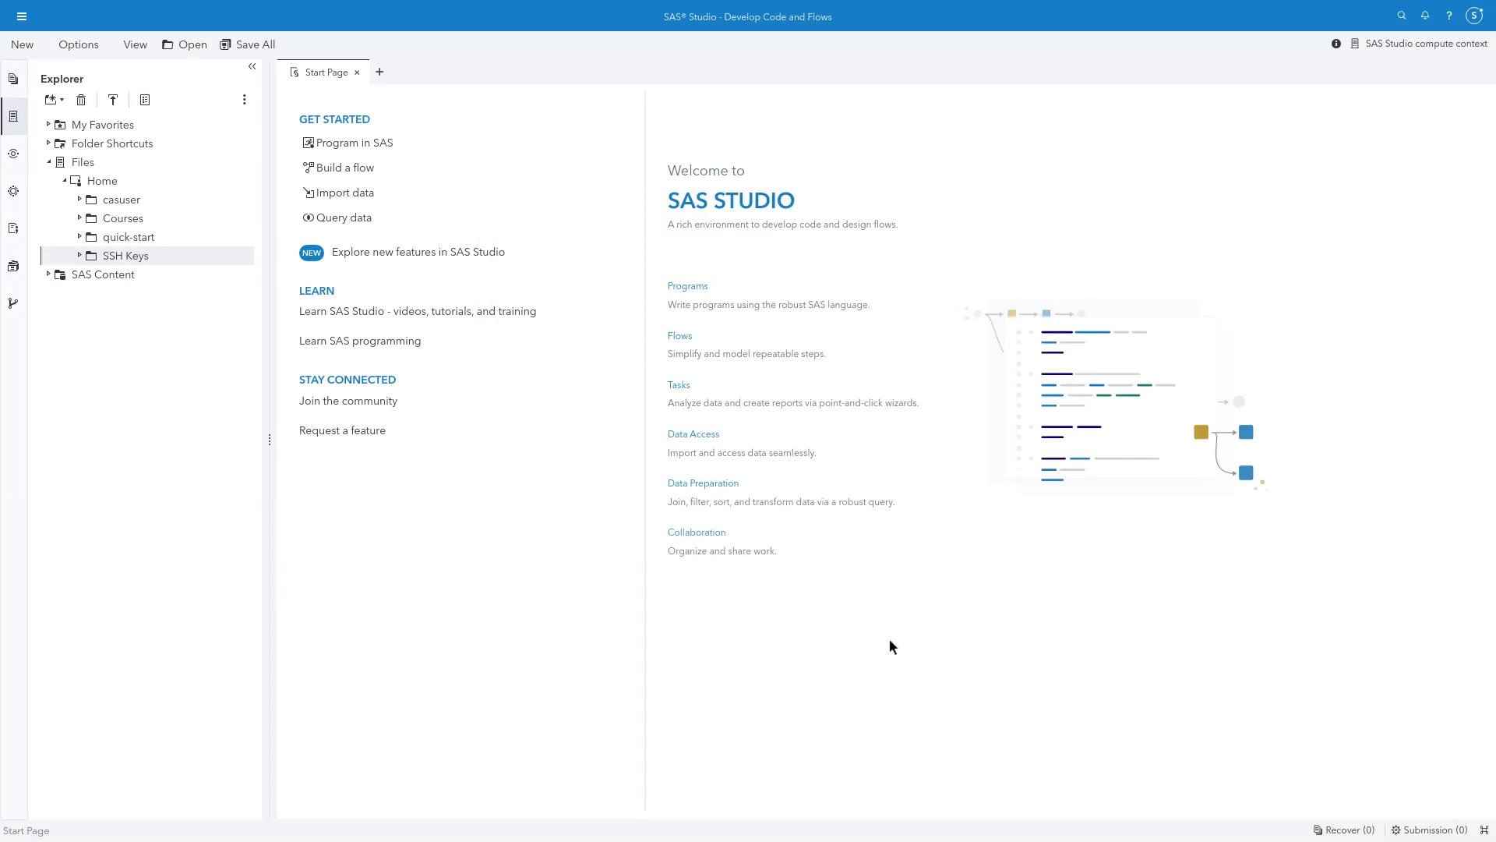
Start a new Git profile named MyGitHub, filling in the commit author name and e-mail
left_click(78, 44)
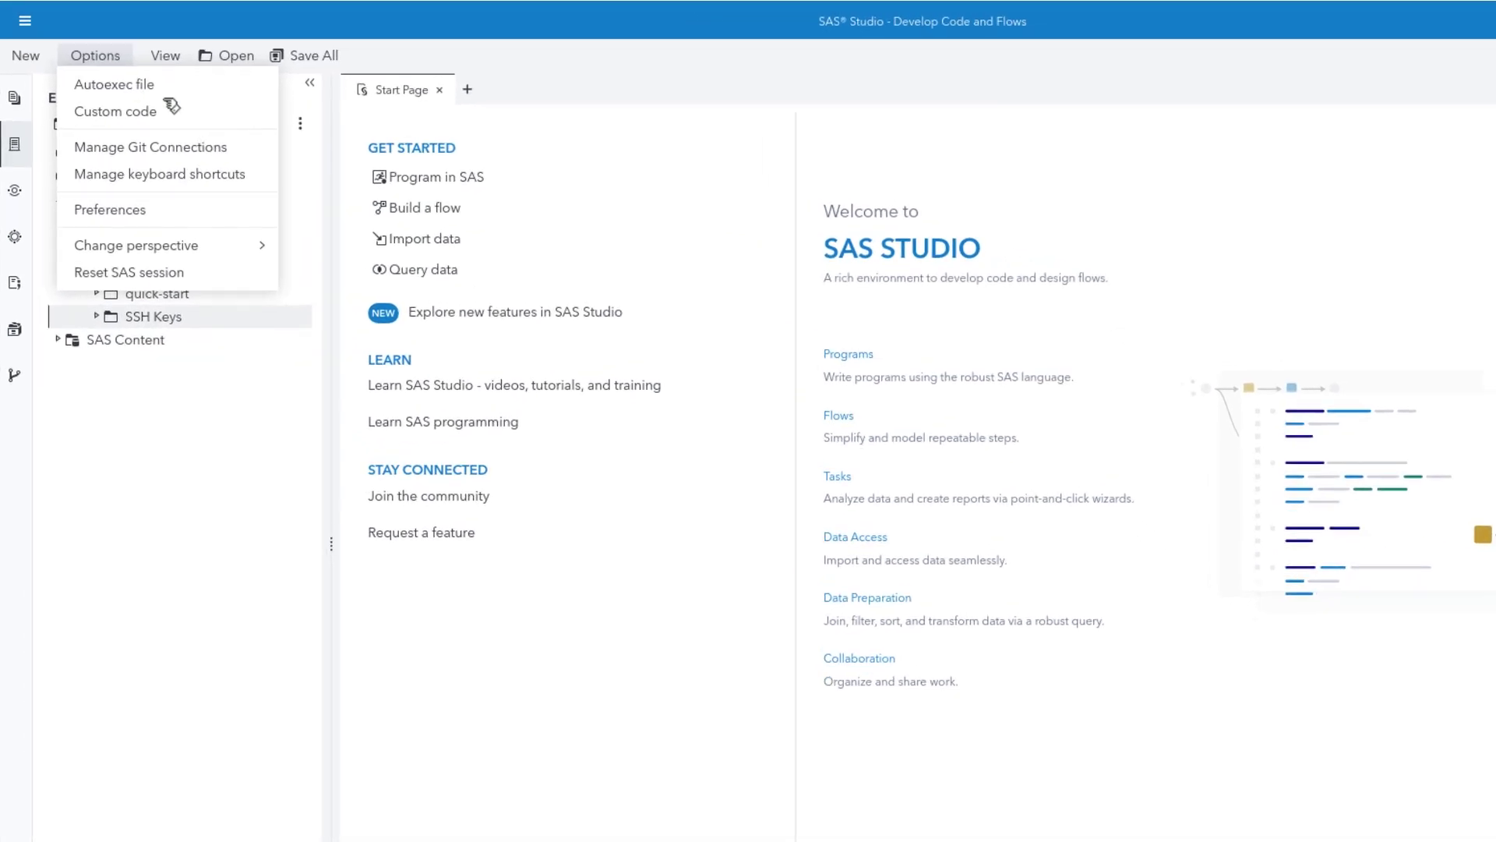
left_click(251, 151)
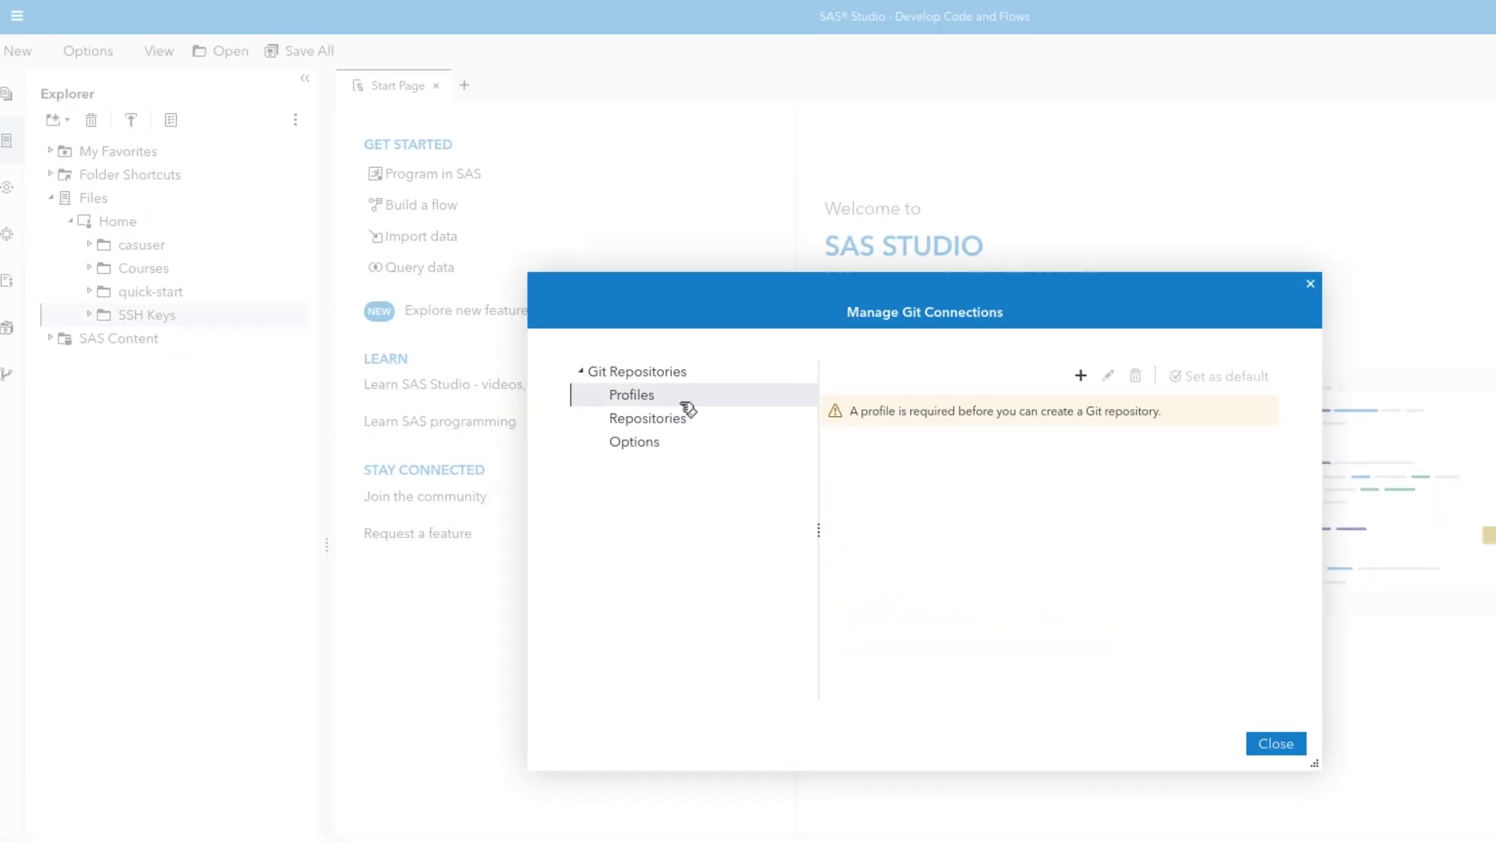
left_click(941, 286)
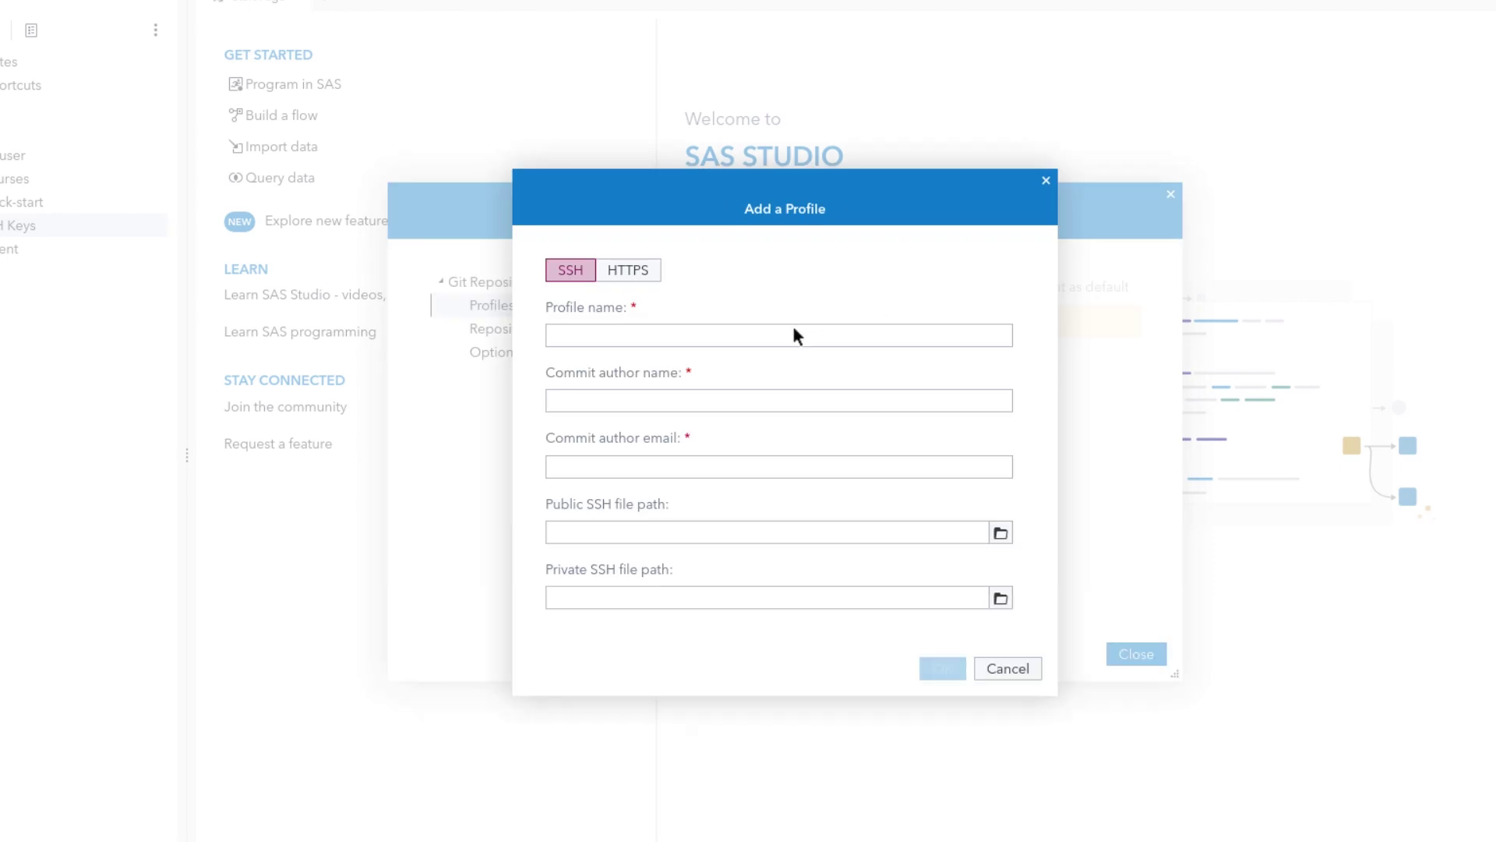
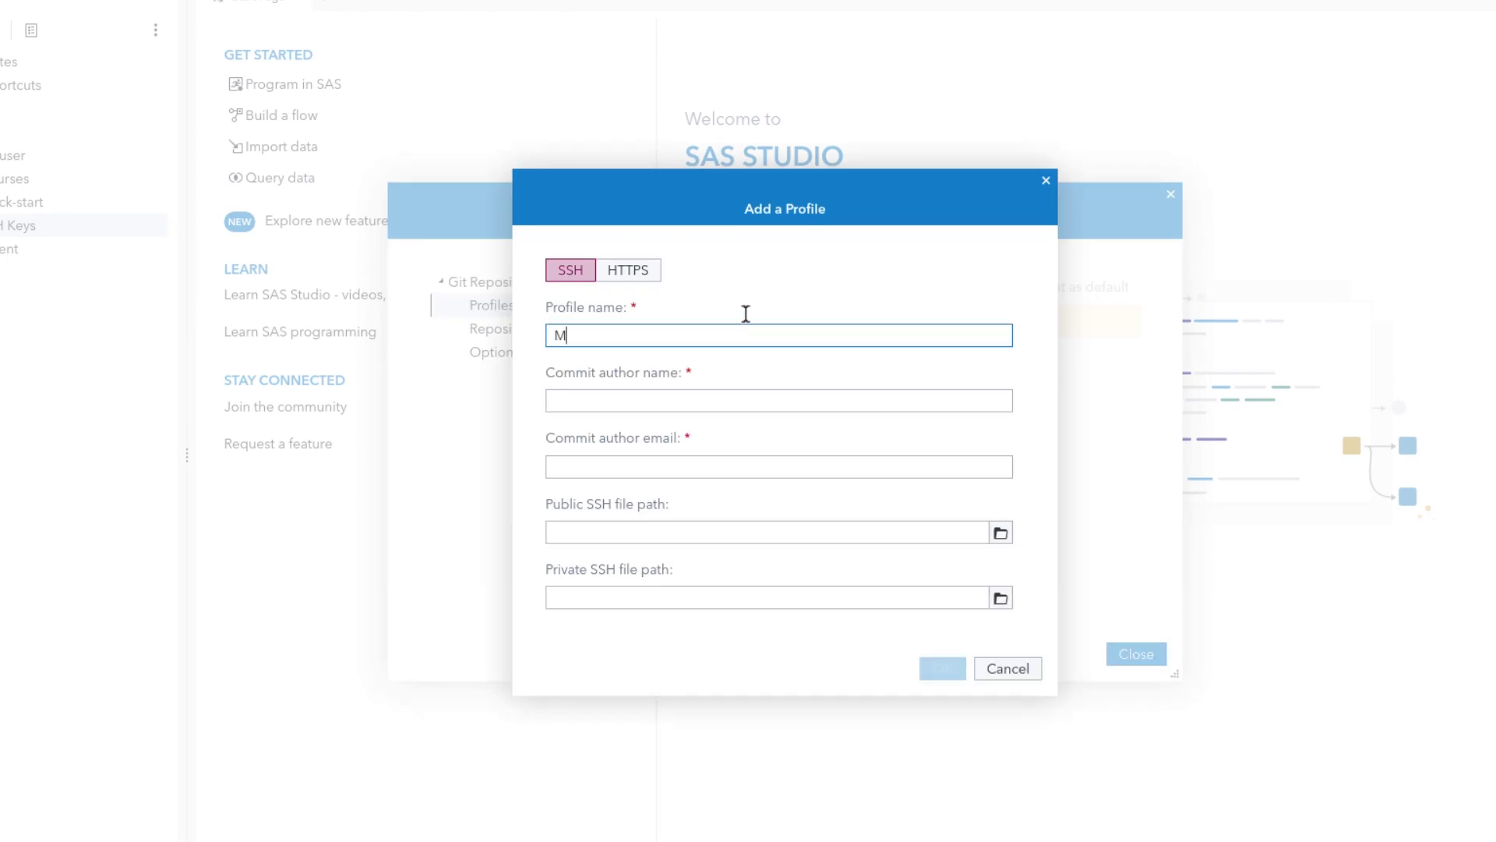
key("Tab")
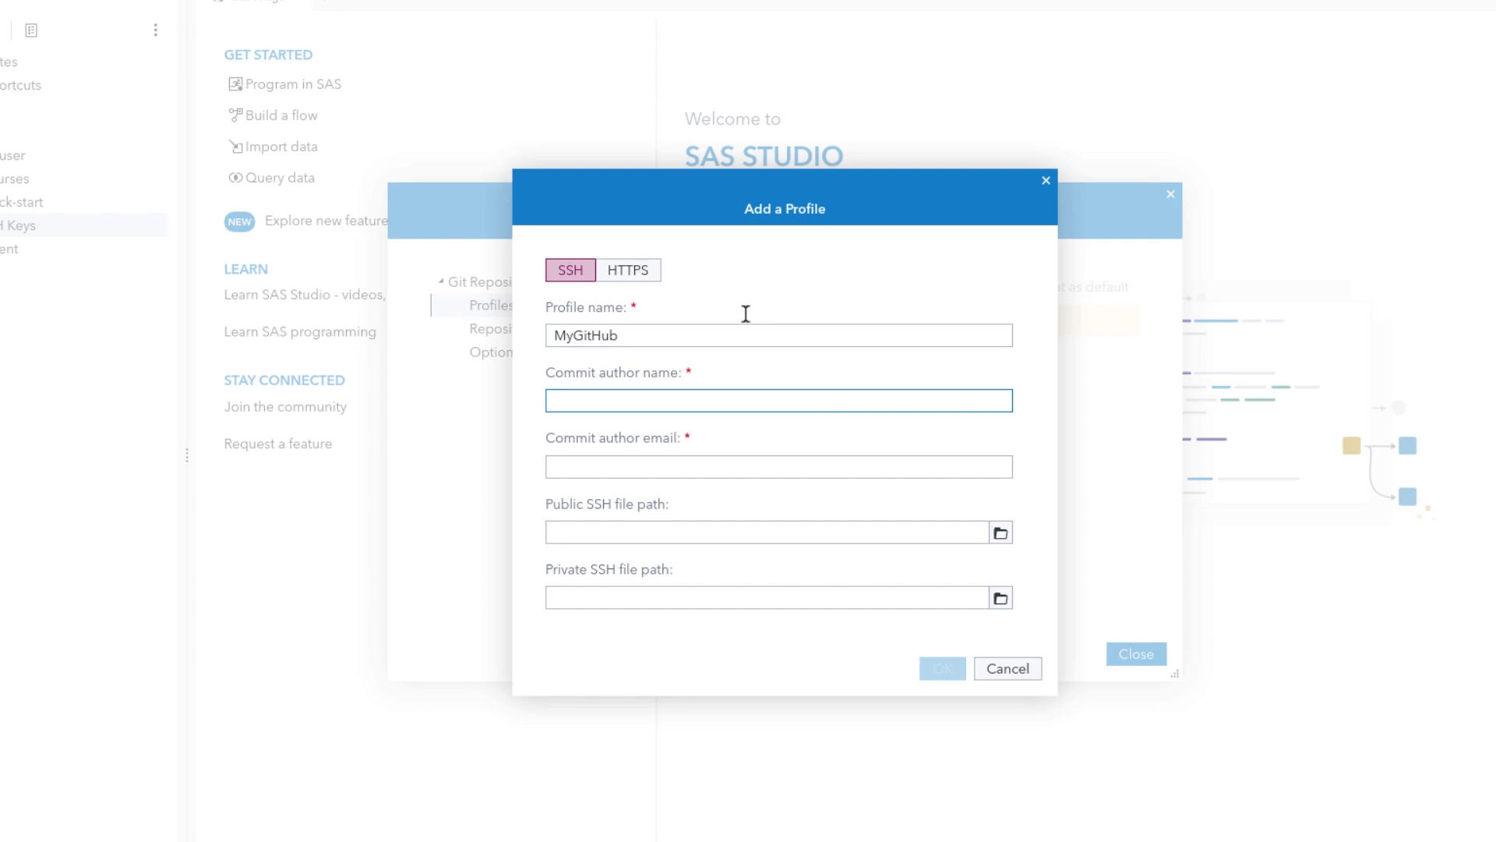
key("Tab")
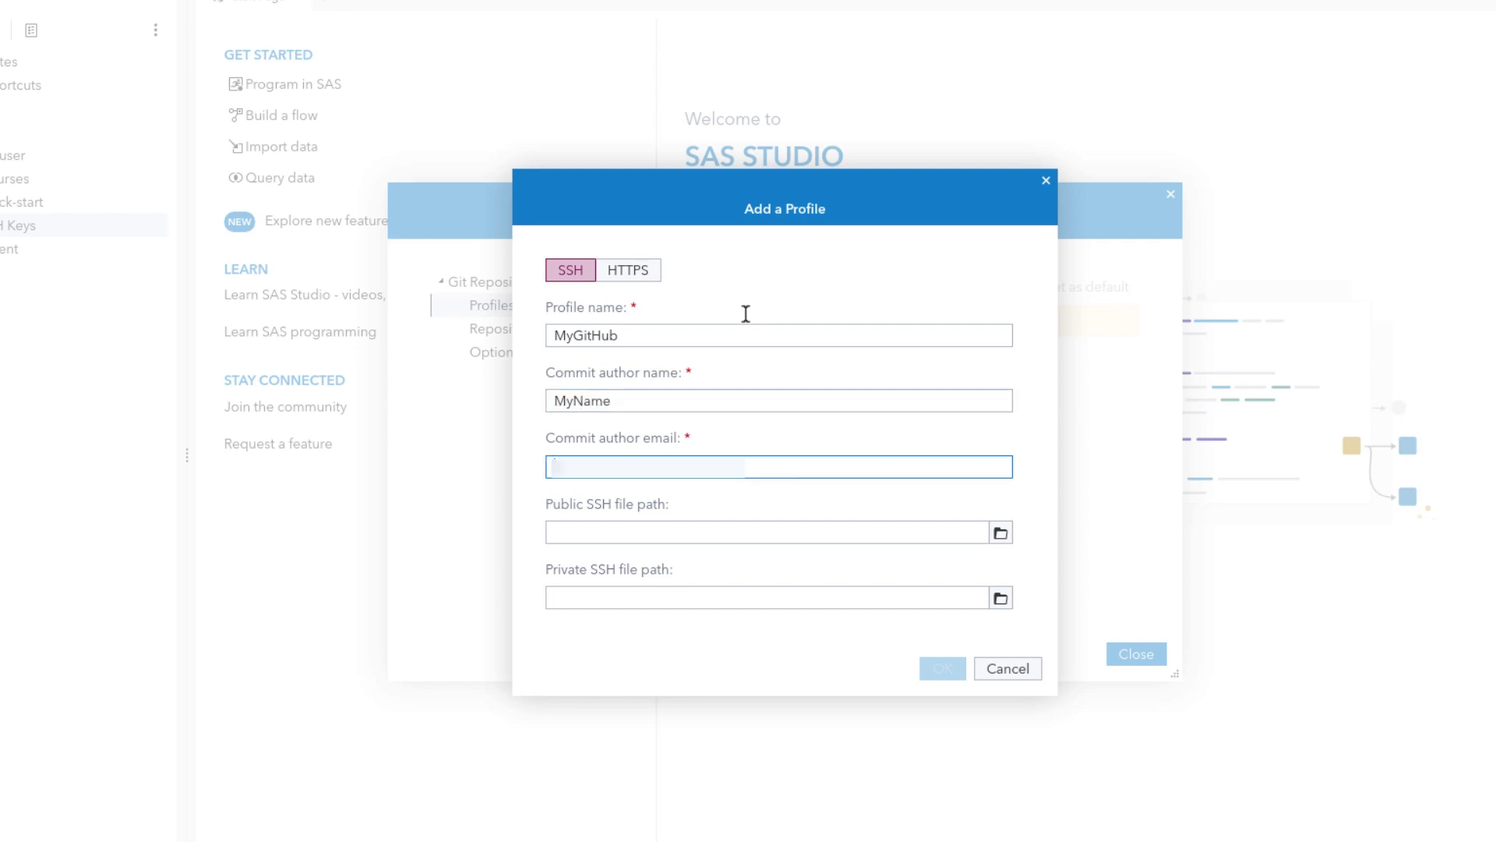
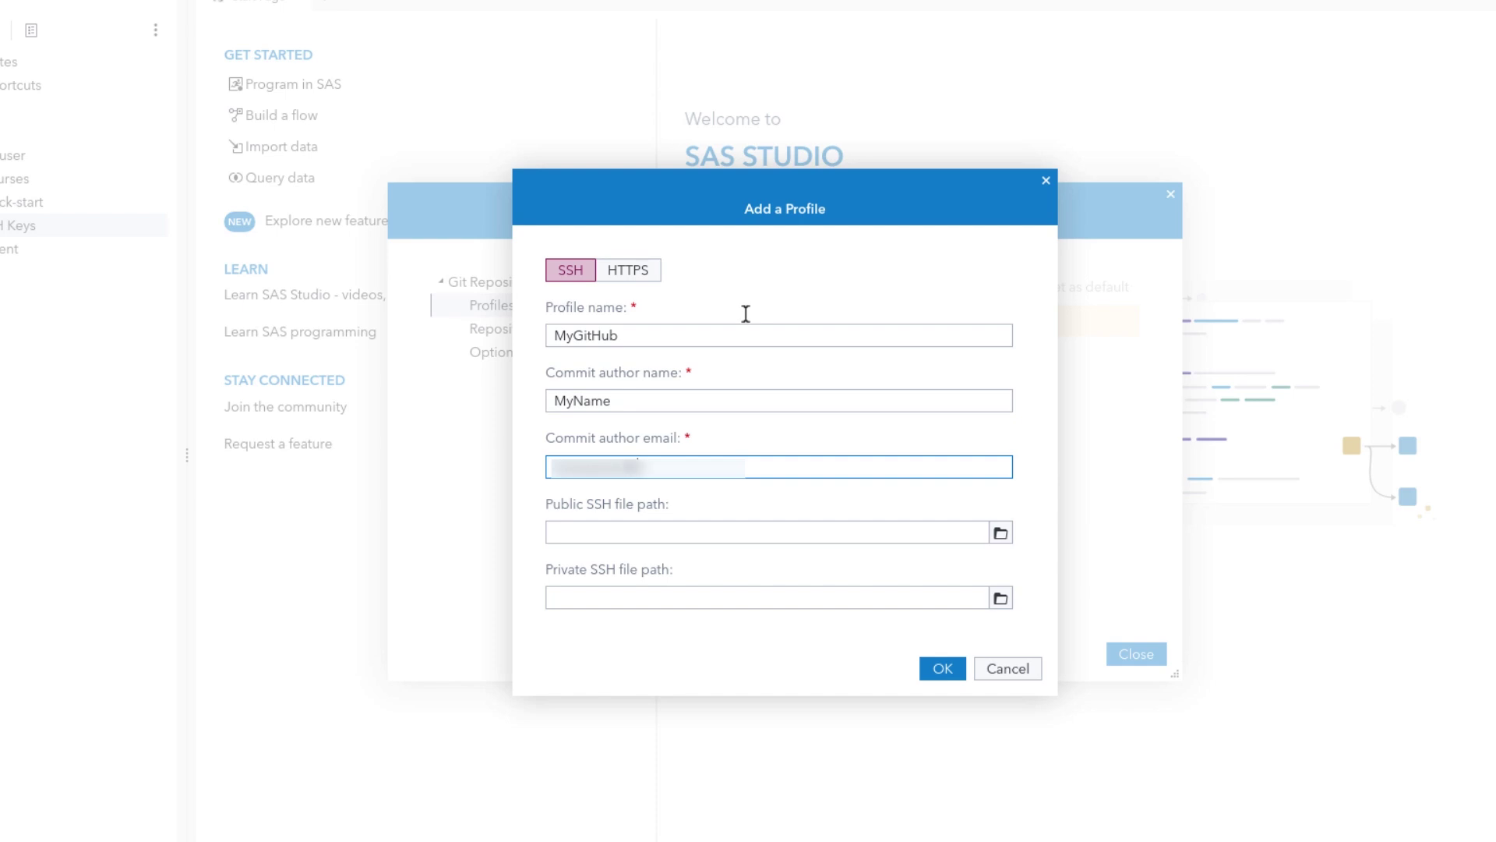
Set the profile's public and private keys to id_ed25519.pub and id_ed25519 in SSH Keys, and save it
left_click(1001, 533)
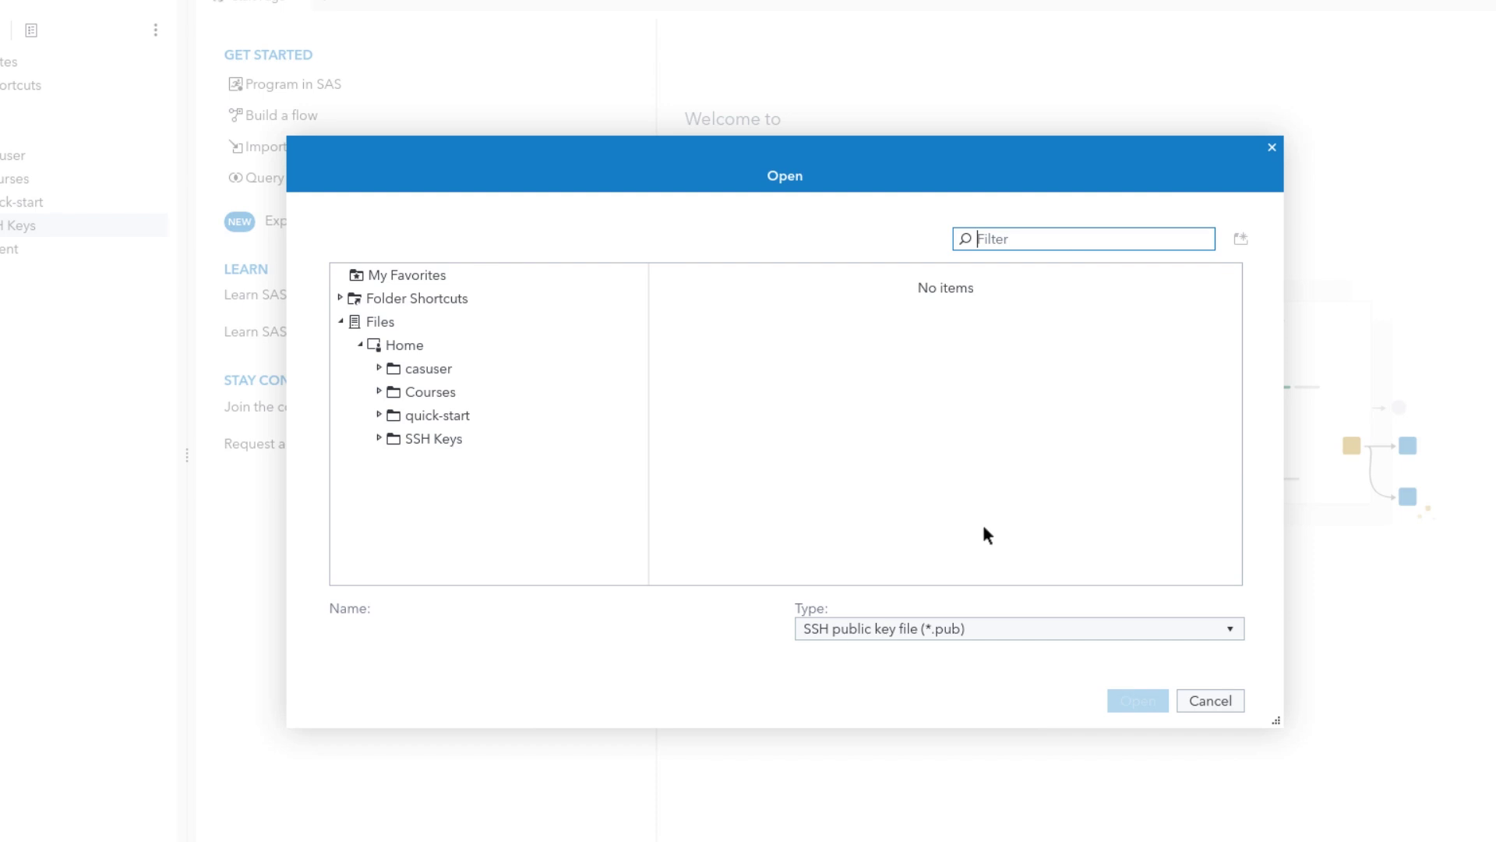
left_click(428, 443)
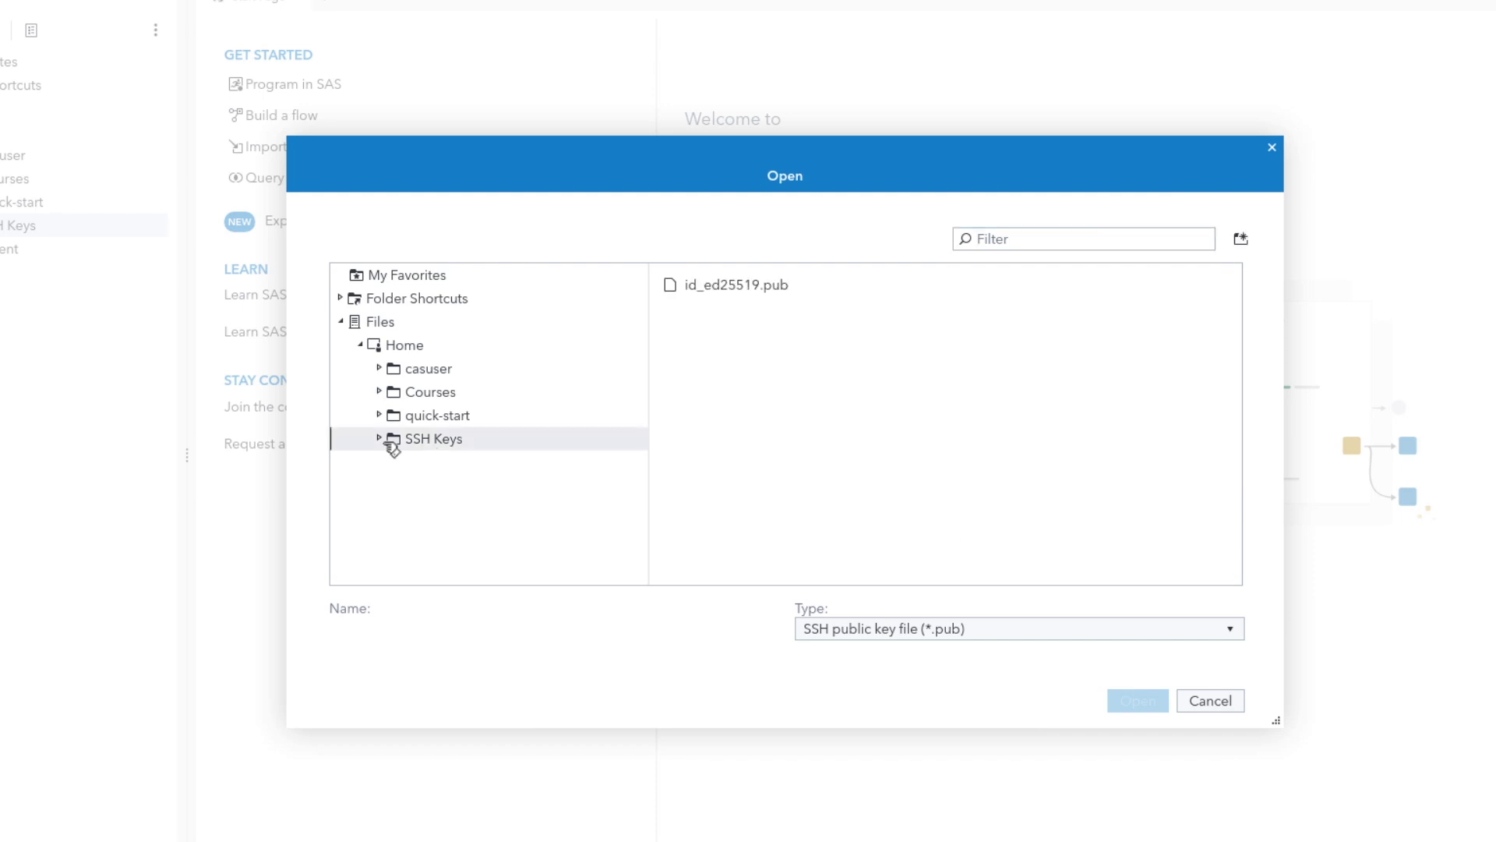
left_click(718, 284)
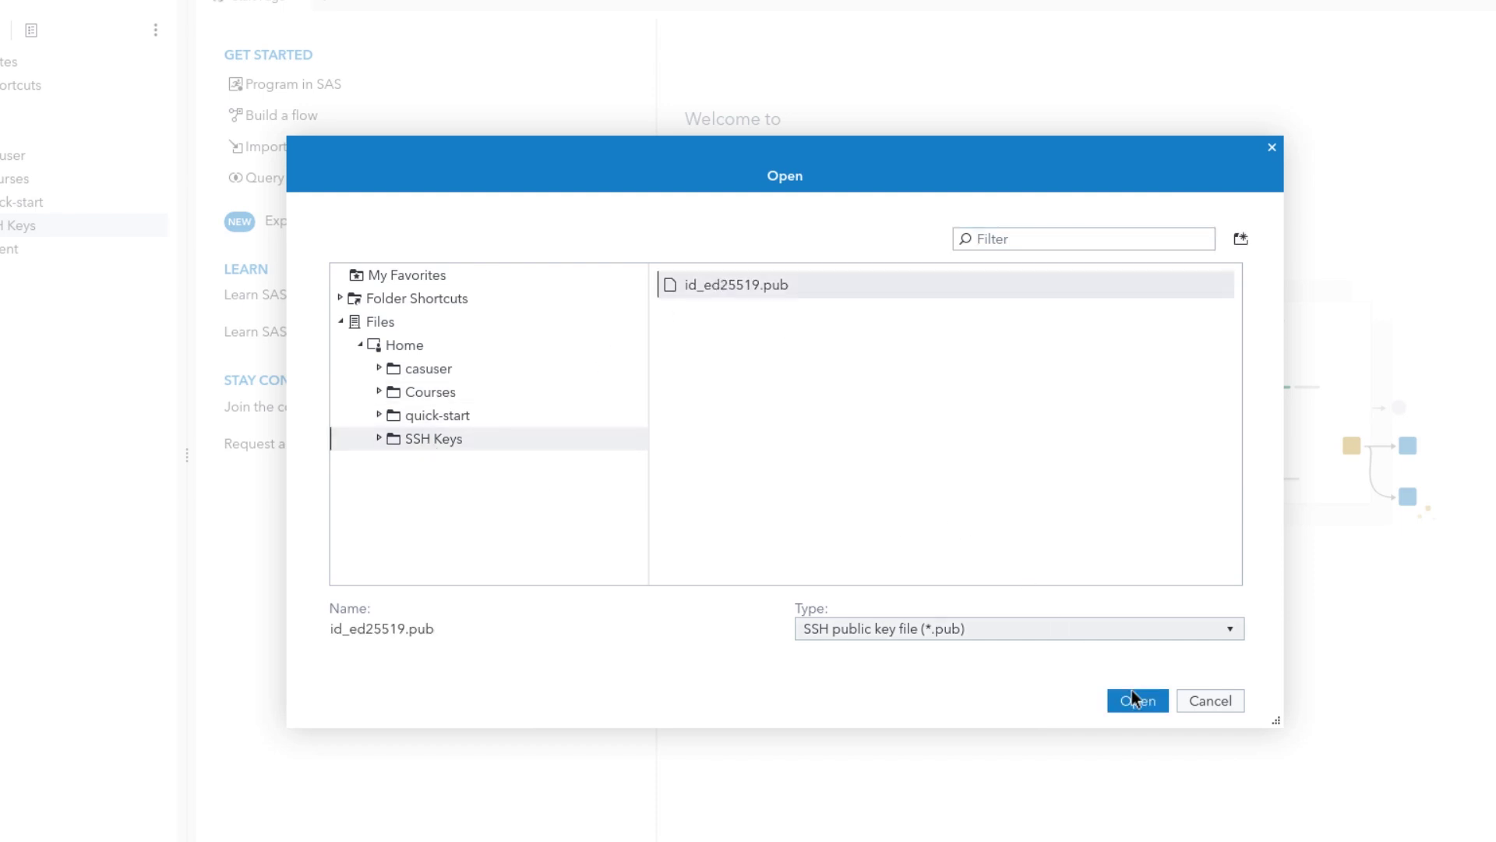
left_click(1136, 699)
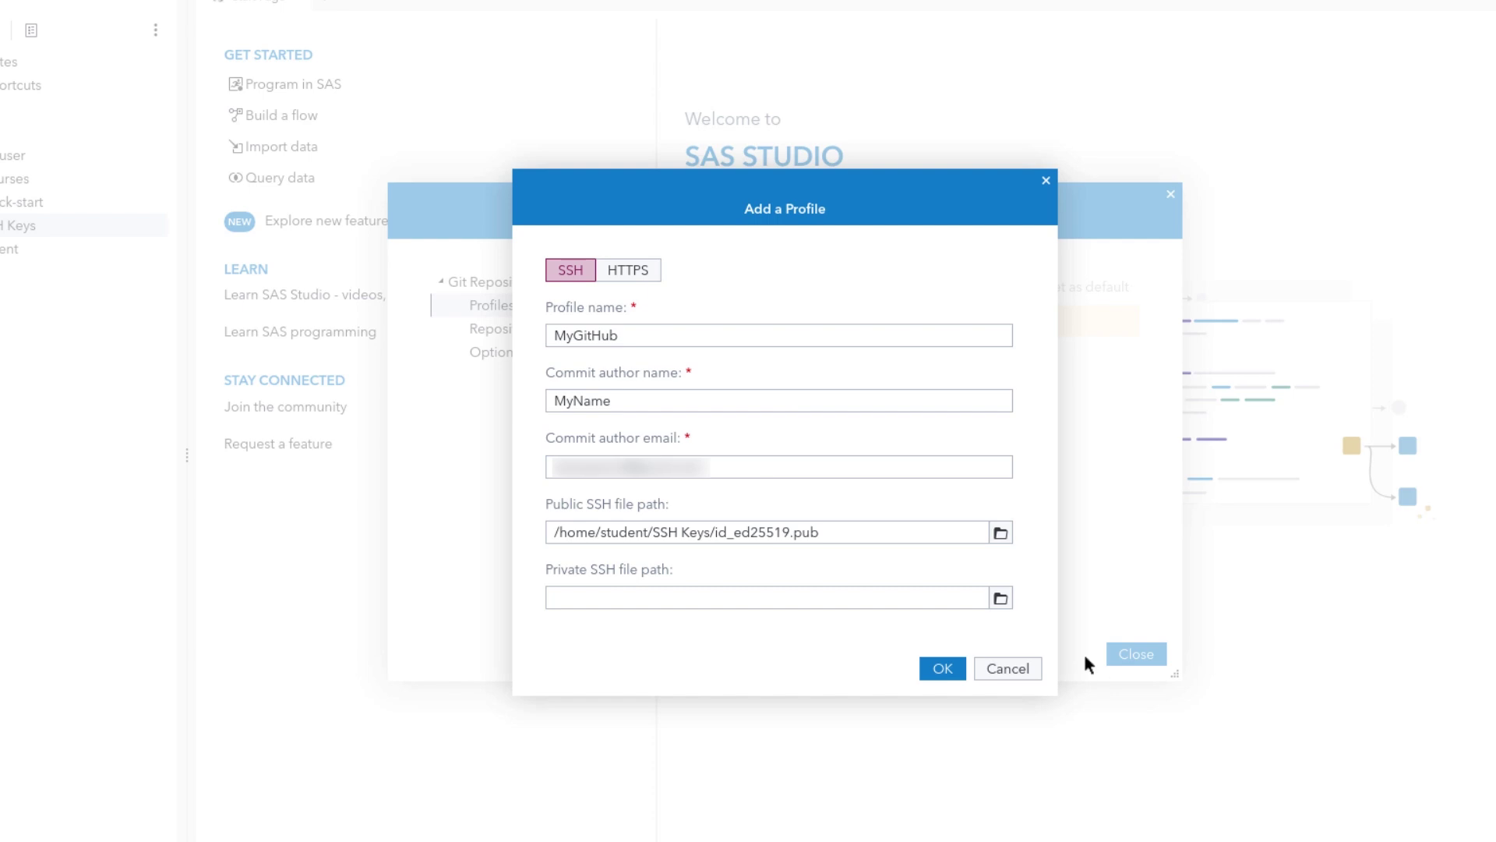
left_click(1001, 599)
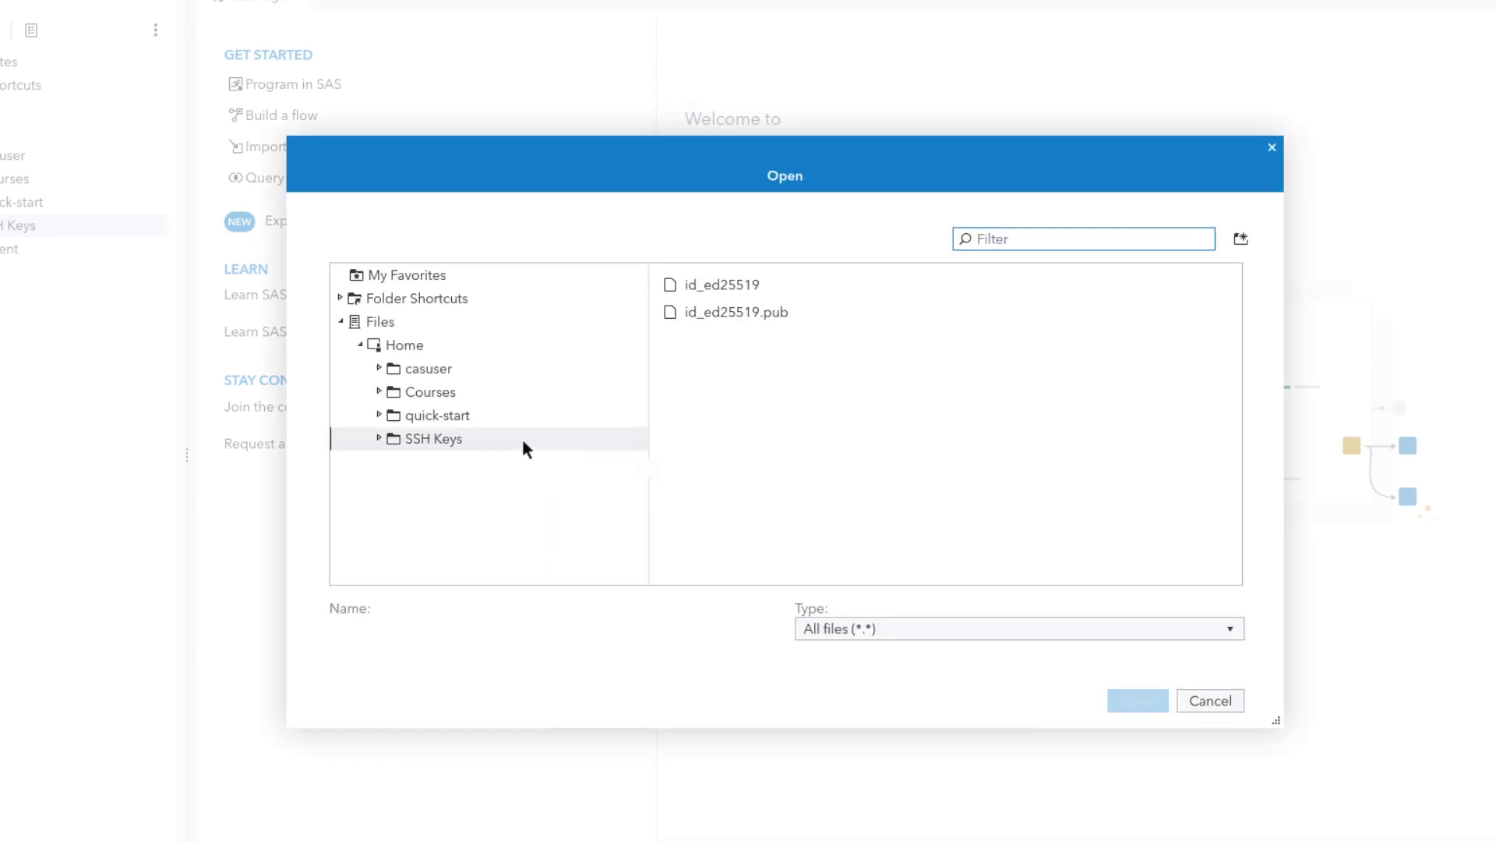
left_click(713, 285)
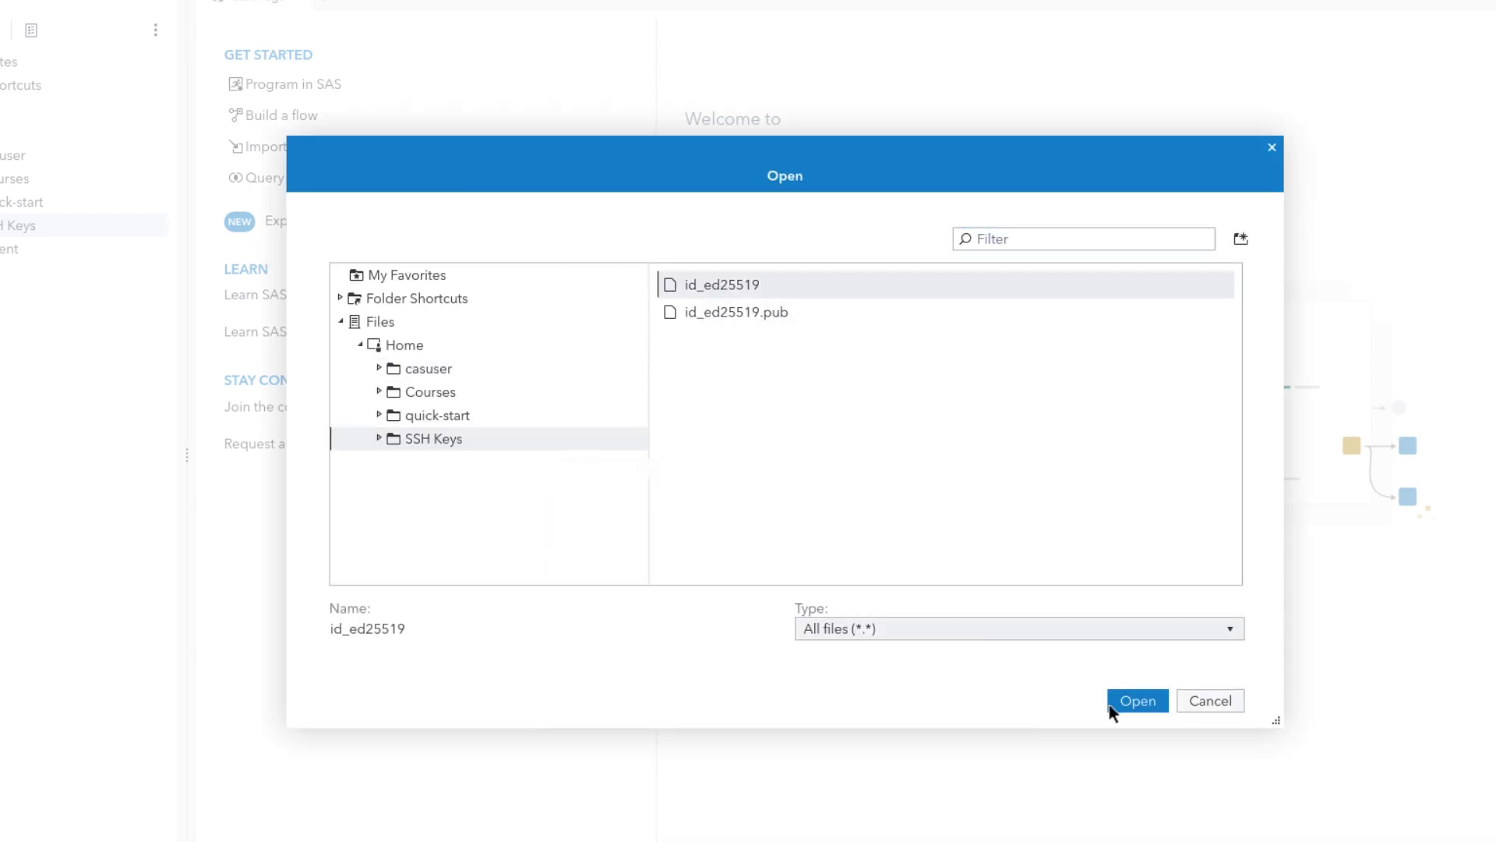
left_click(1116, 703)
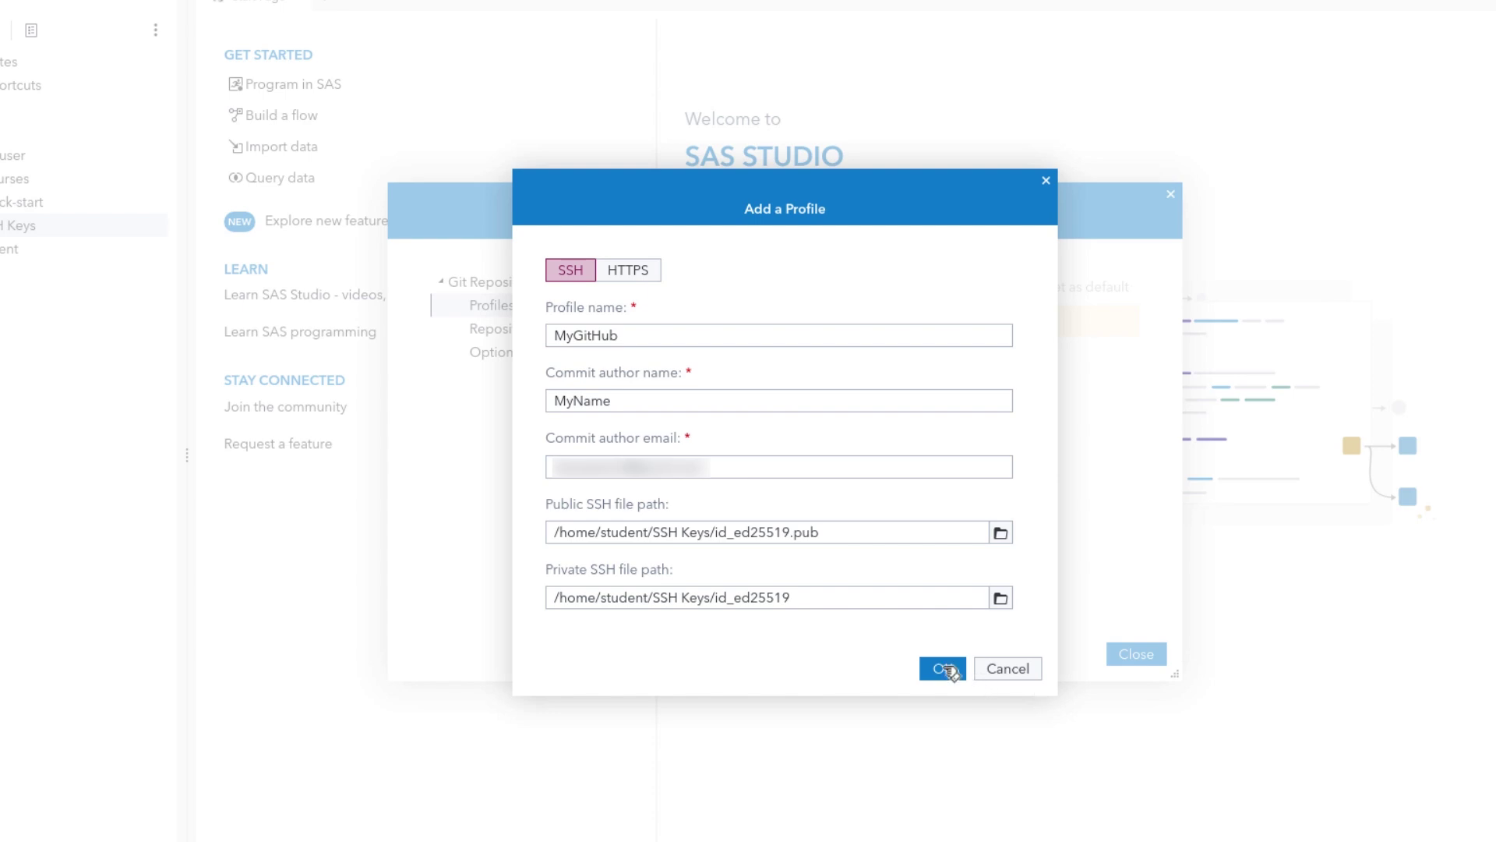
left_click(945, 669)
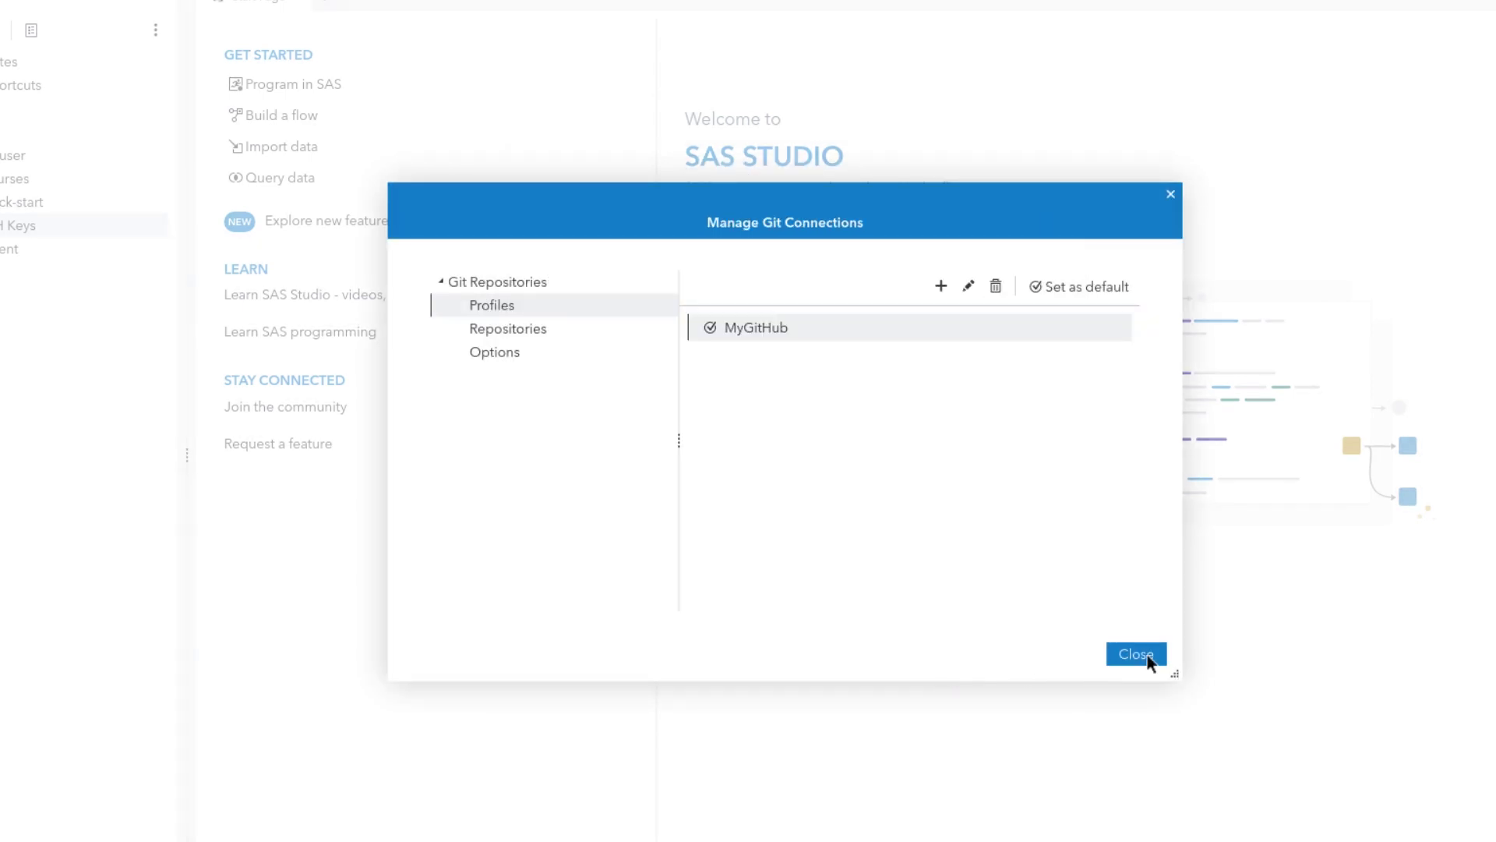
left_click(1149, 660)
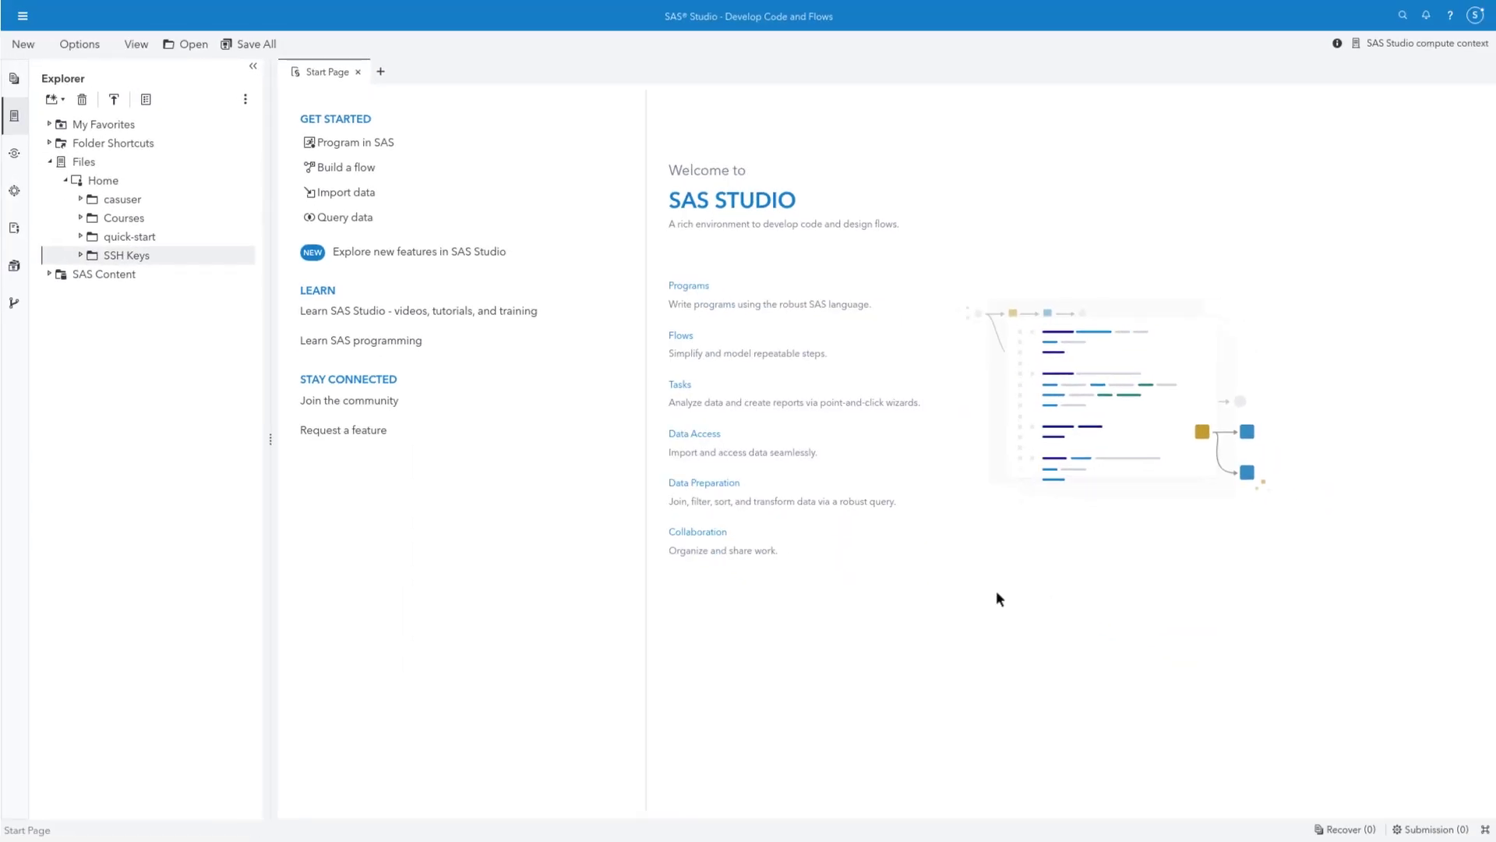
Show SAS Studio's Git Repositories panel
left_click(16, 303)
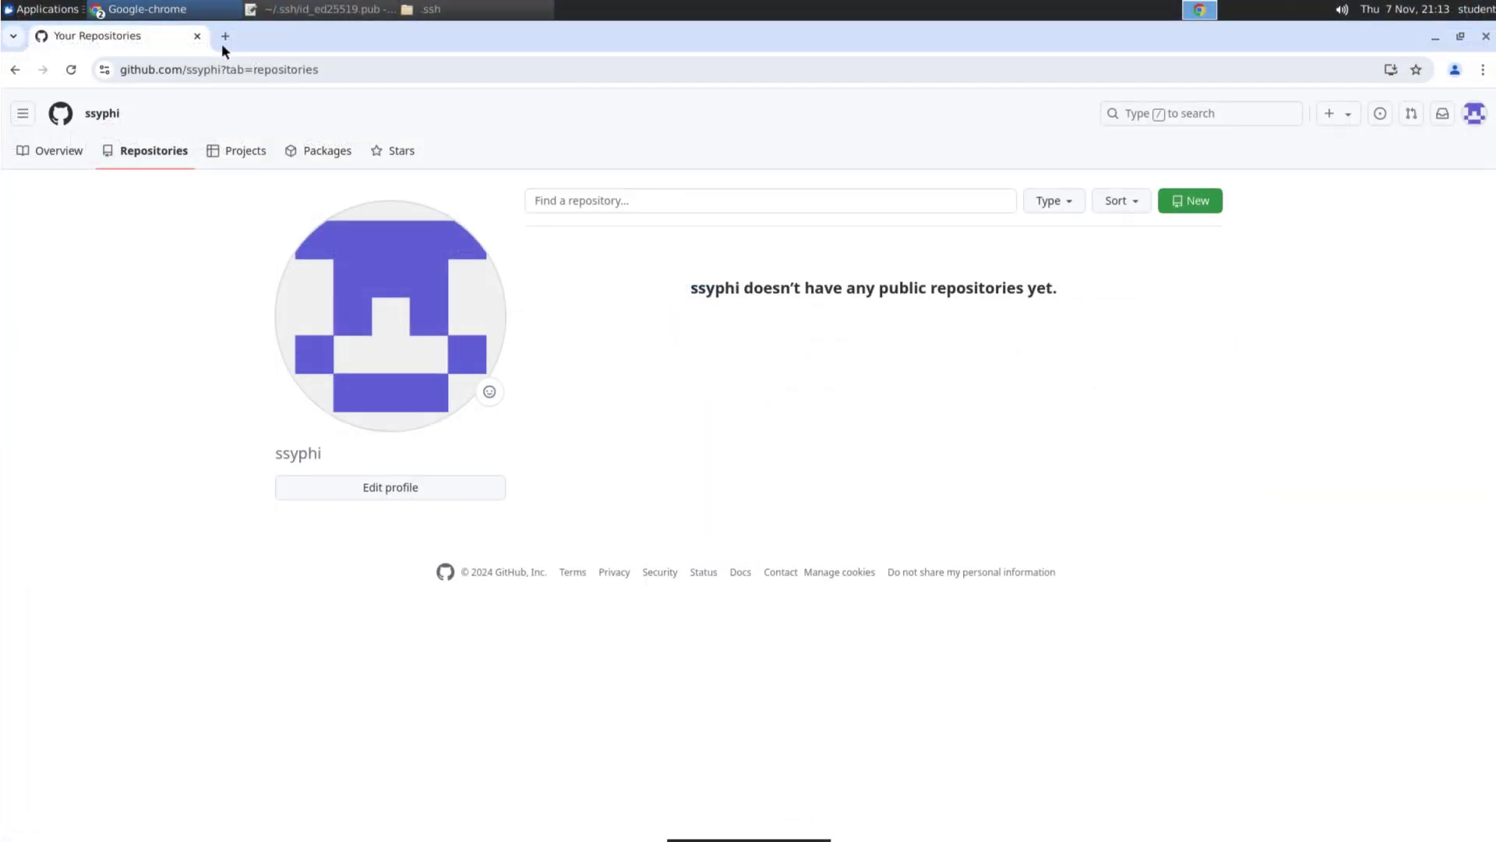
Fork the sassoftware/sas-viya-quick-start repository into your own GitHub account
left_click(225, 36)
type("github.com/sassoftware/sas-viya-quick-start")
key("Return")
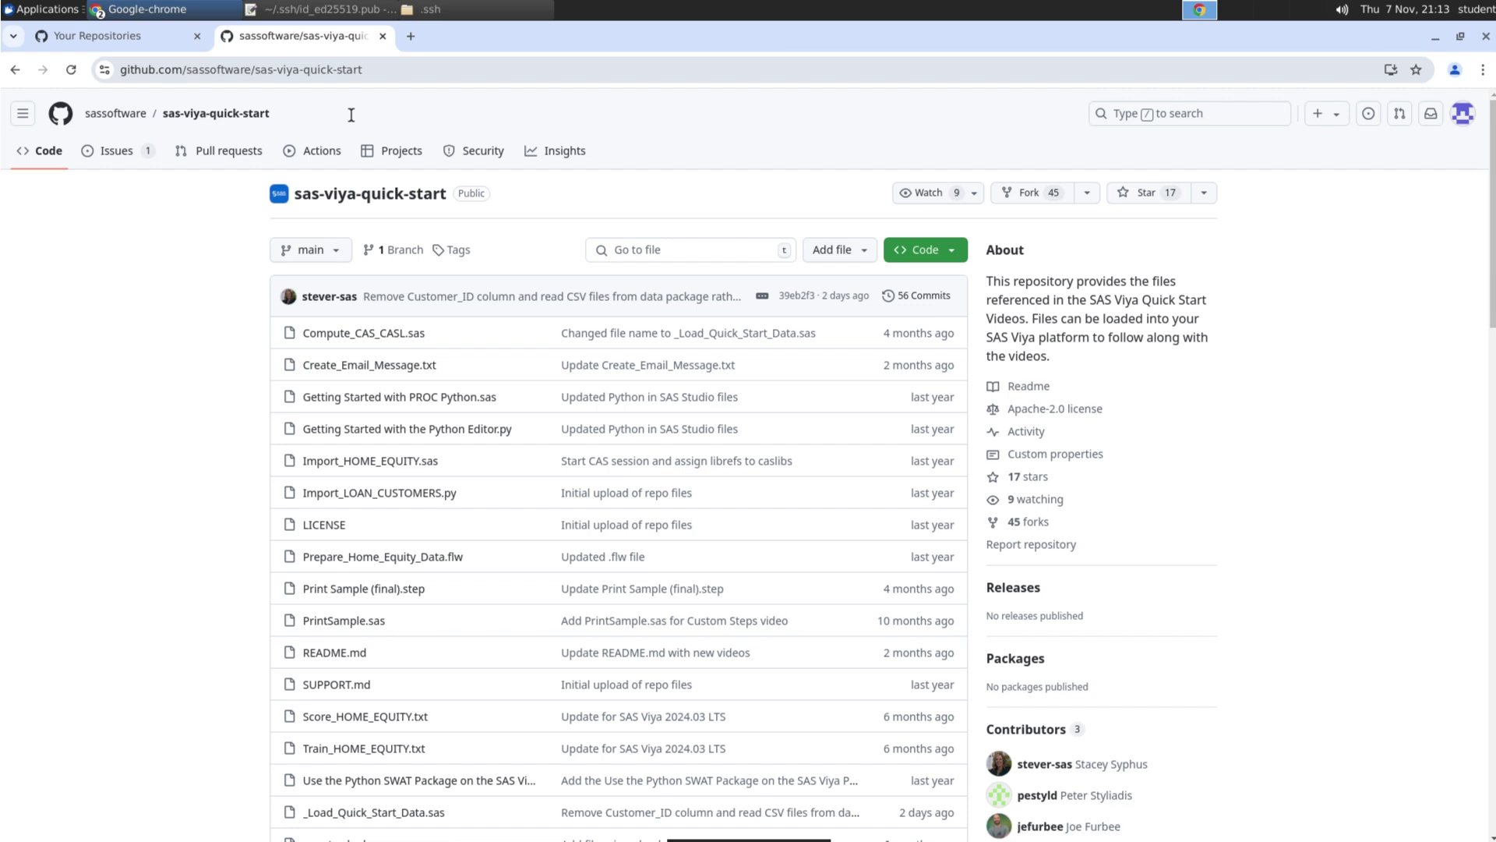
left_click(1086, 194)
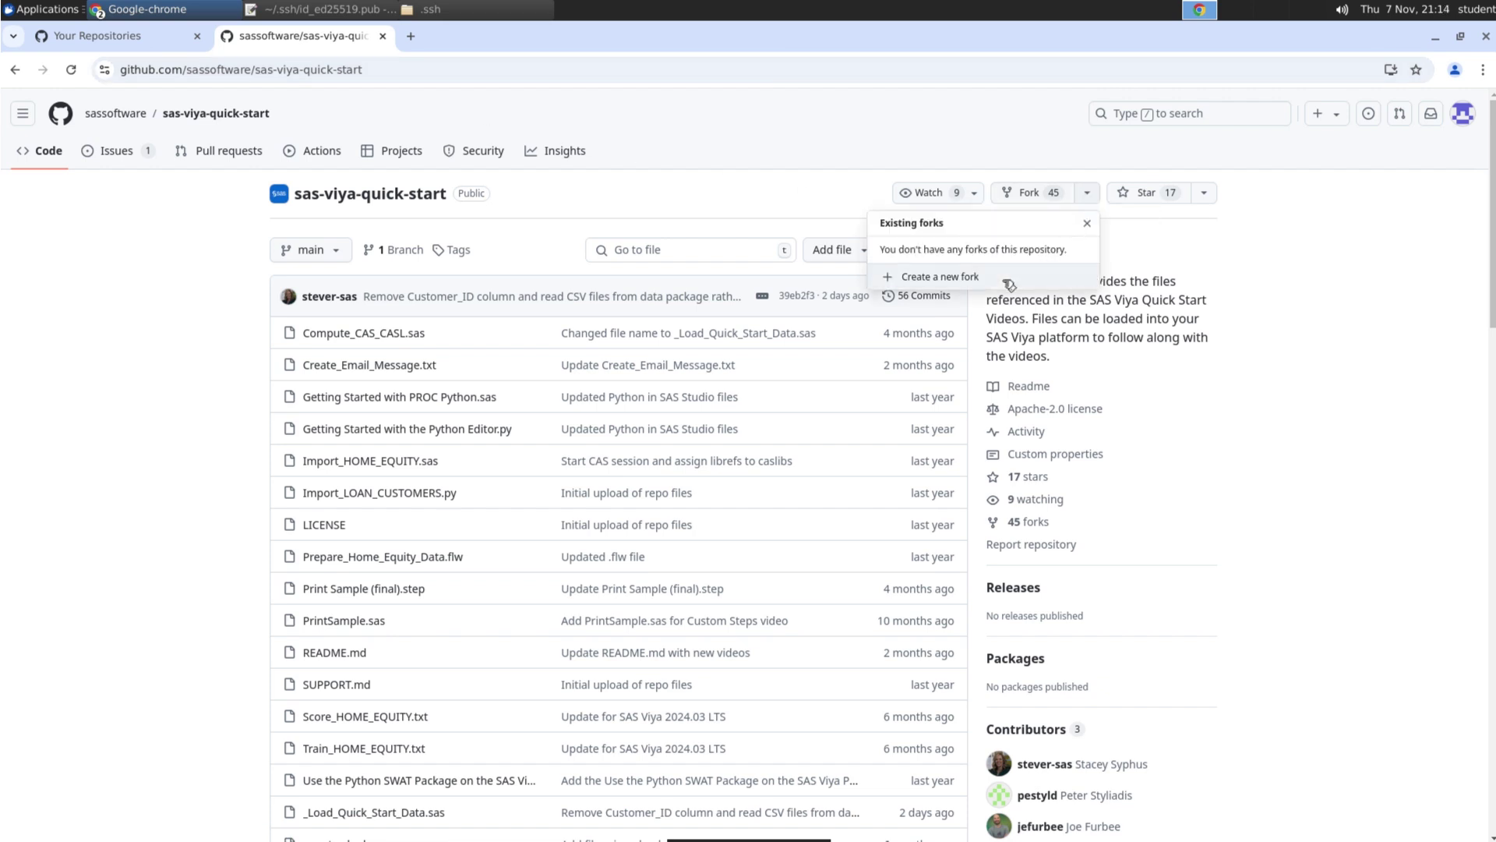
left_click(1008, 279)
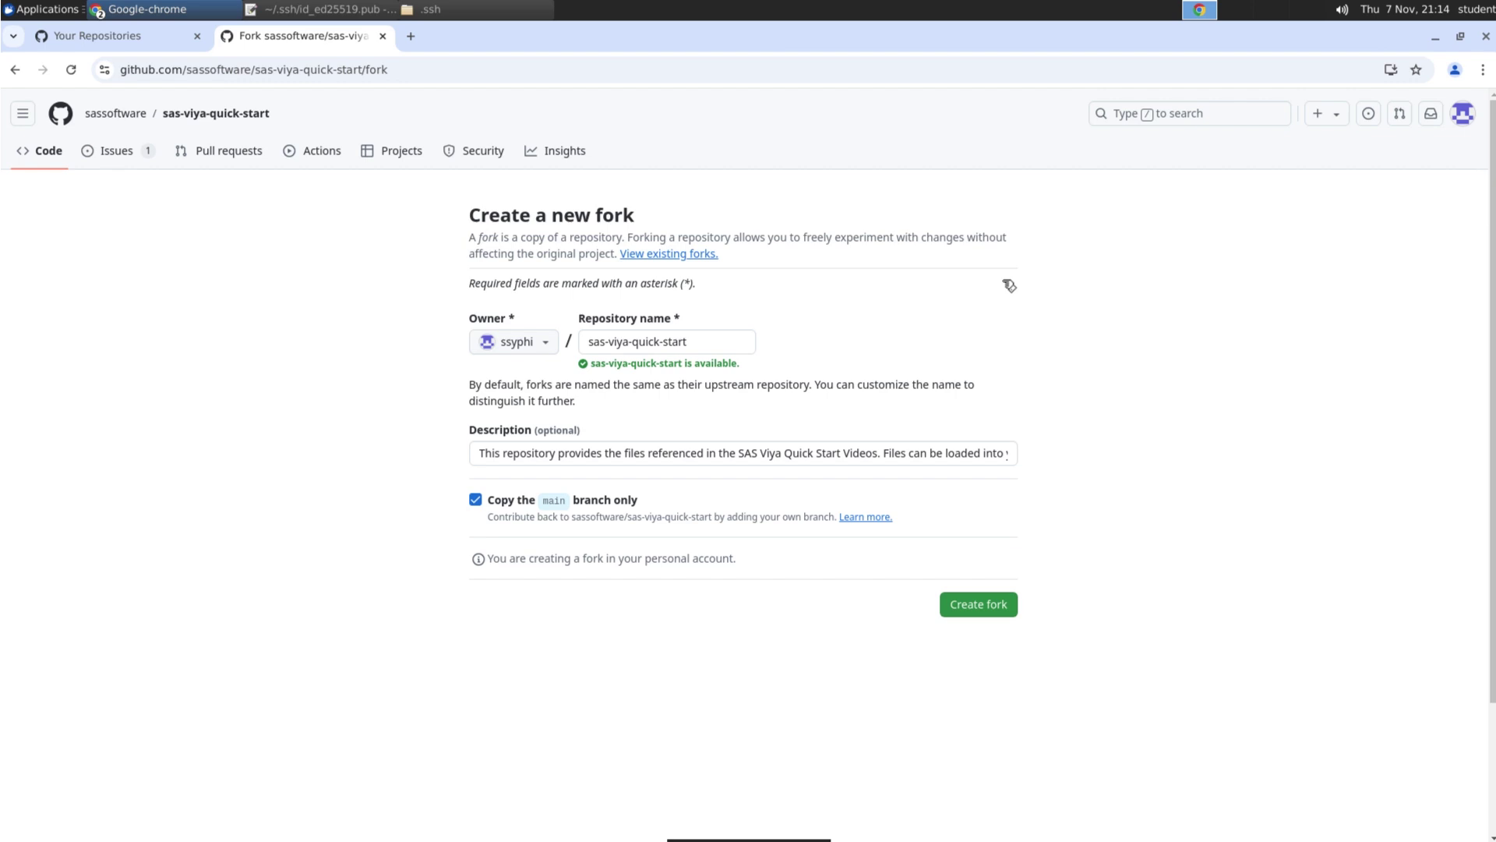
left_click(964, 606)
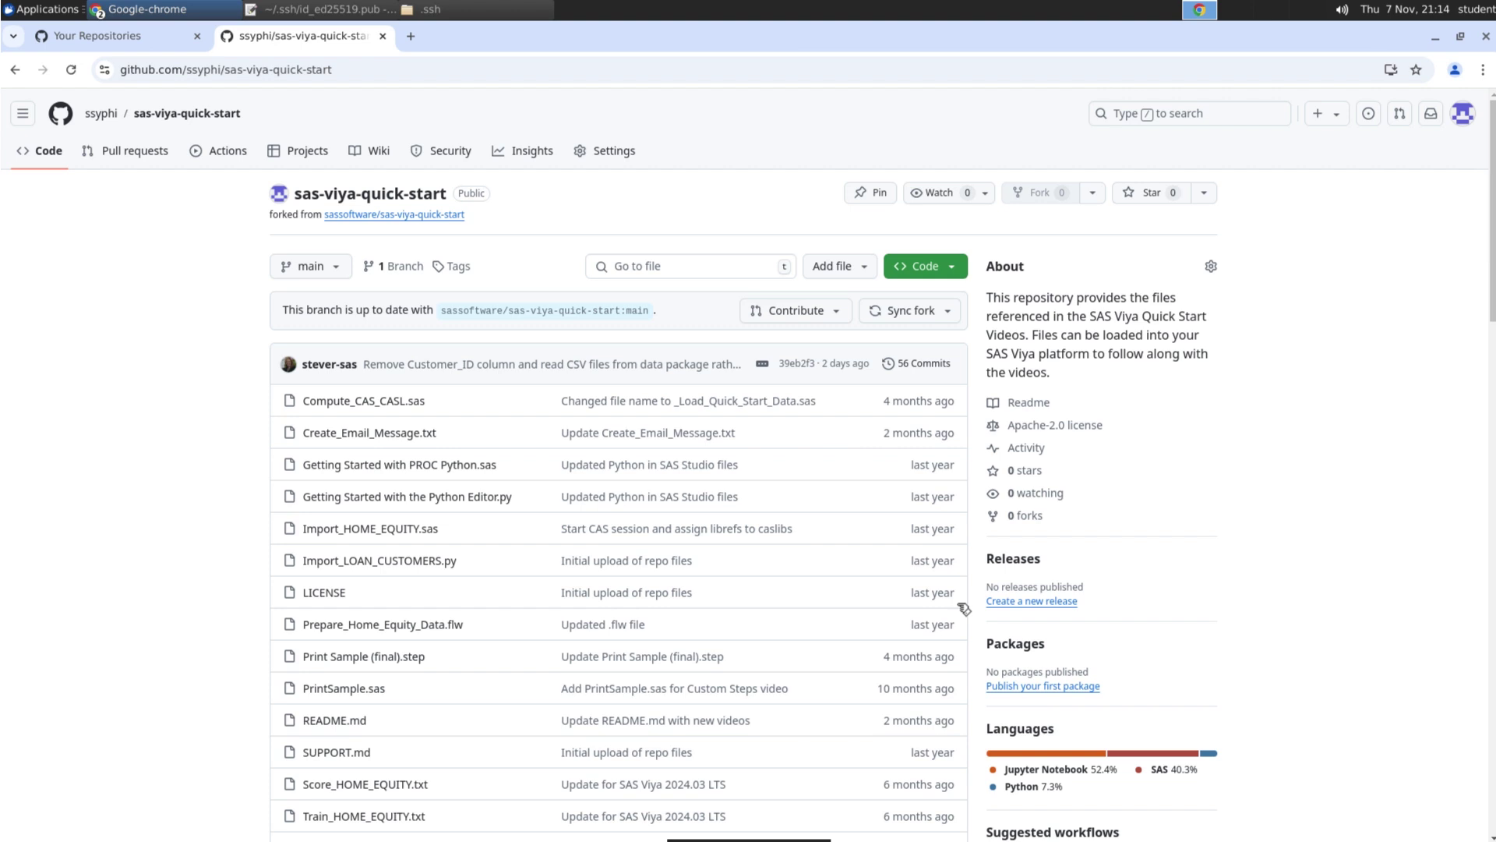
Copy the fork's SSH clone address from the Code menu
left_click(946, 271)
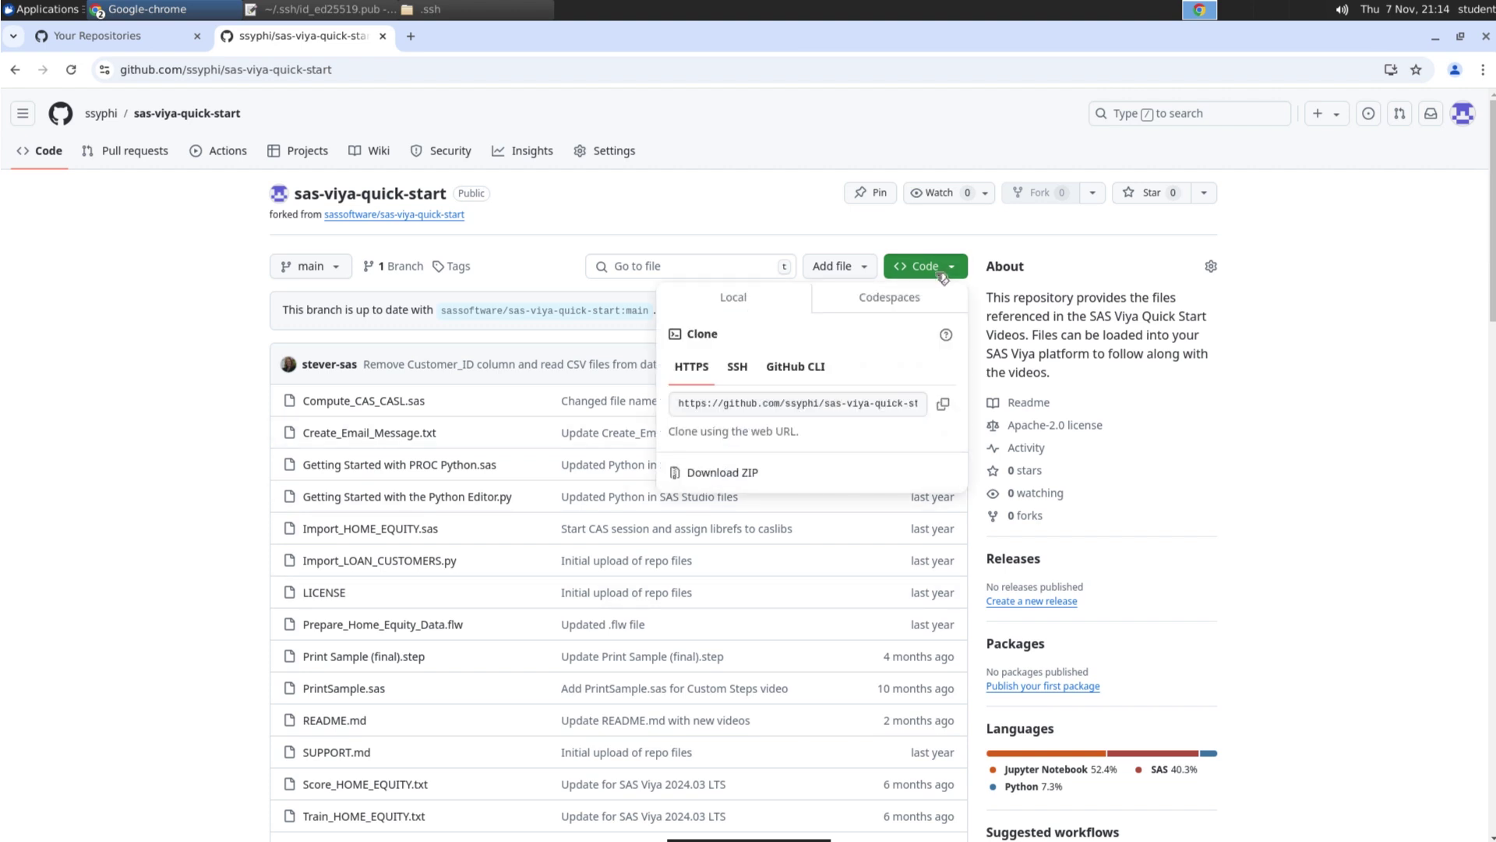
left_click(750, 371)
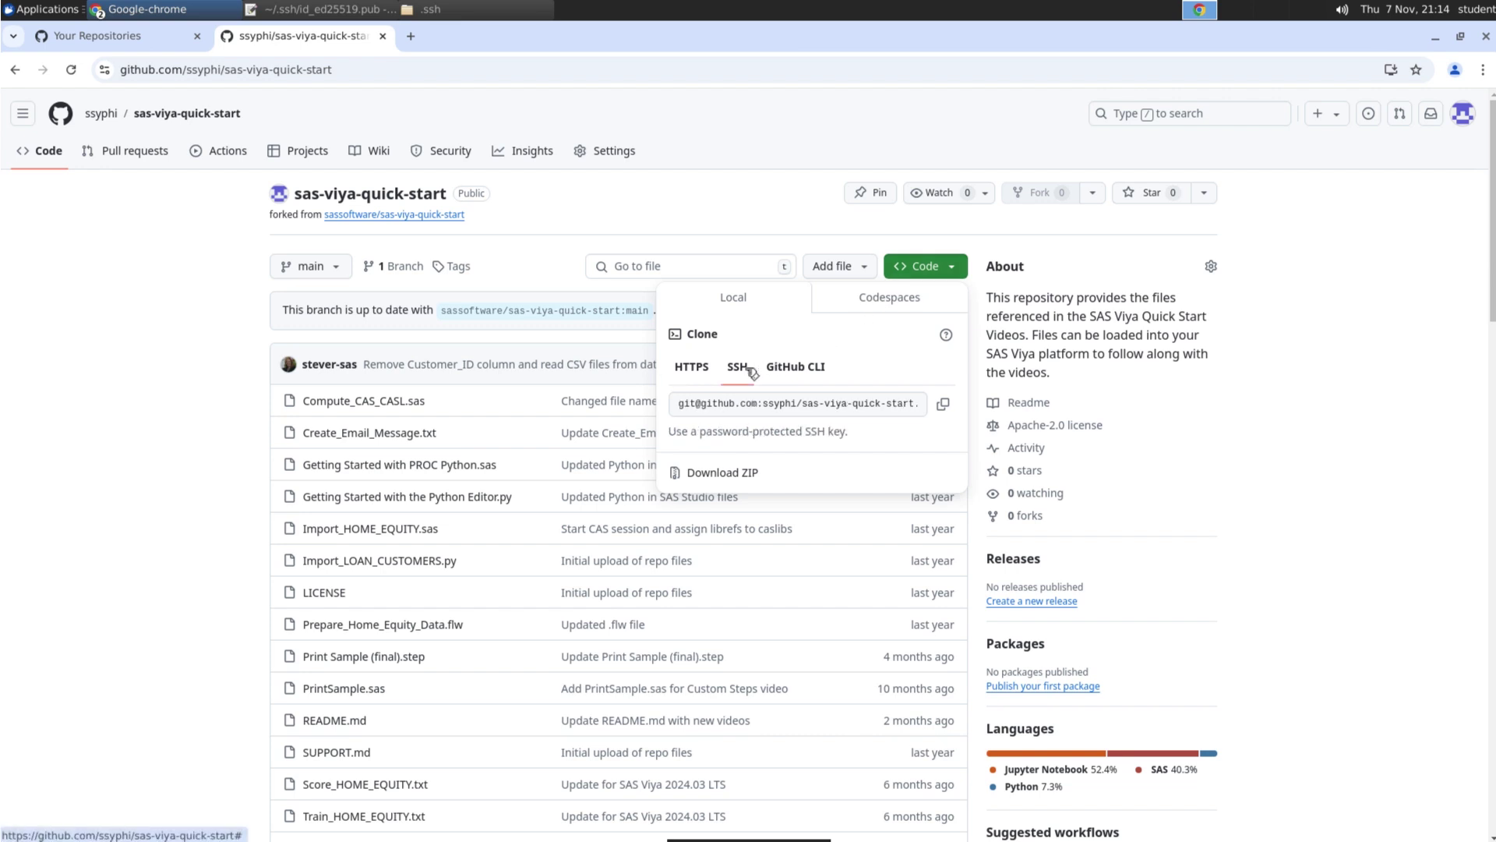
left_click(944, 405)
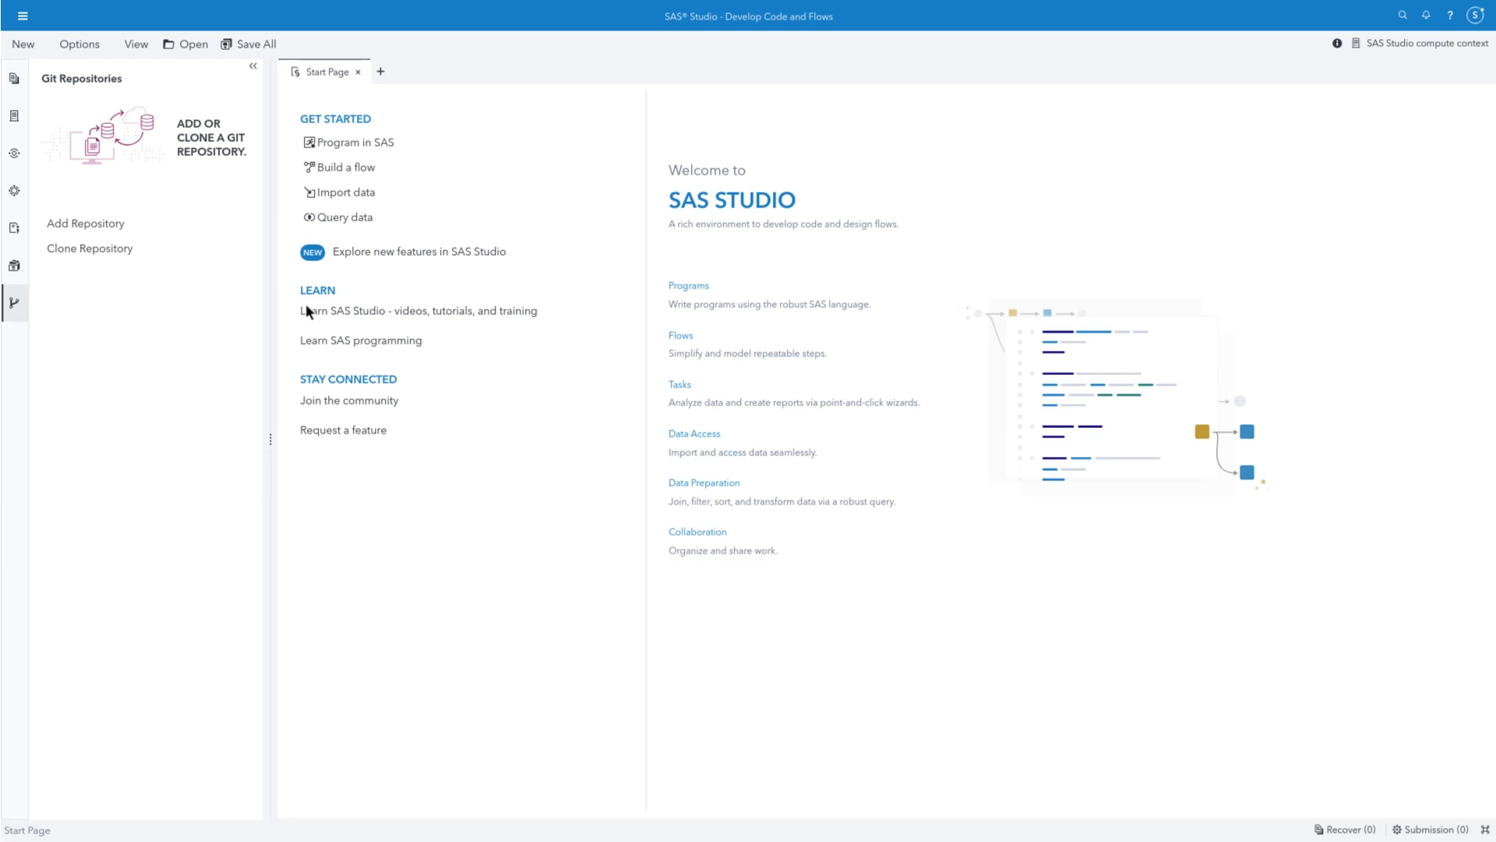
Start cloning the forked sas-viya-quick-start repository from its pasted SSH URL
left_click(15, 304)
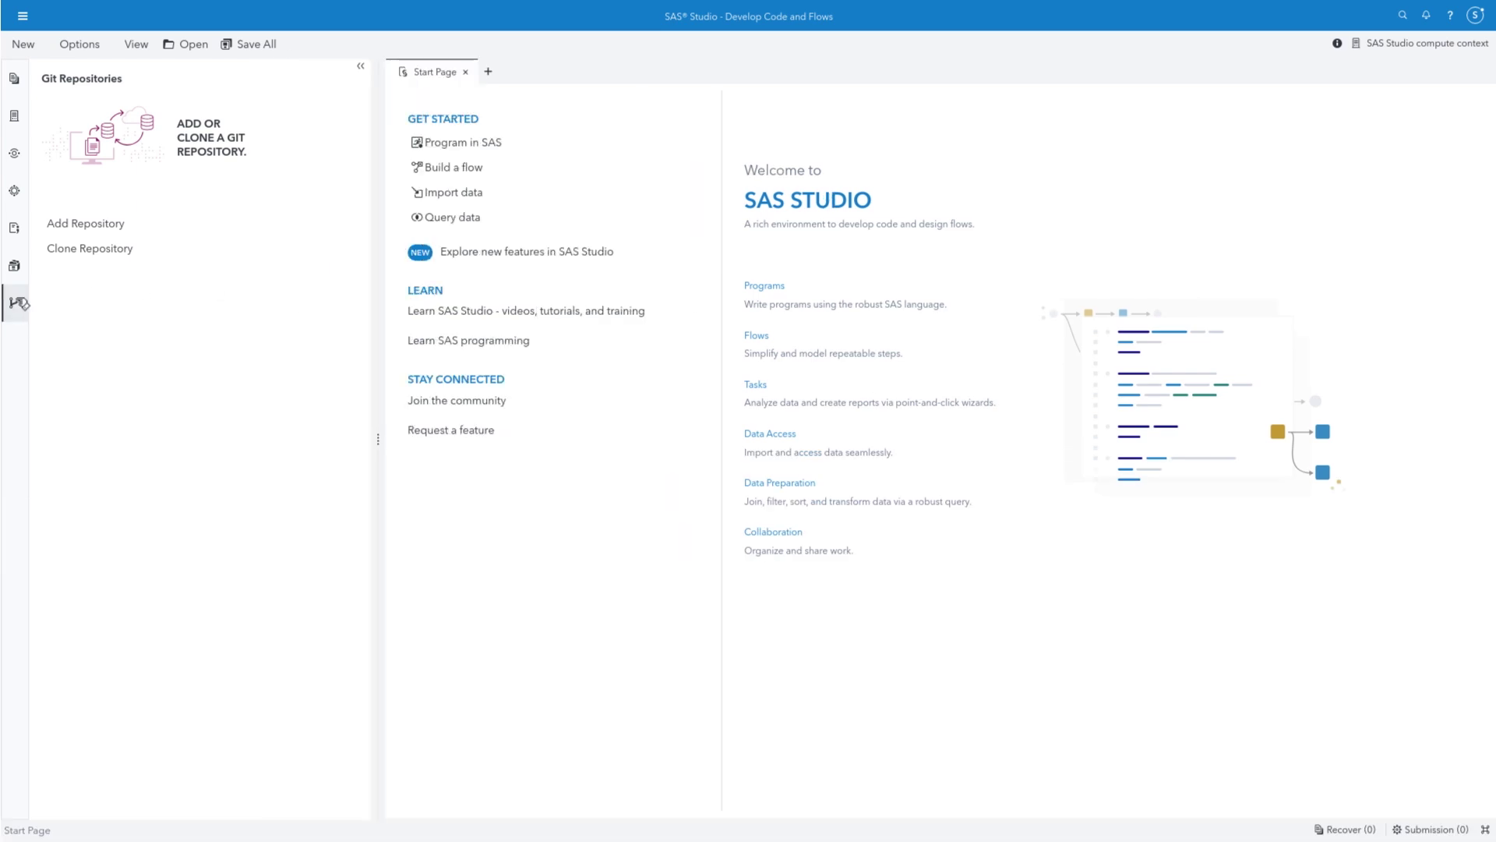
left_click(119, 249)
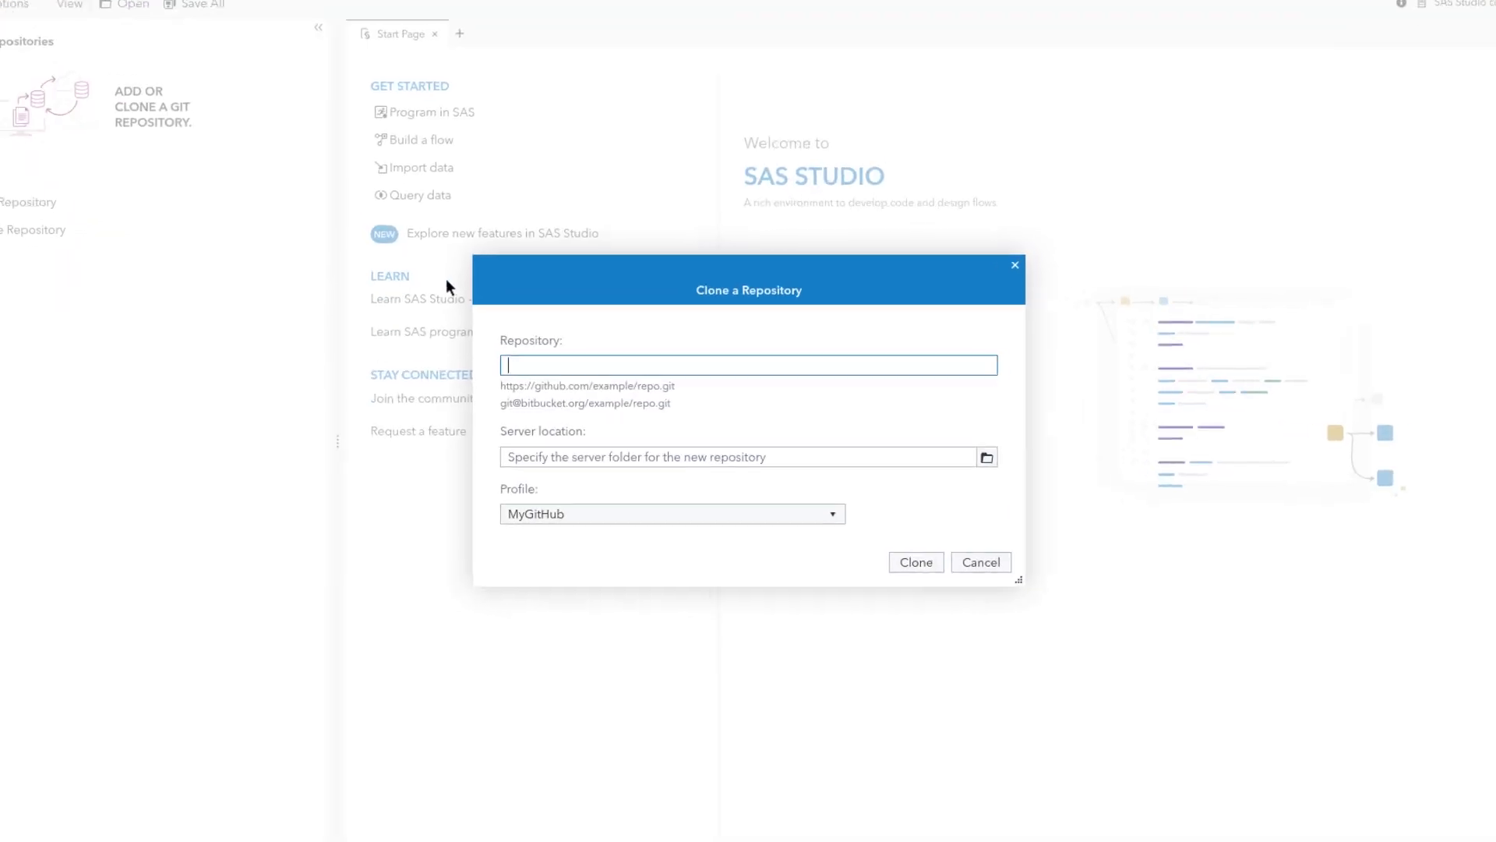
key("ctrl+v")
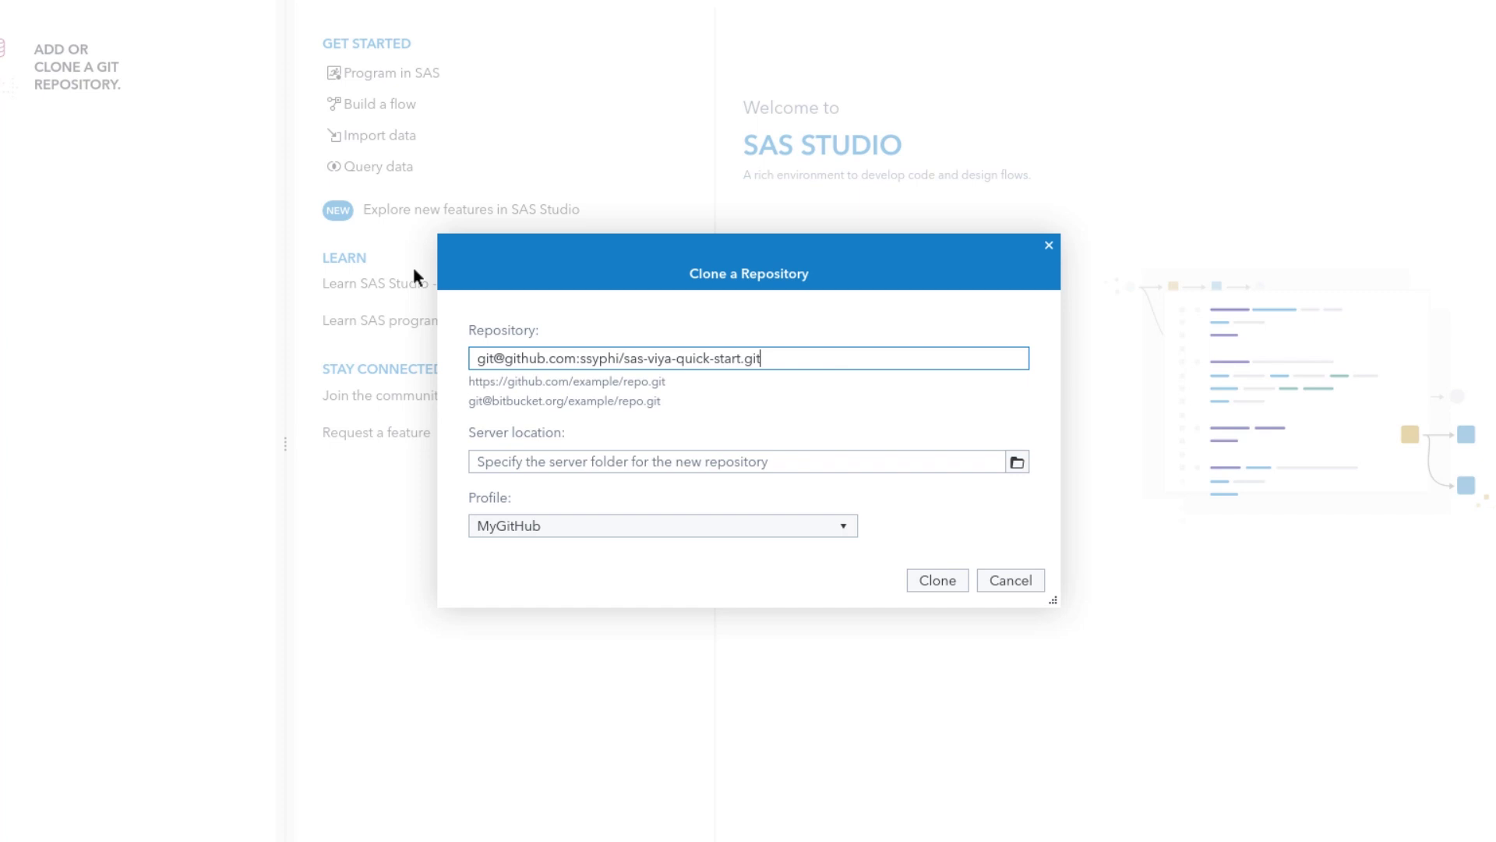
Create a quick-start-git folder under Home as the server location and clone into it
left_click(1017, 464)
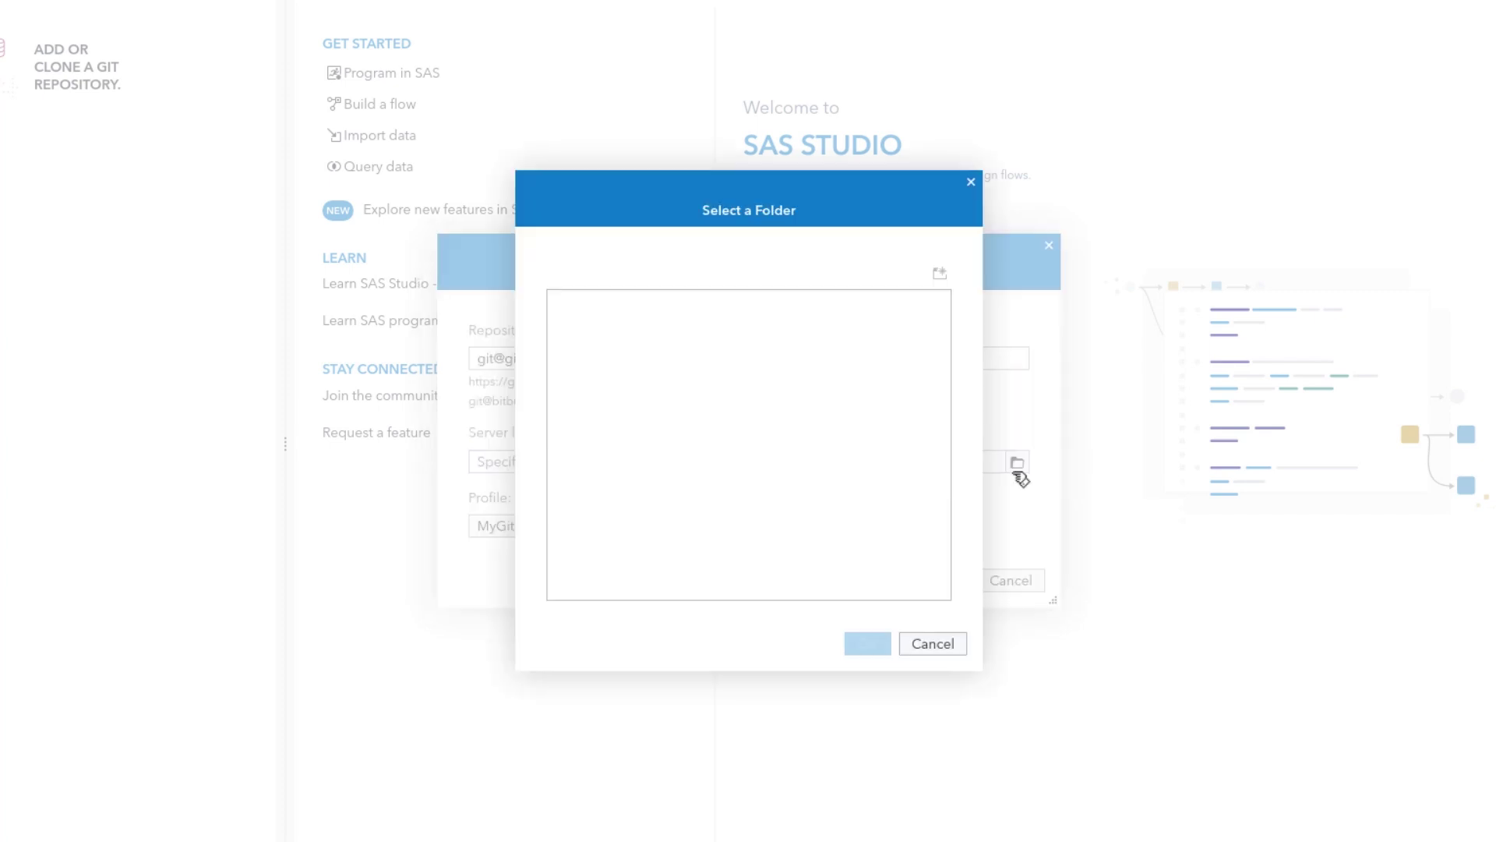
left_click(630, 355)
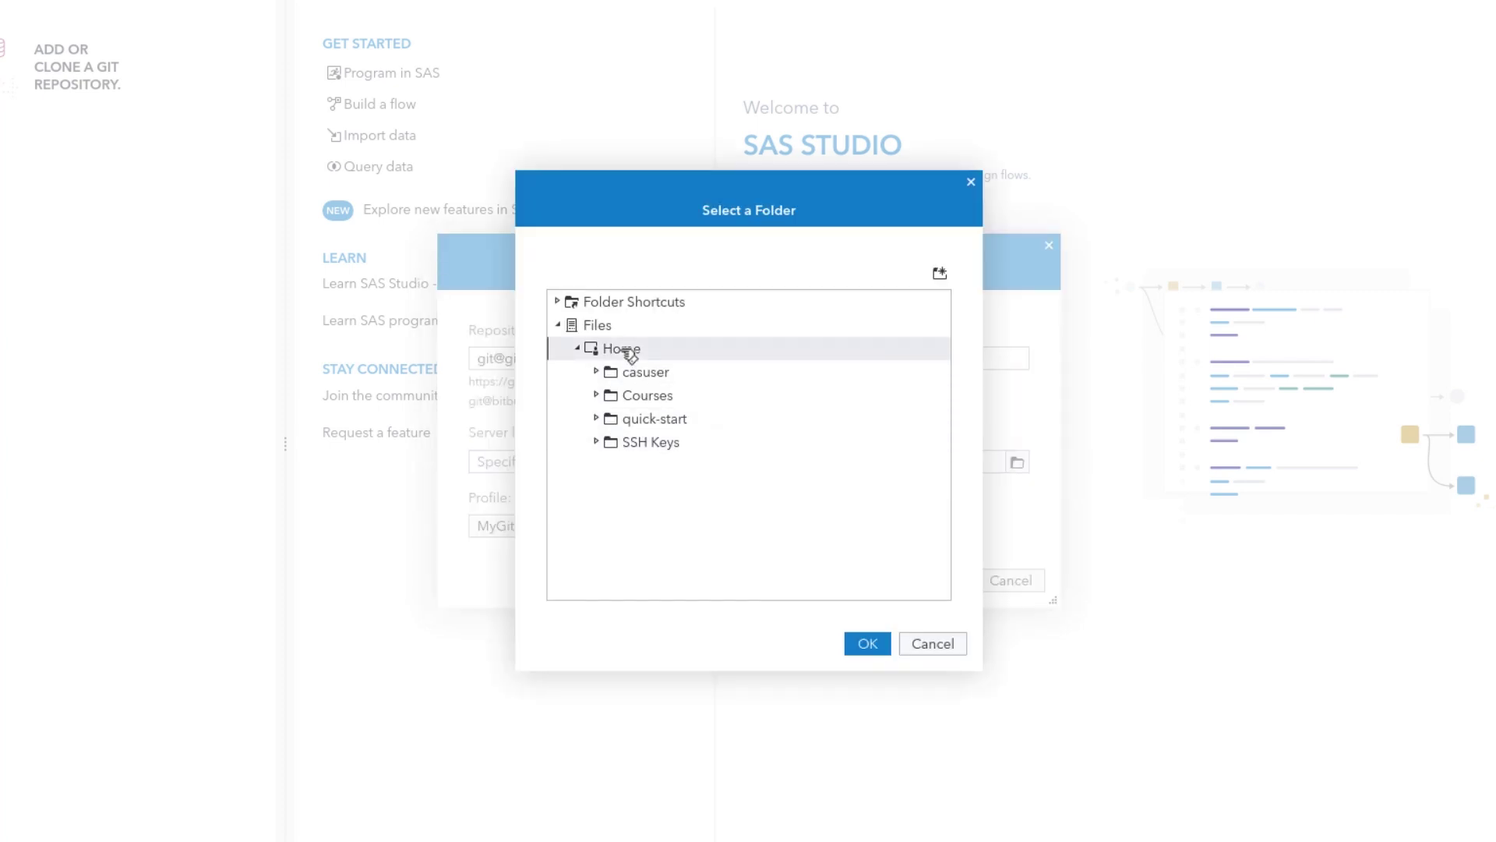
left_click(943, 274)
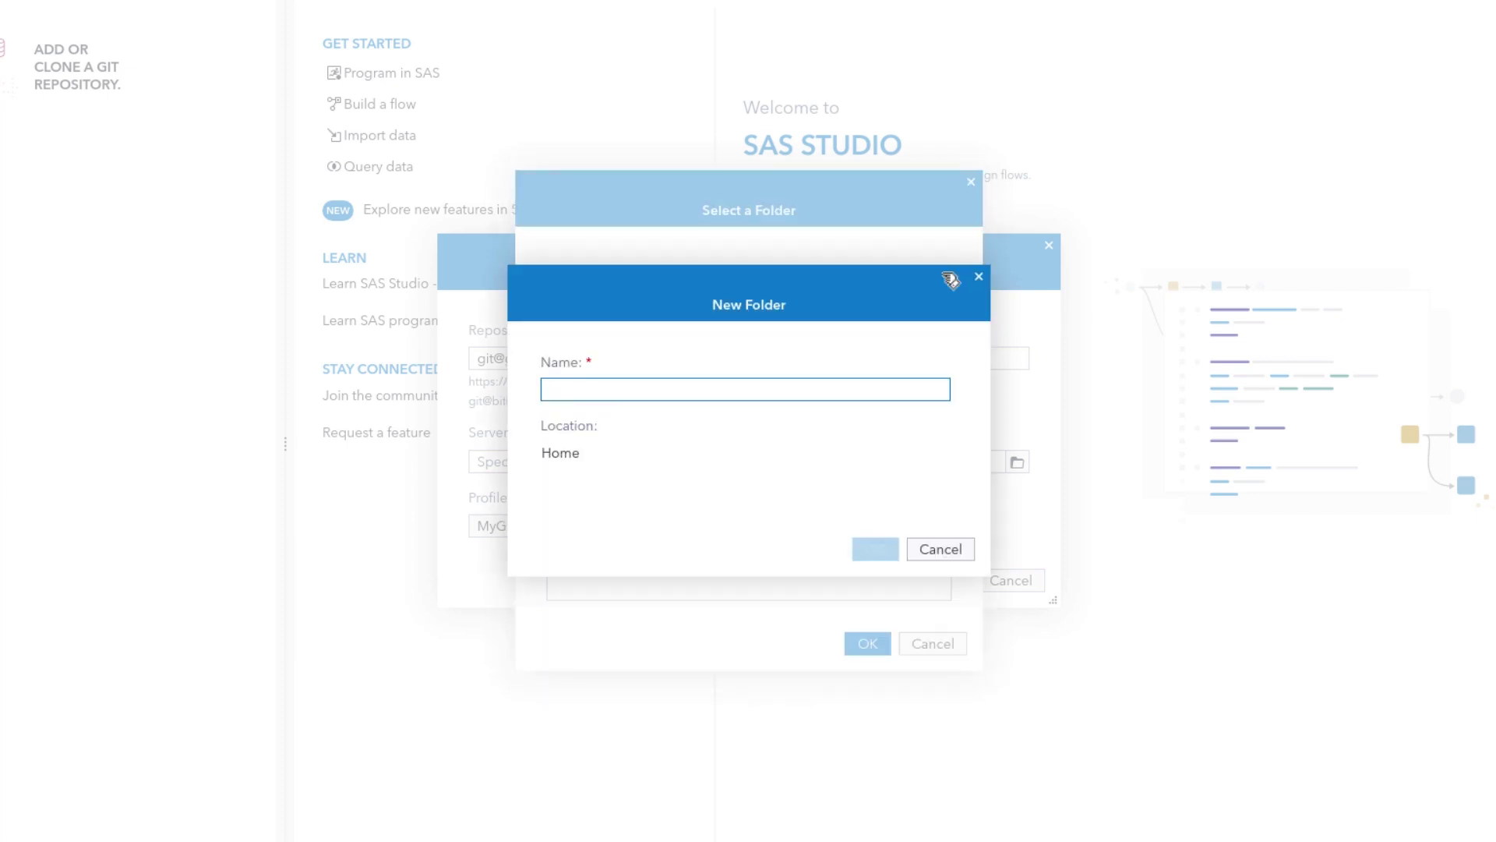
type("quick")
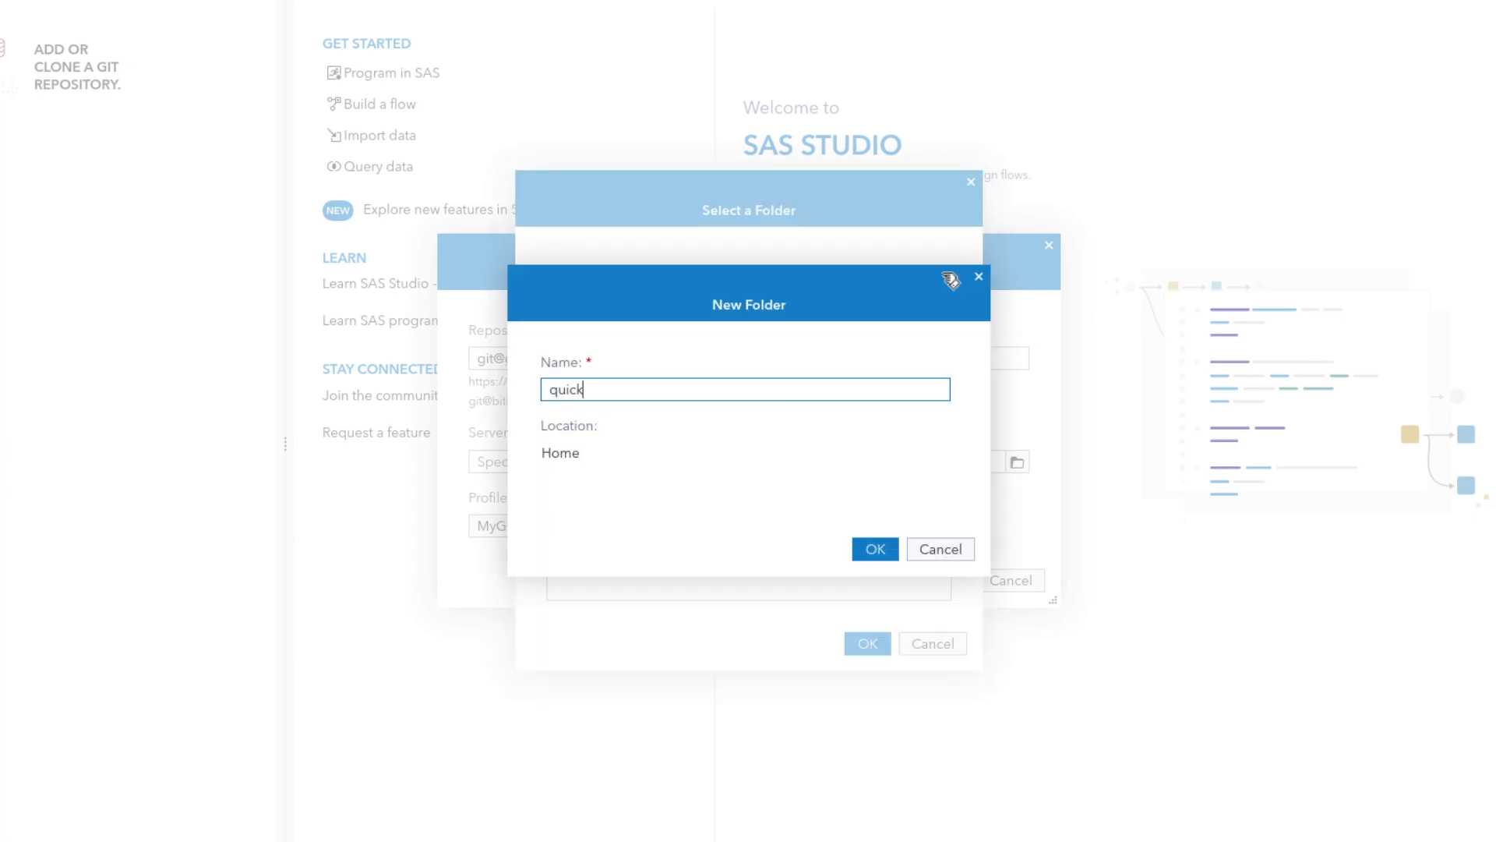
type("-start-git")
left_click(865, 550)
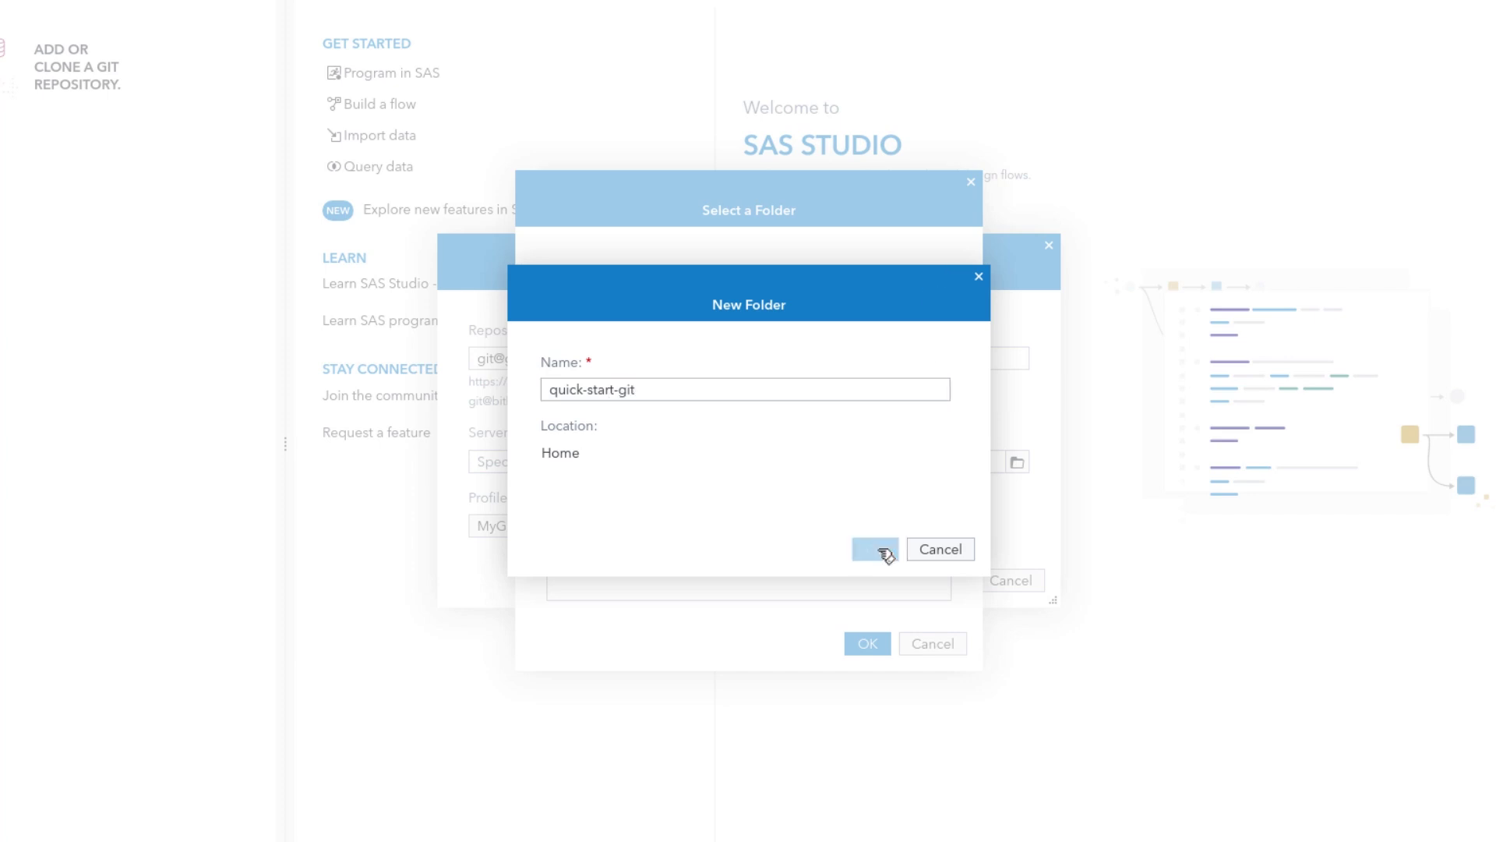
left_click(691, 441)
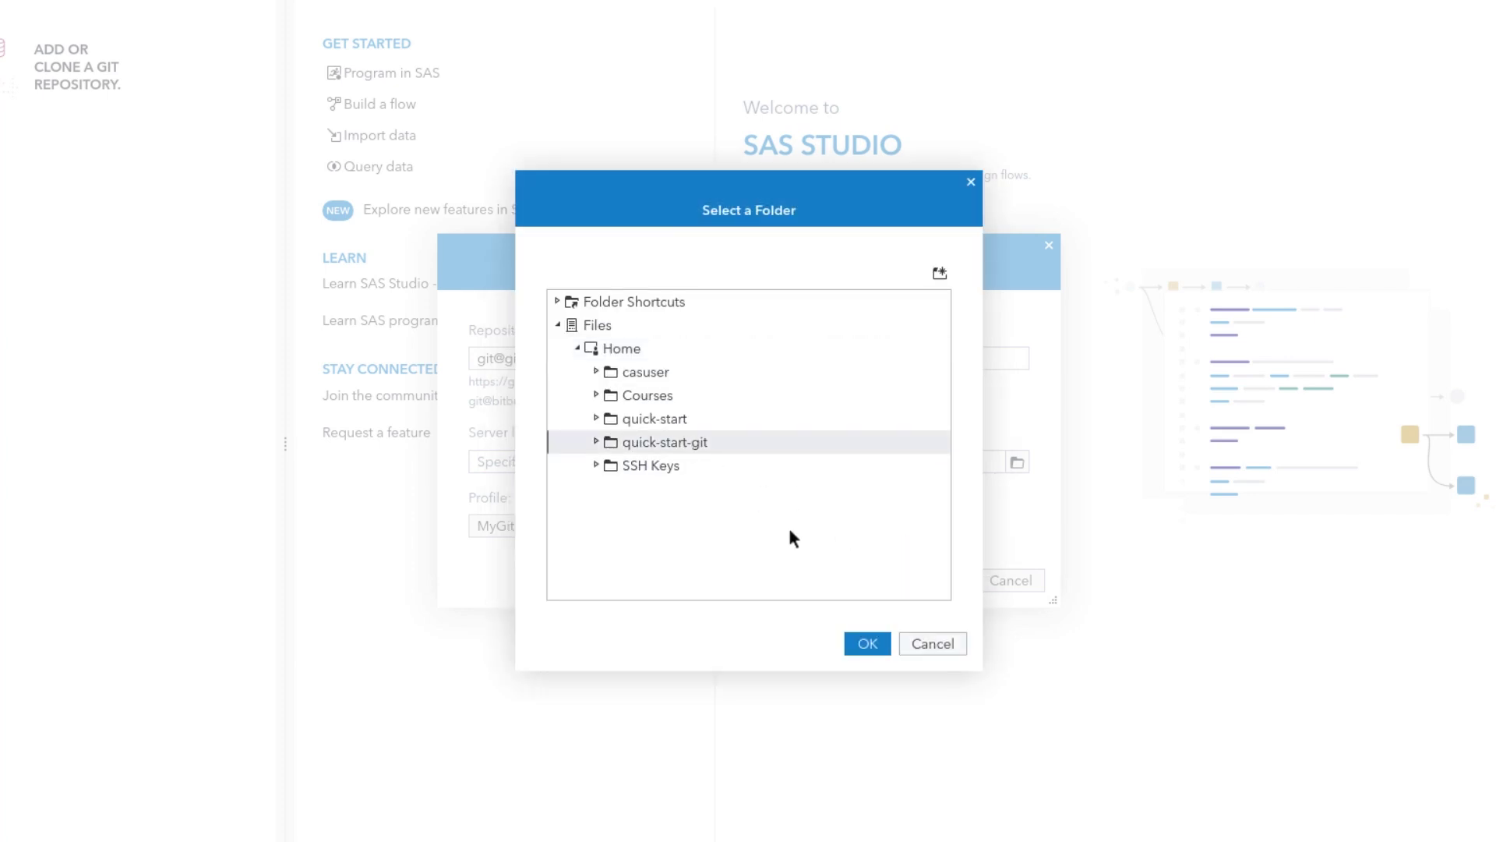
left_click(862, 643)
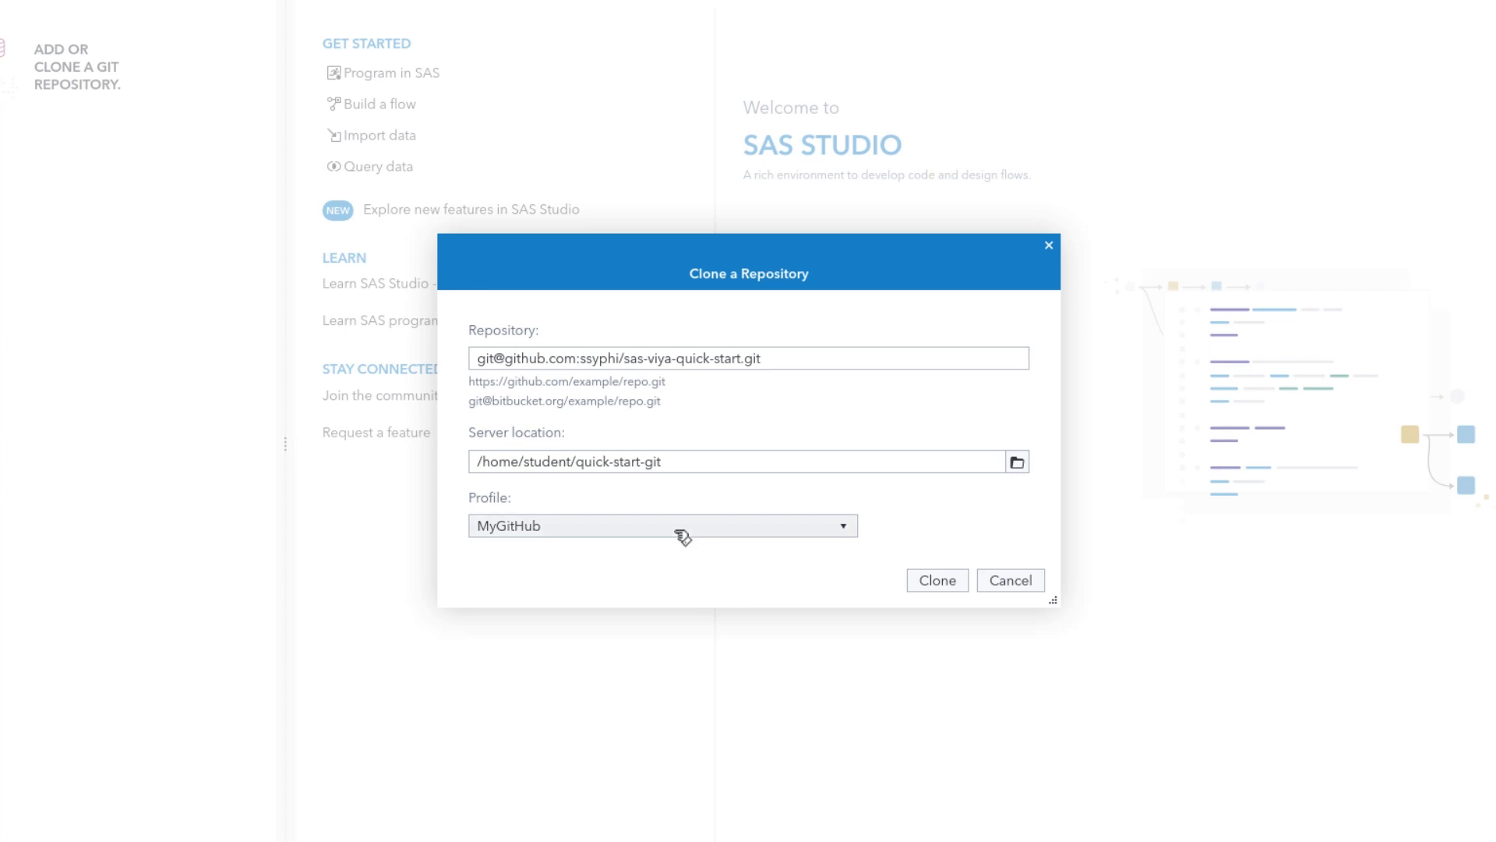
left_click(939, 586)
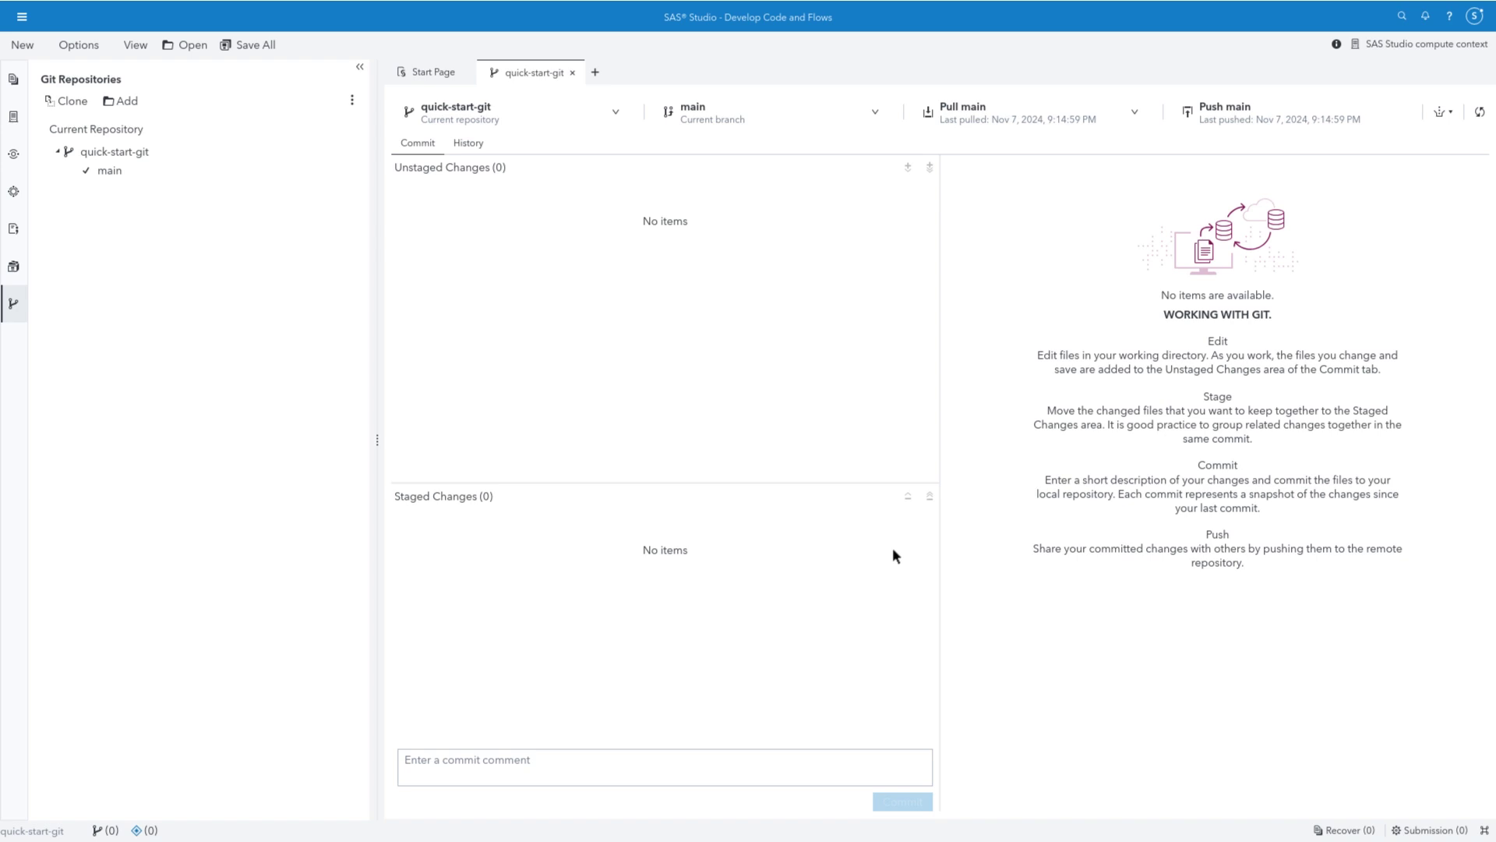
Open PrintSample.sas from Home > quick-start-git in the code editor, at the line 2 selection setting
left_click(15, 119)
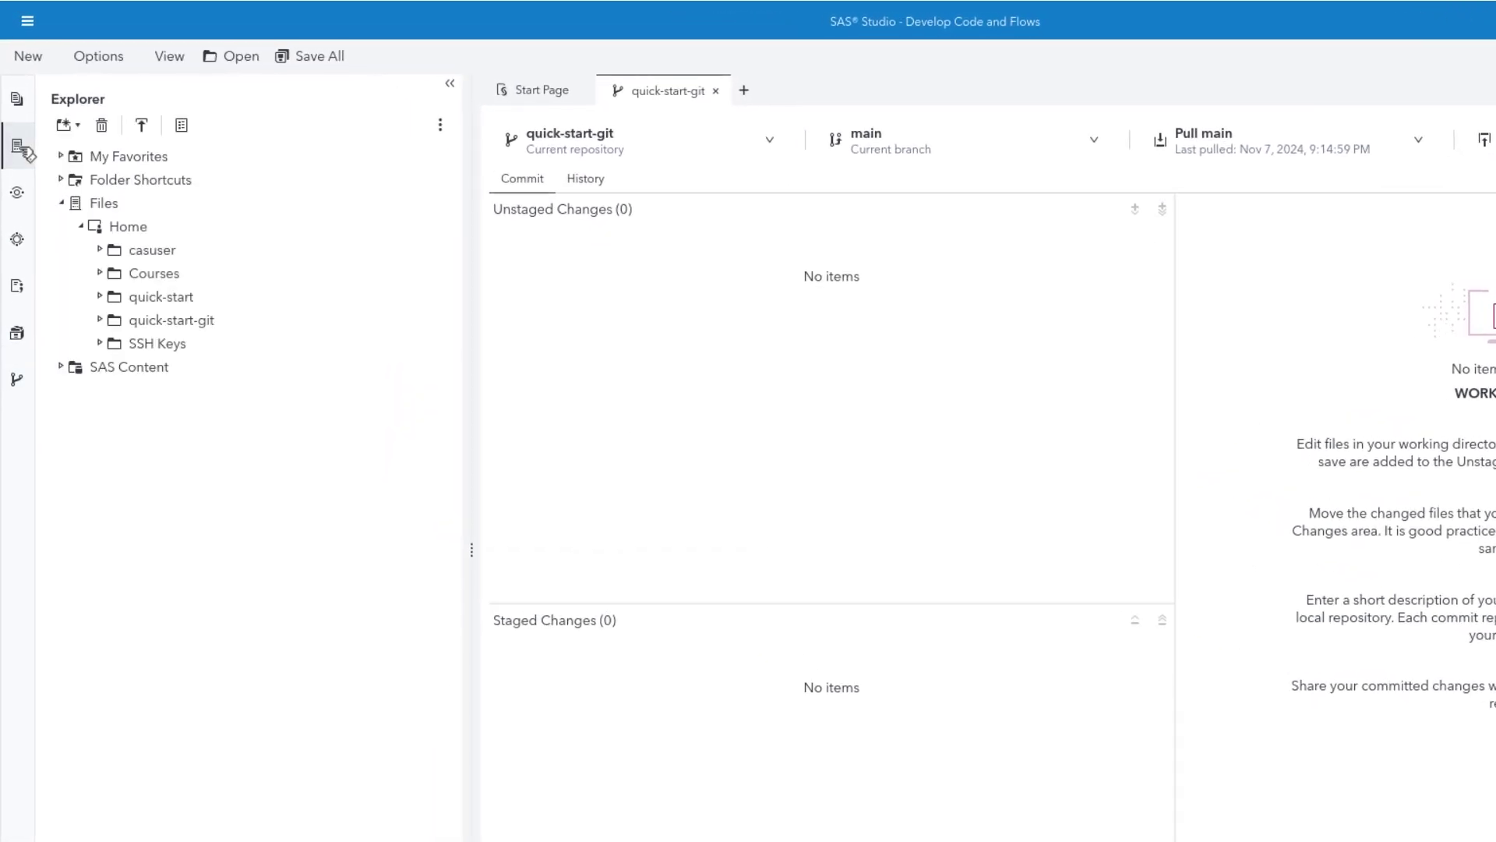
left_click(101, 320)
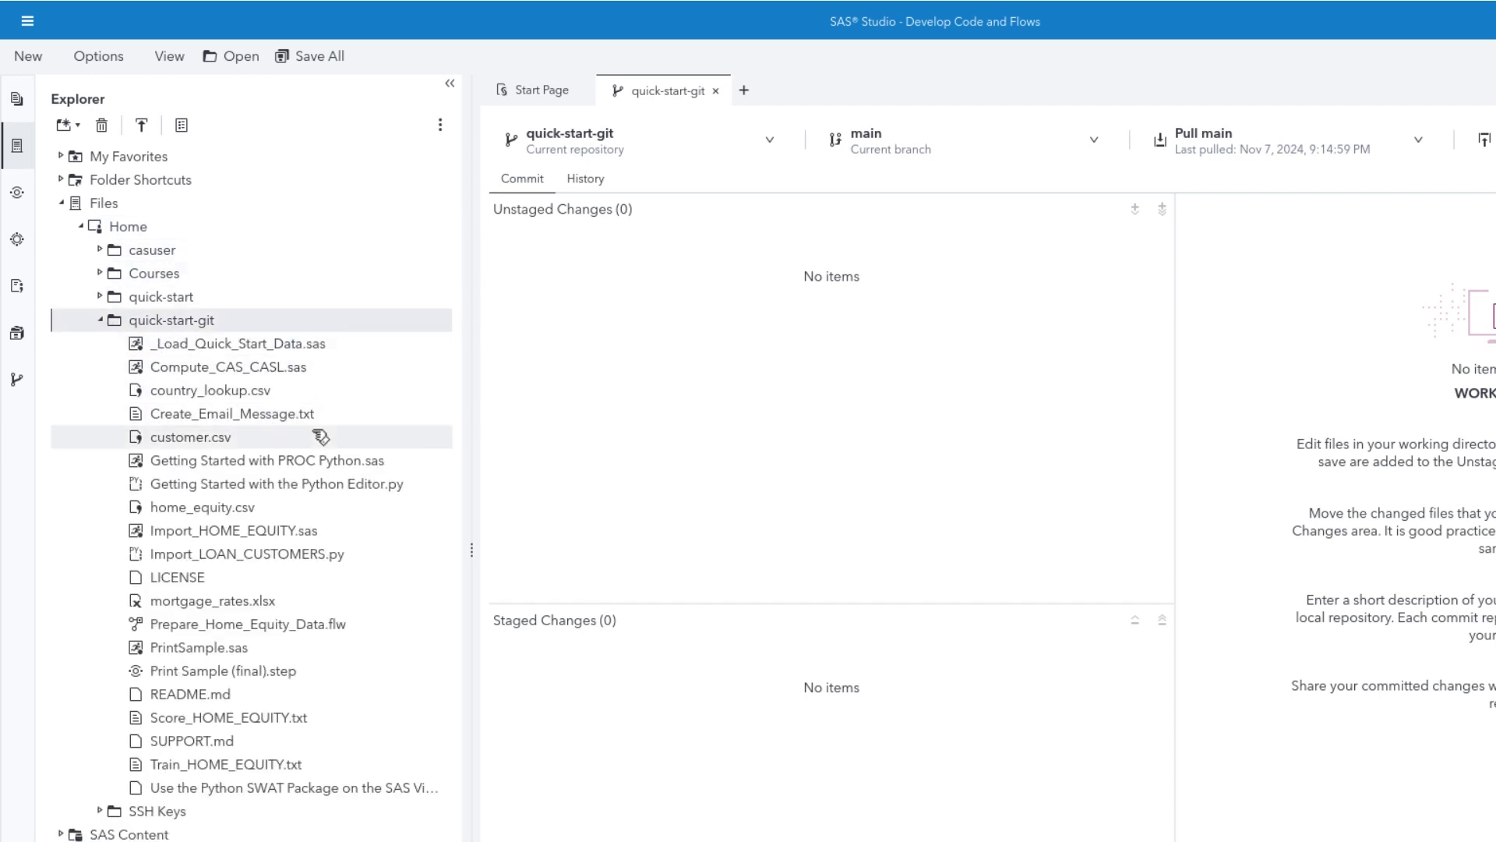
double_click(287, 654)
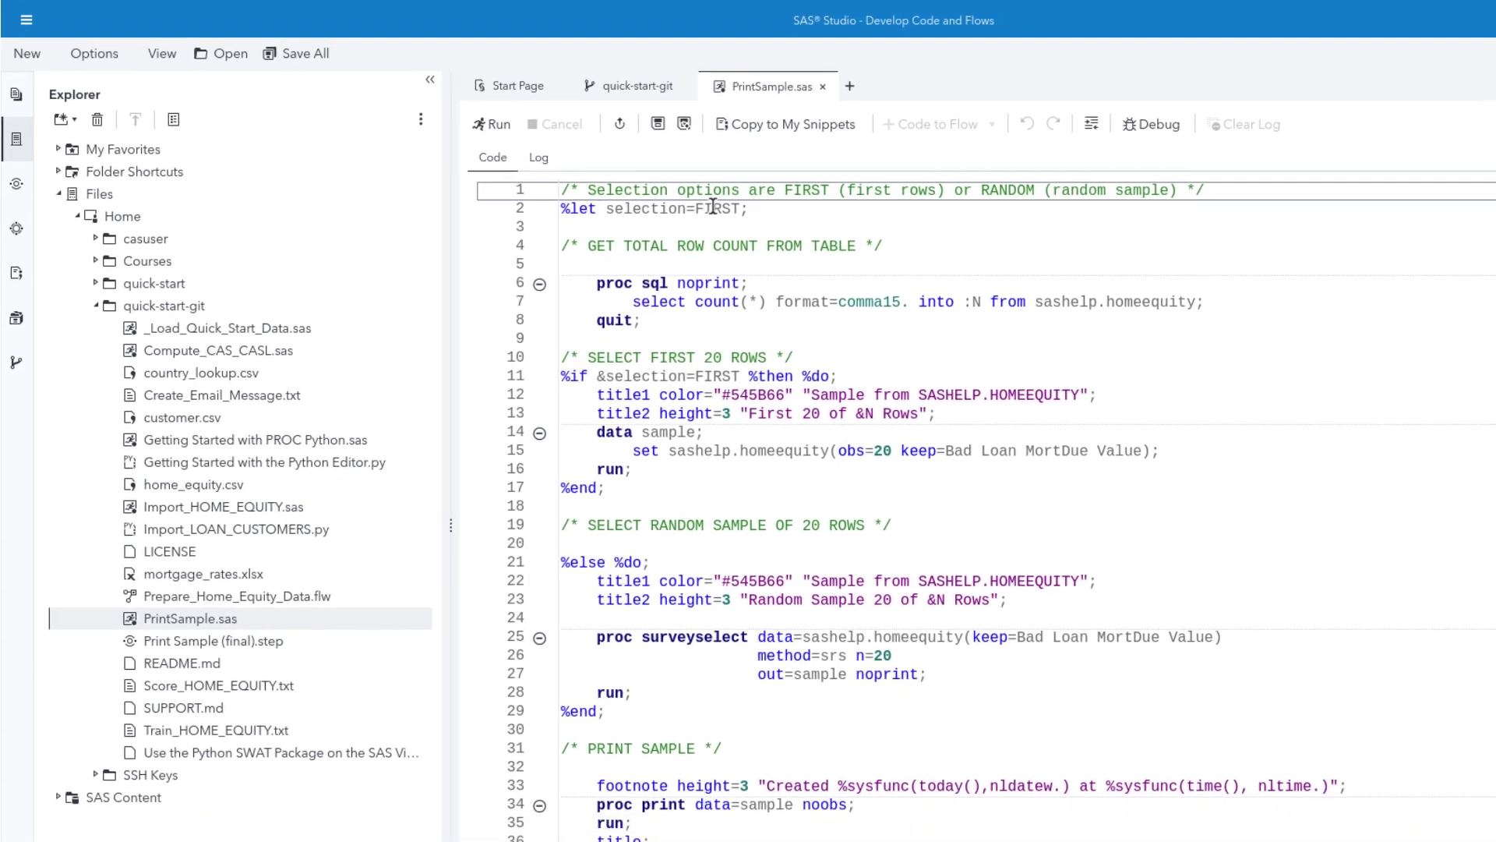
left_click(713, 207)
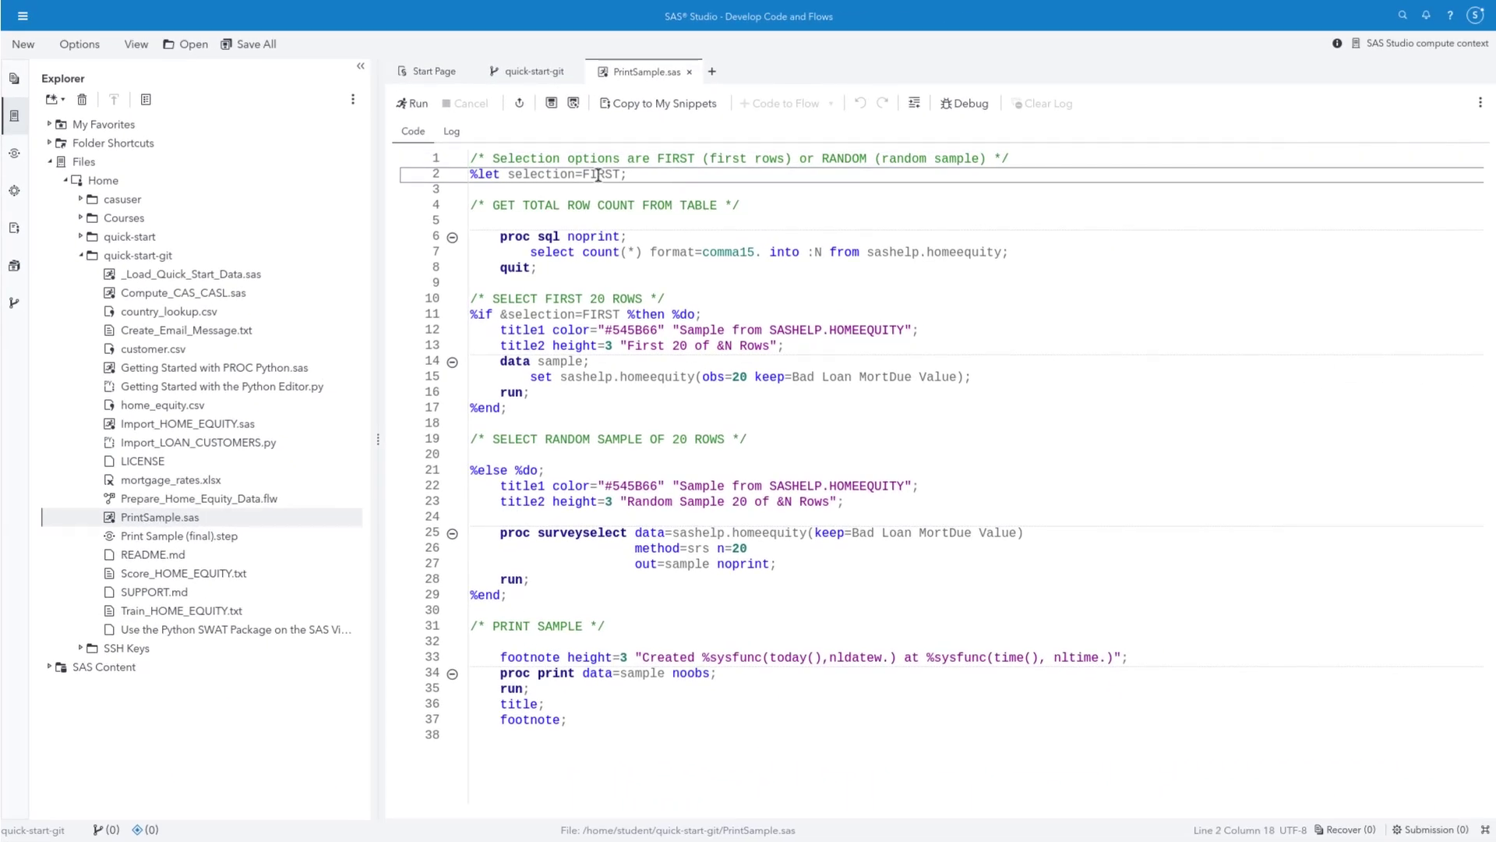
Change line 2's selection from FIRST to RANDOM, run the random 20-row sample, and save
key("ctrl+d")
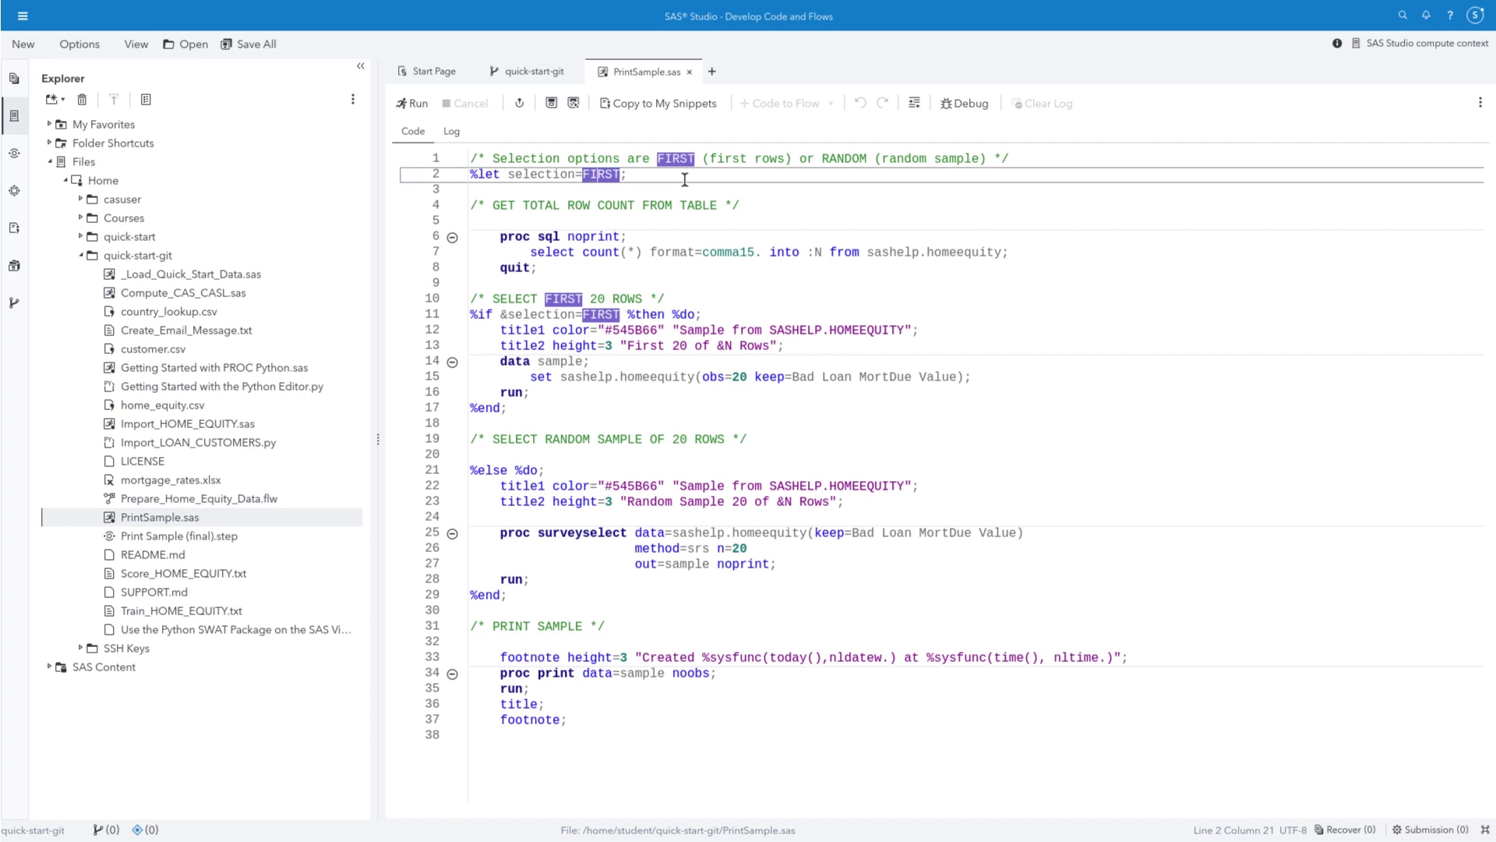
type("RANDOM")
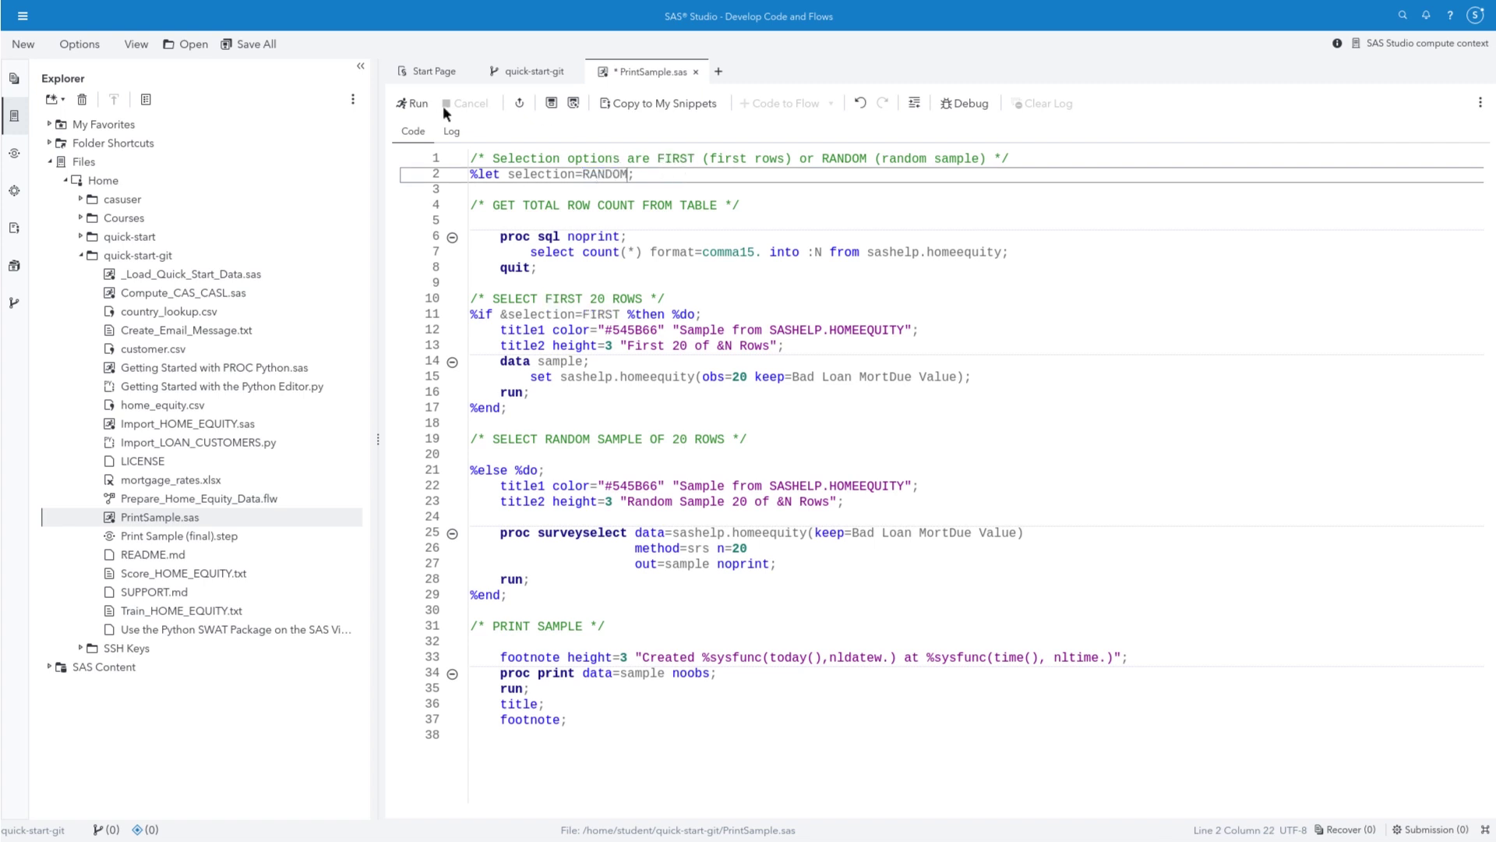
left_click(418, 104)
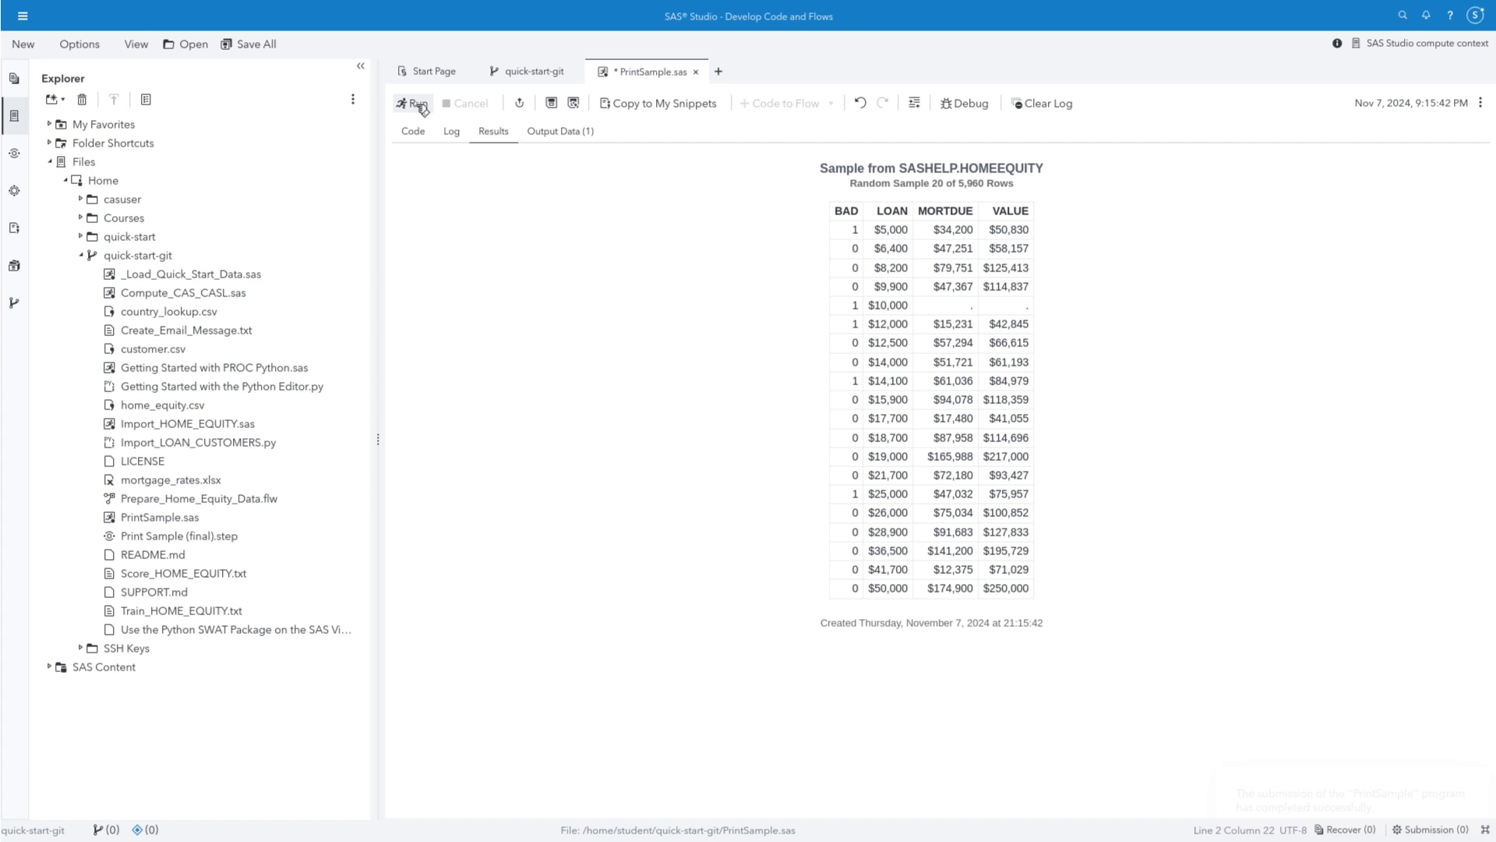
left_click(551, 105)
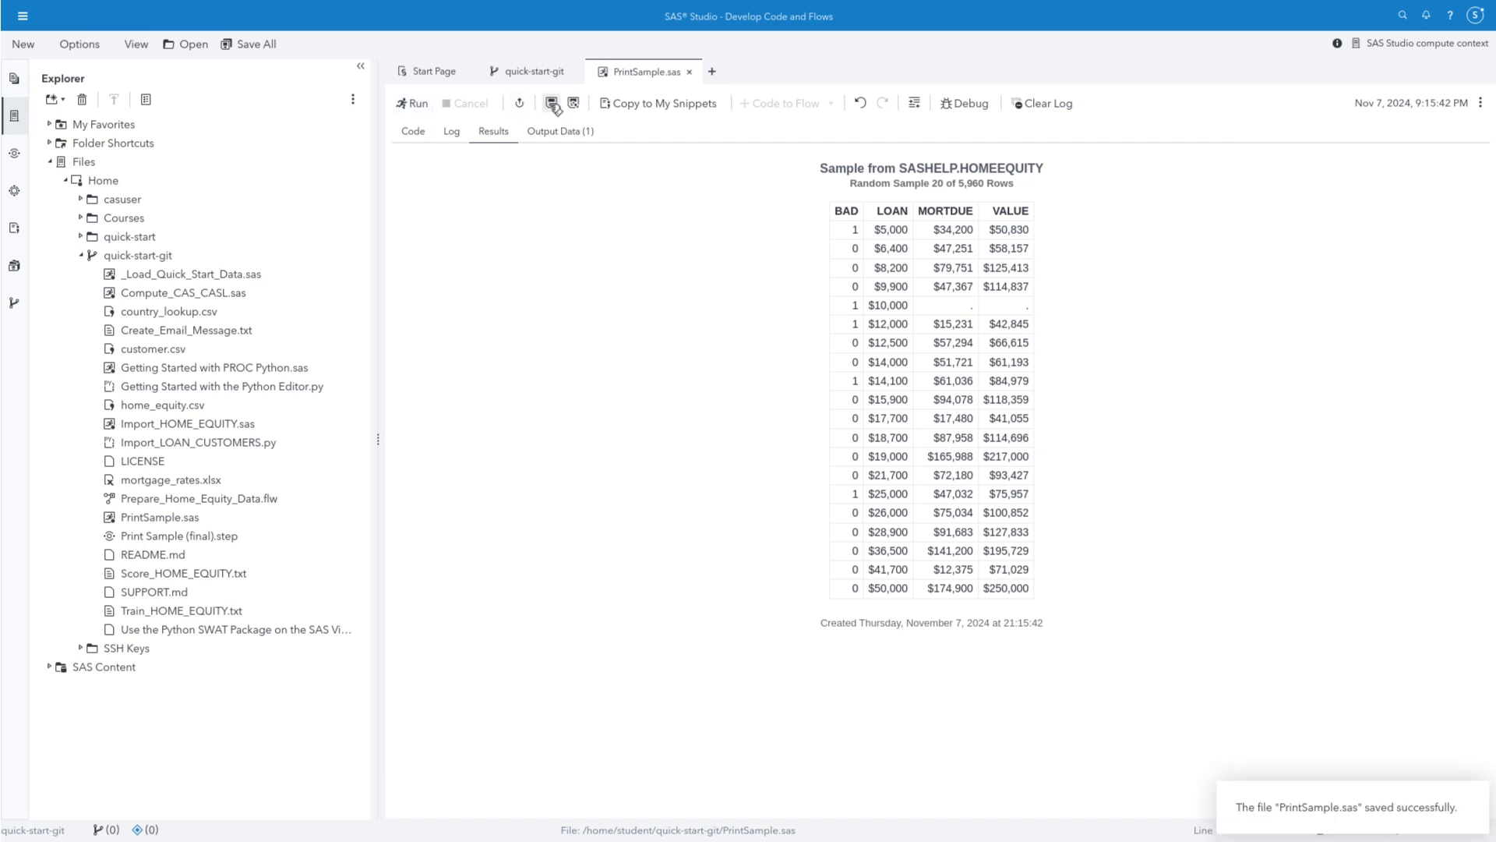
Review the PrintSample.sas diff in the quick-start-git tab and move it to Staged Changes
left_click(535, 70)
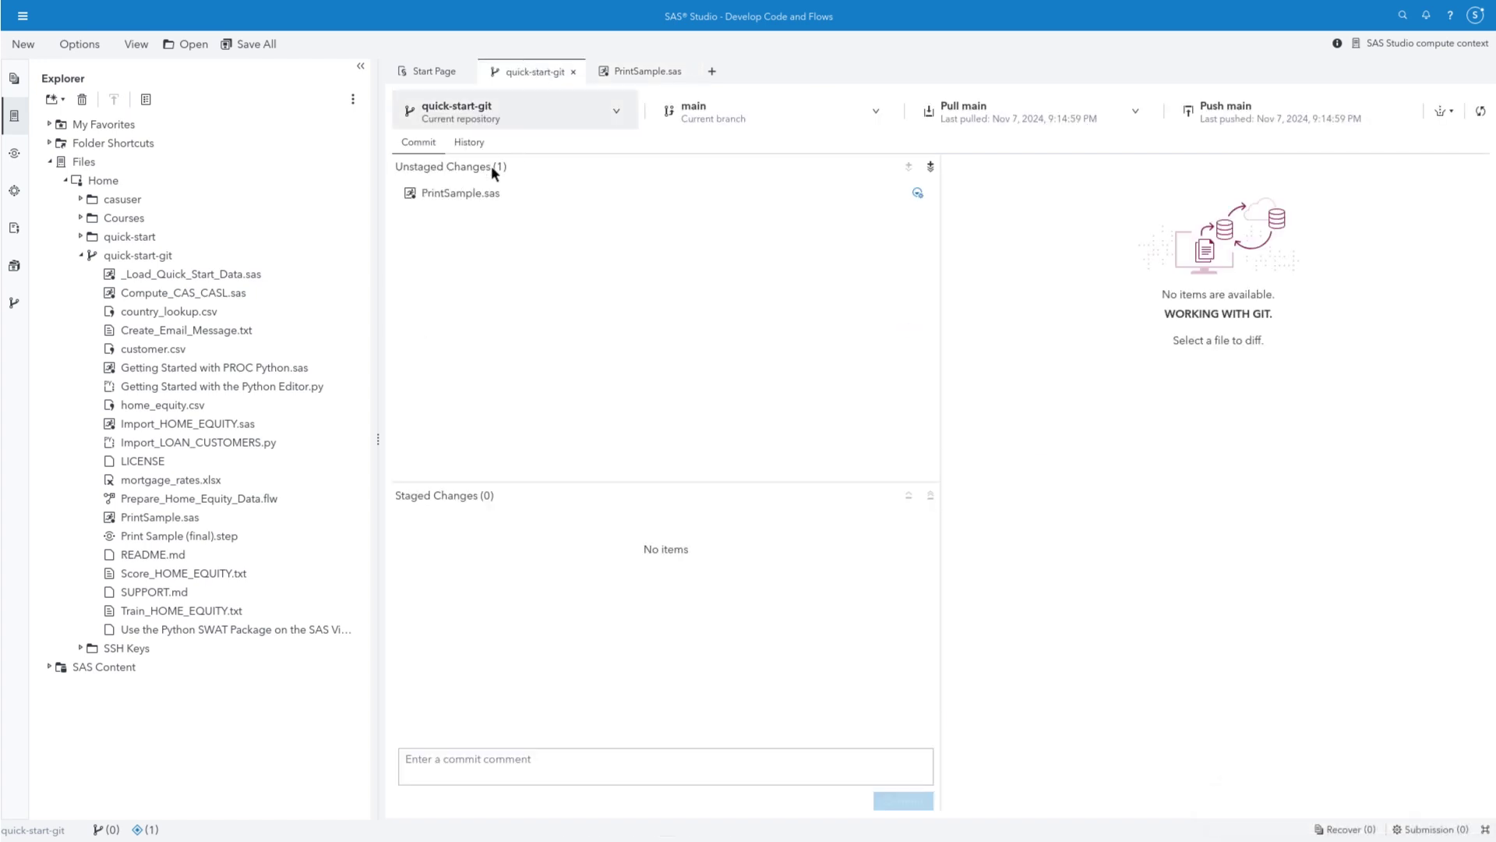
left_click(493, 194)
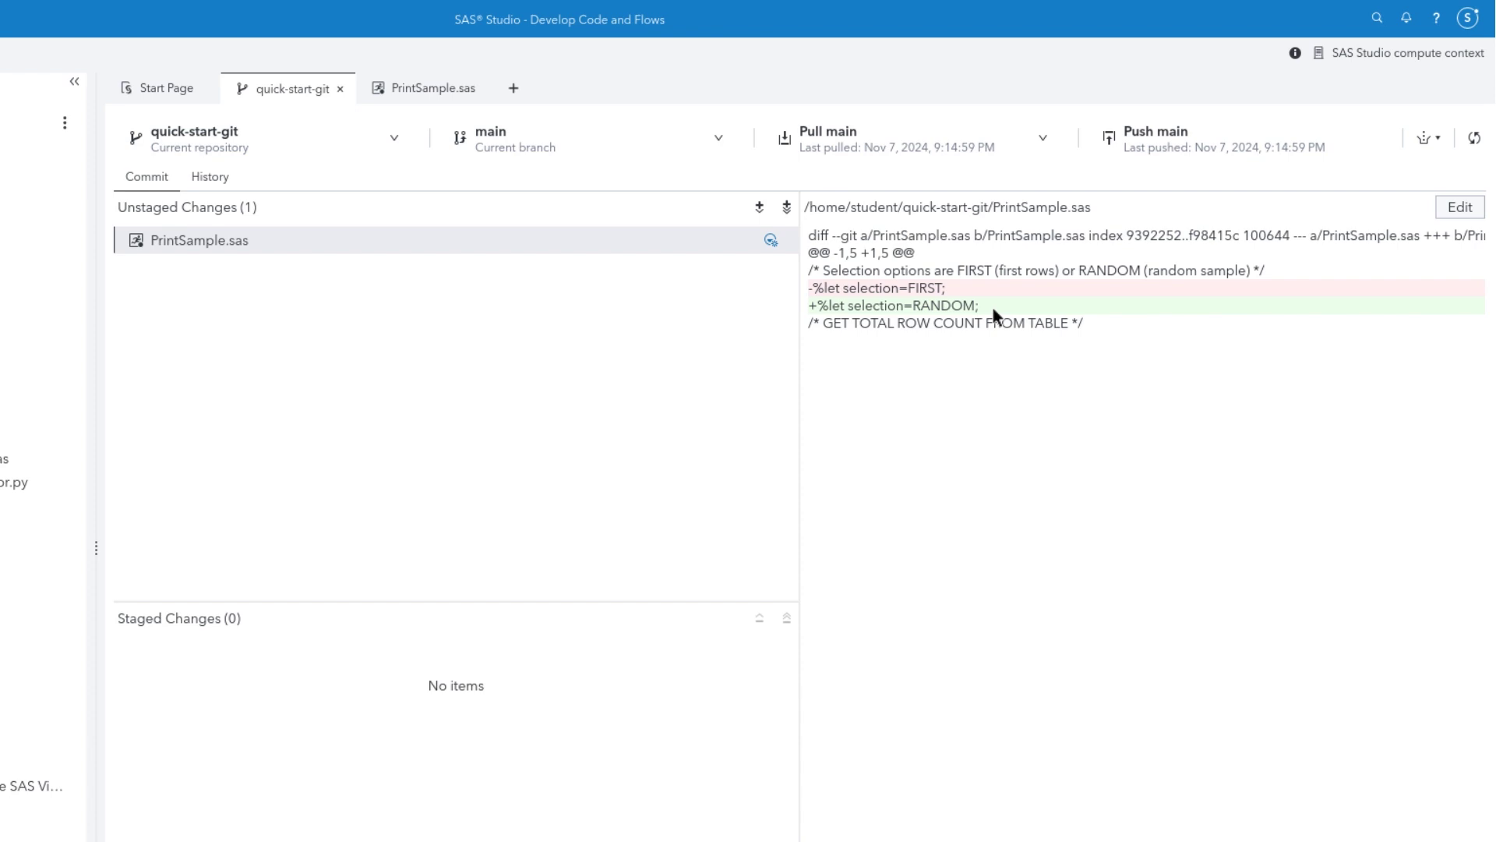
left_click(761, 208)
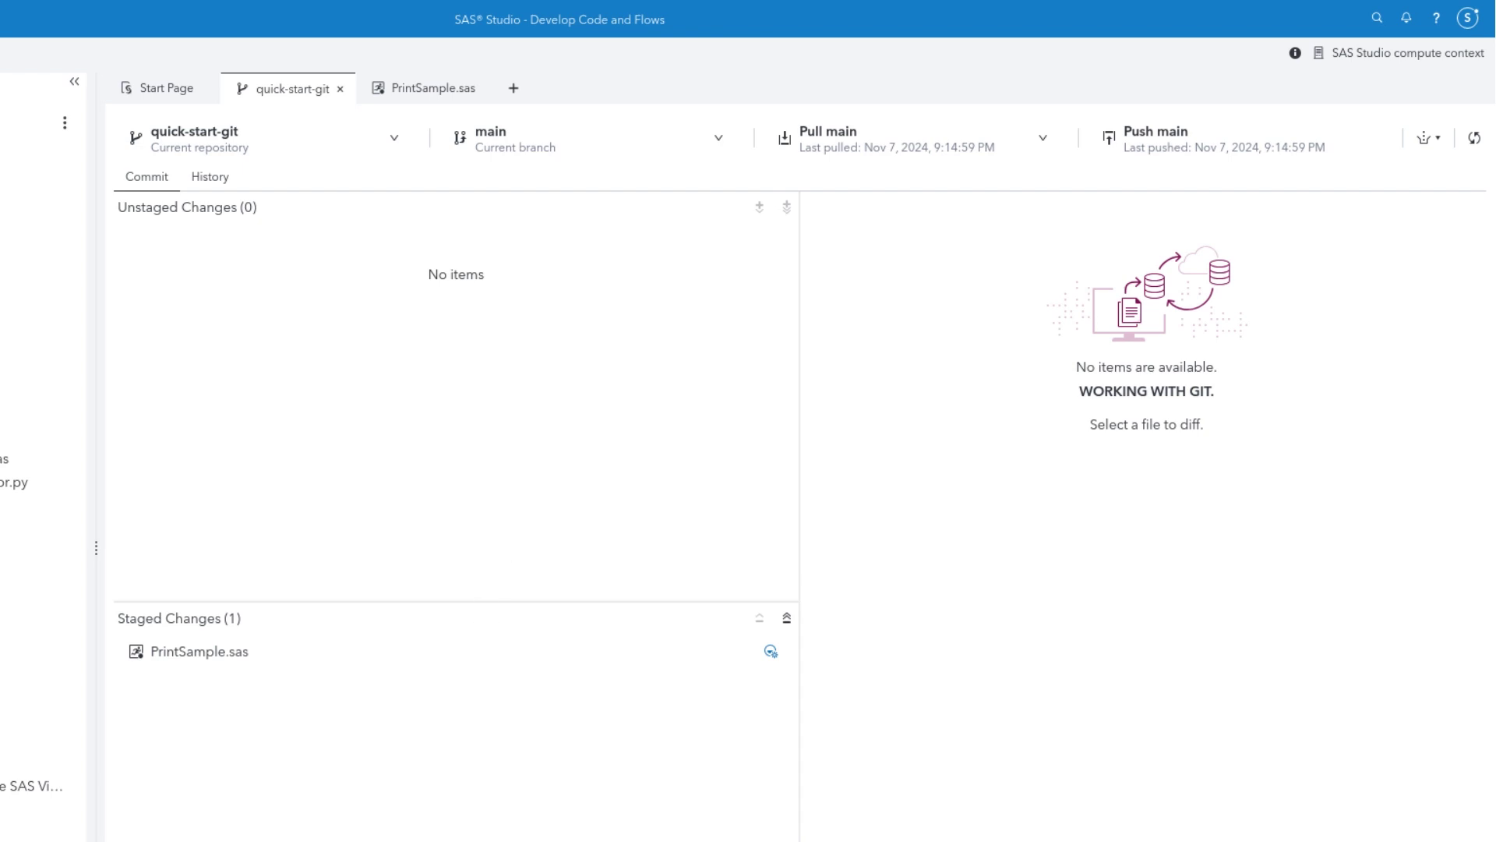
left_click(647, 757)
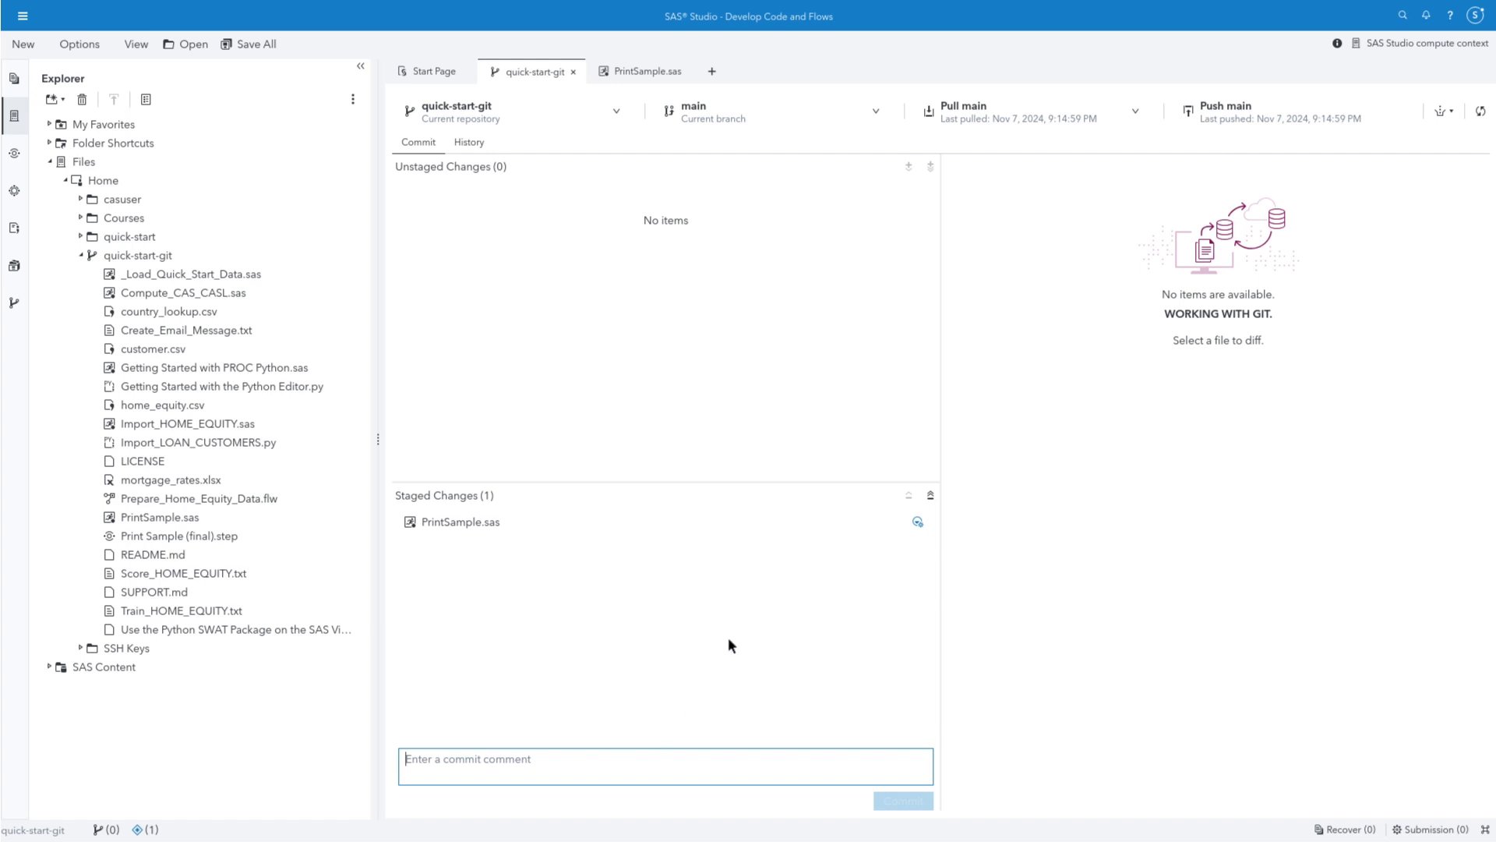
Pull remote changes, commit PrintSample.sas as 'Change default report to random sample', then return to PrintSample.sas
left_click(1005, 118)
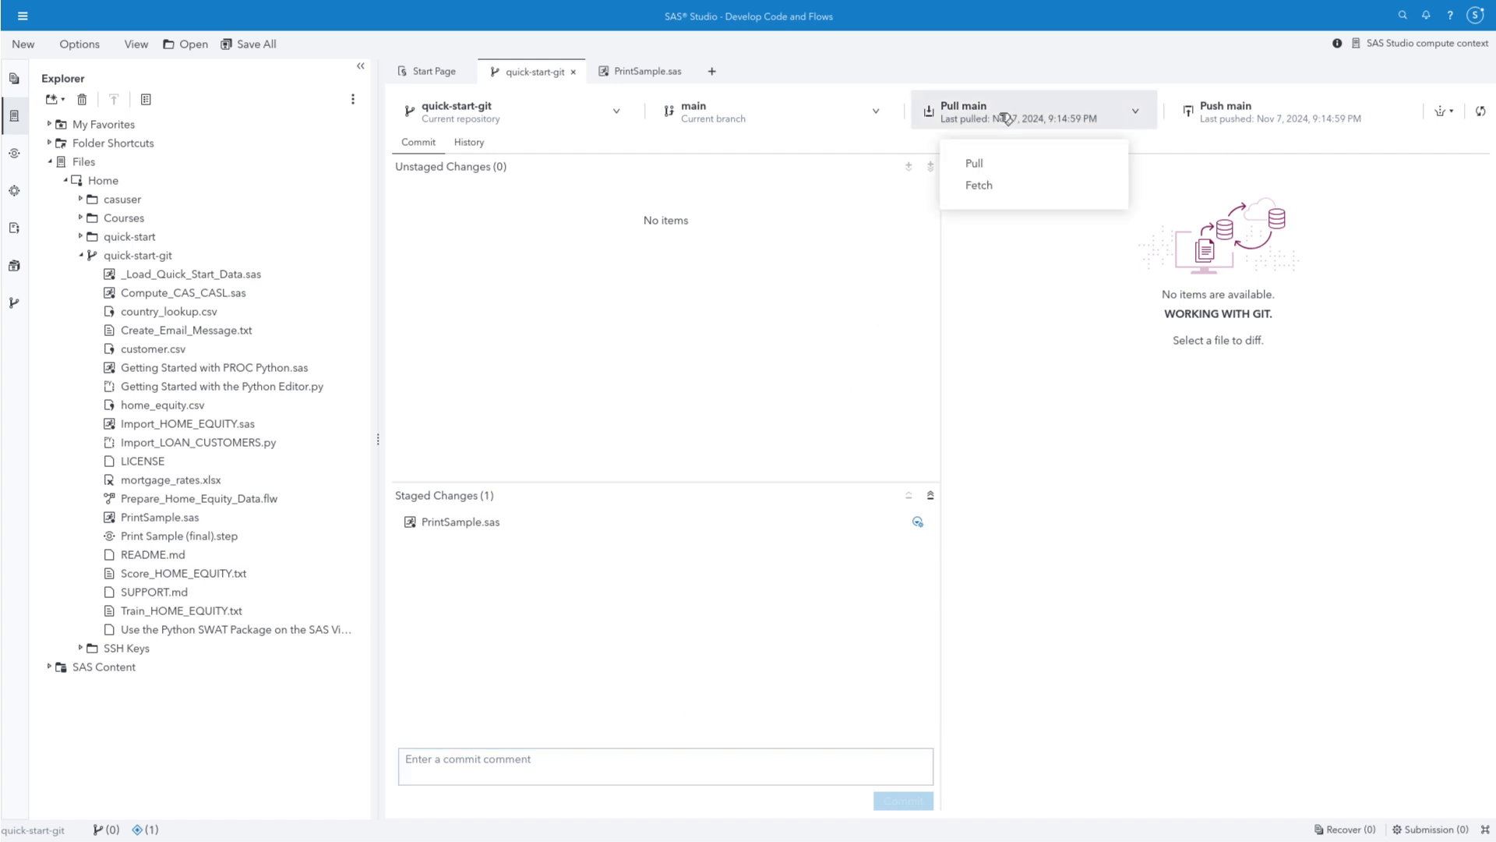
left_click(985, 167)
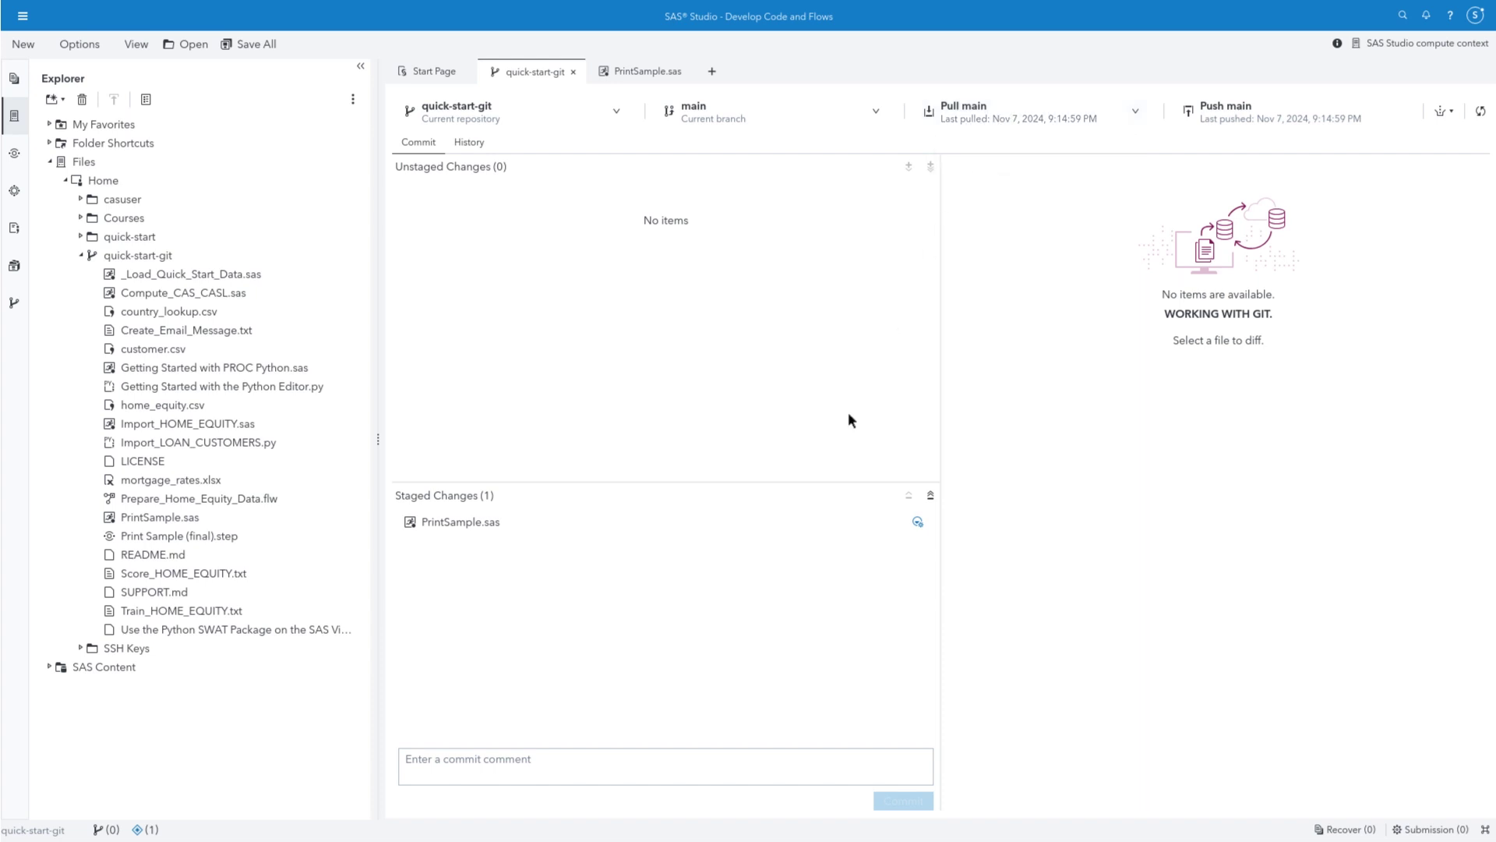
left_click(654, 769)
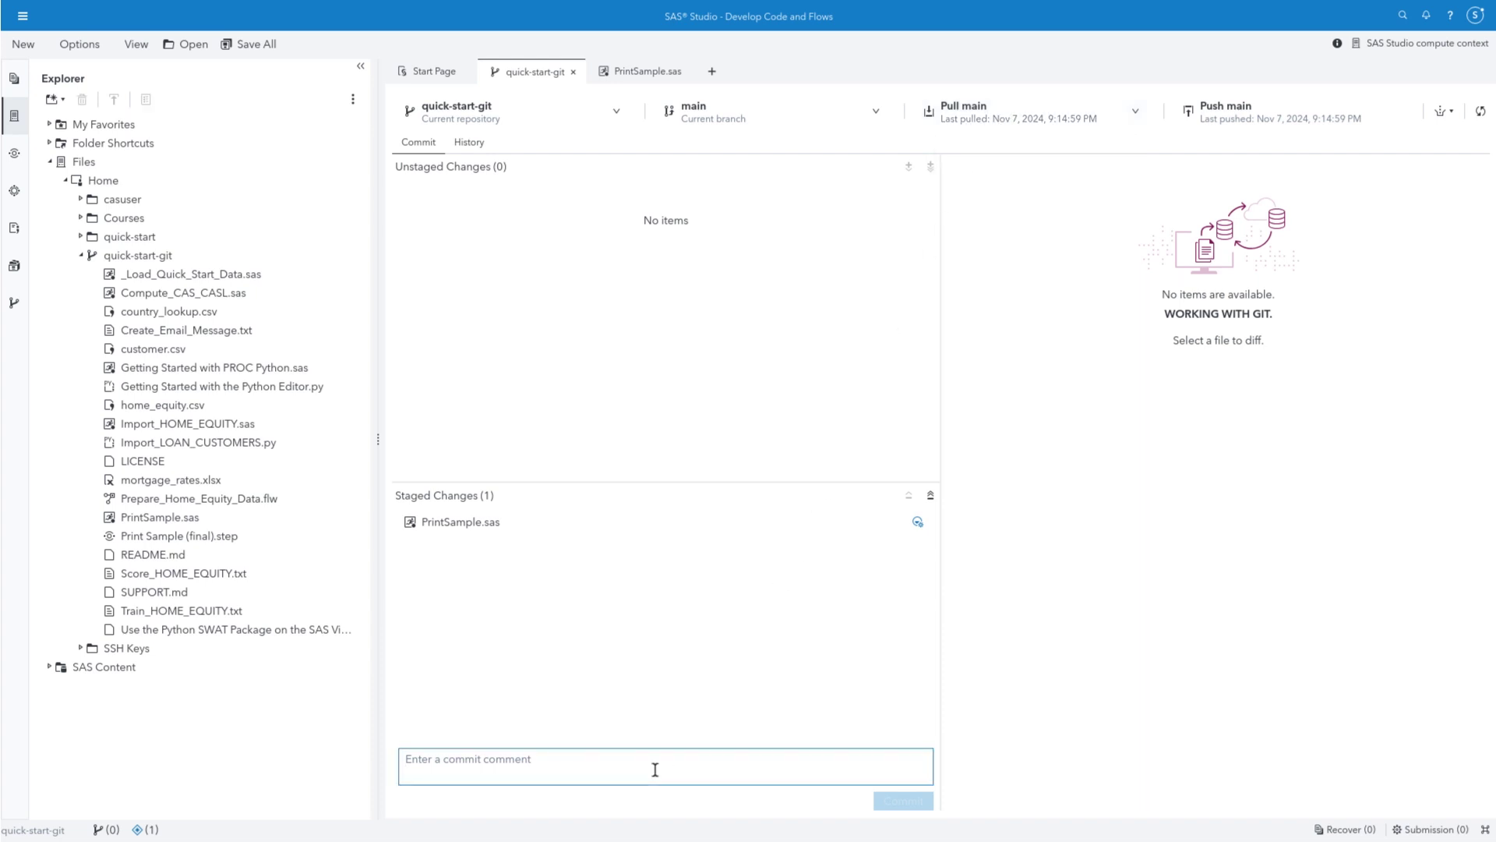
type("Chang")
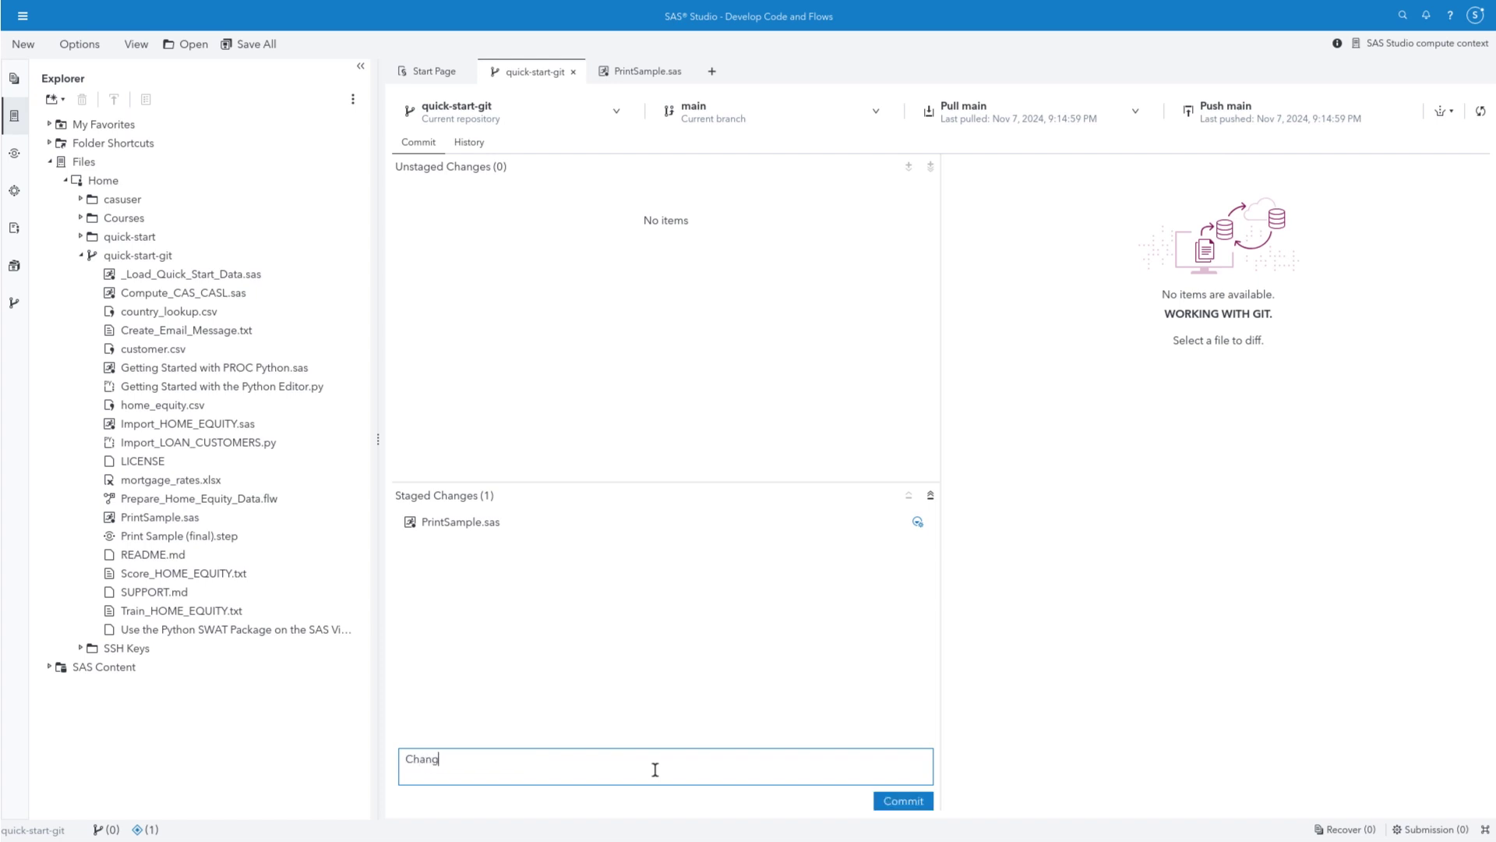
type("e default report to random sample")
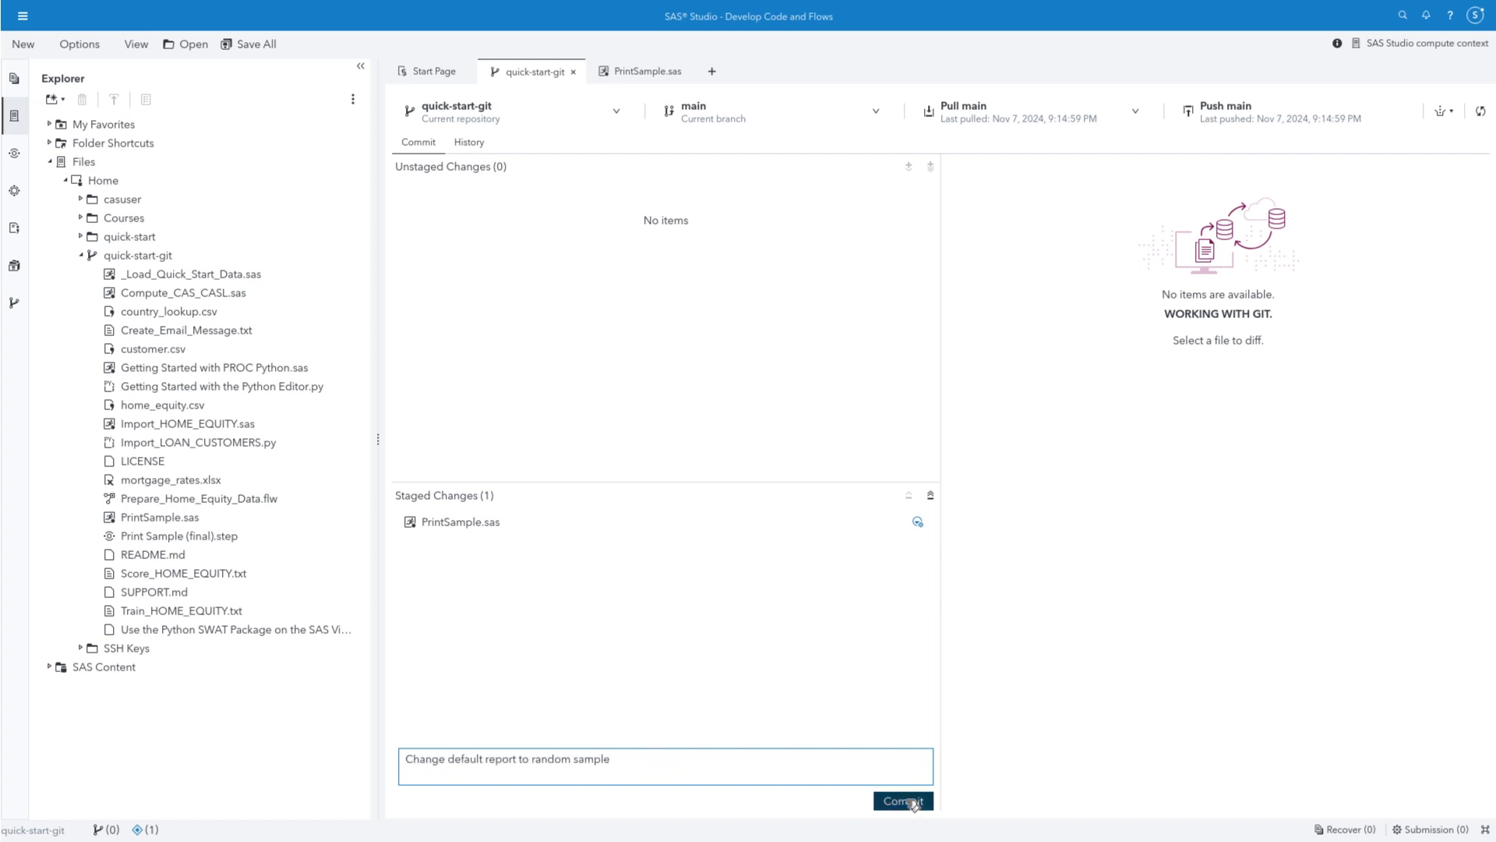
left_click(907, 802)
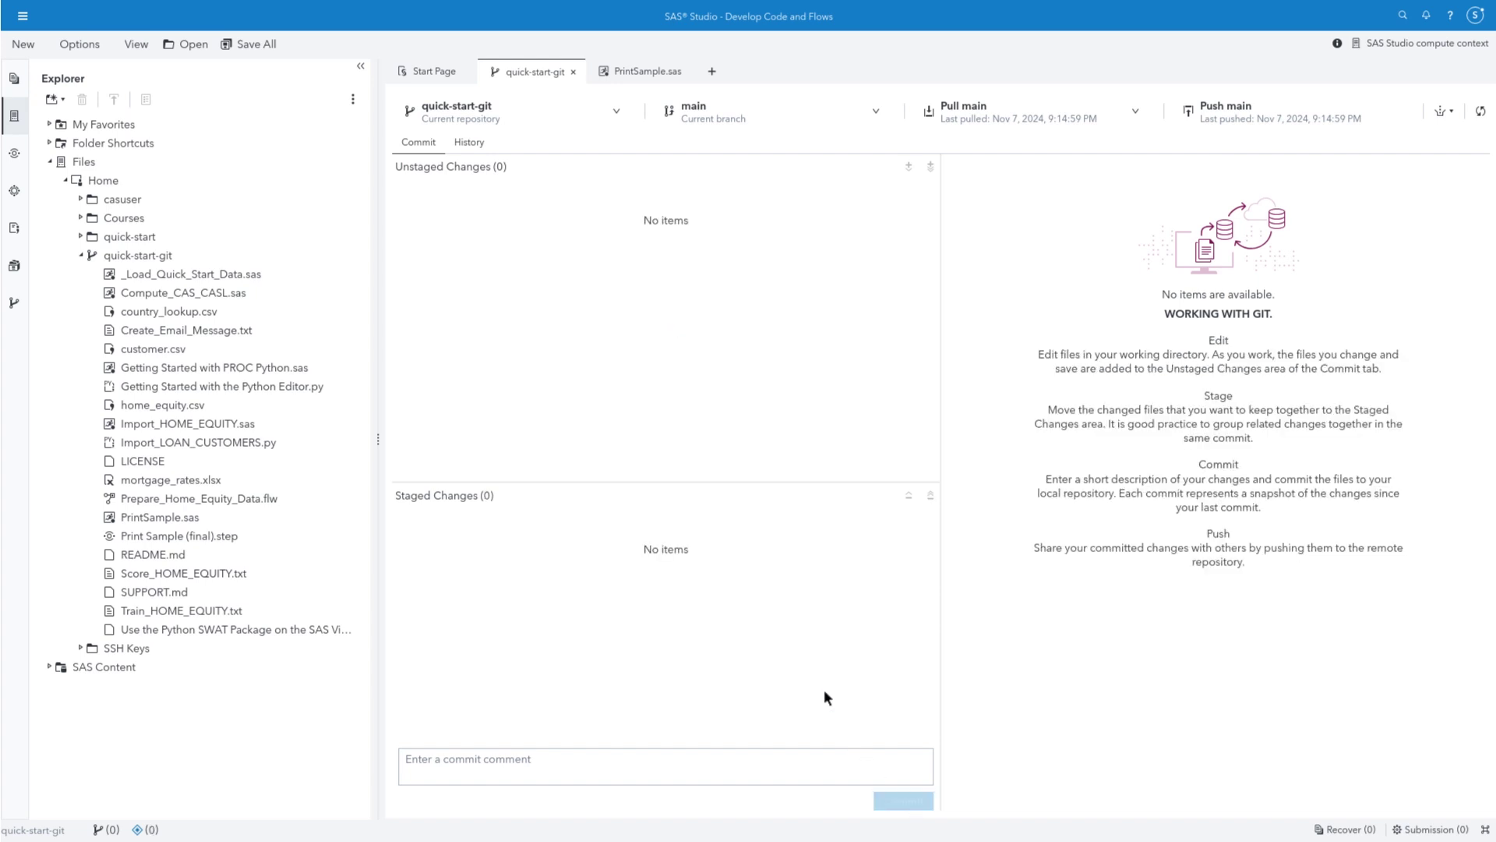
left_click(611, 67)
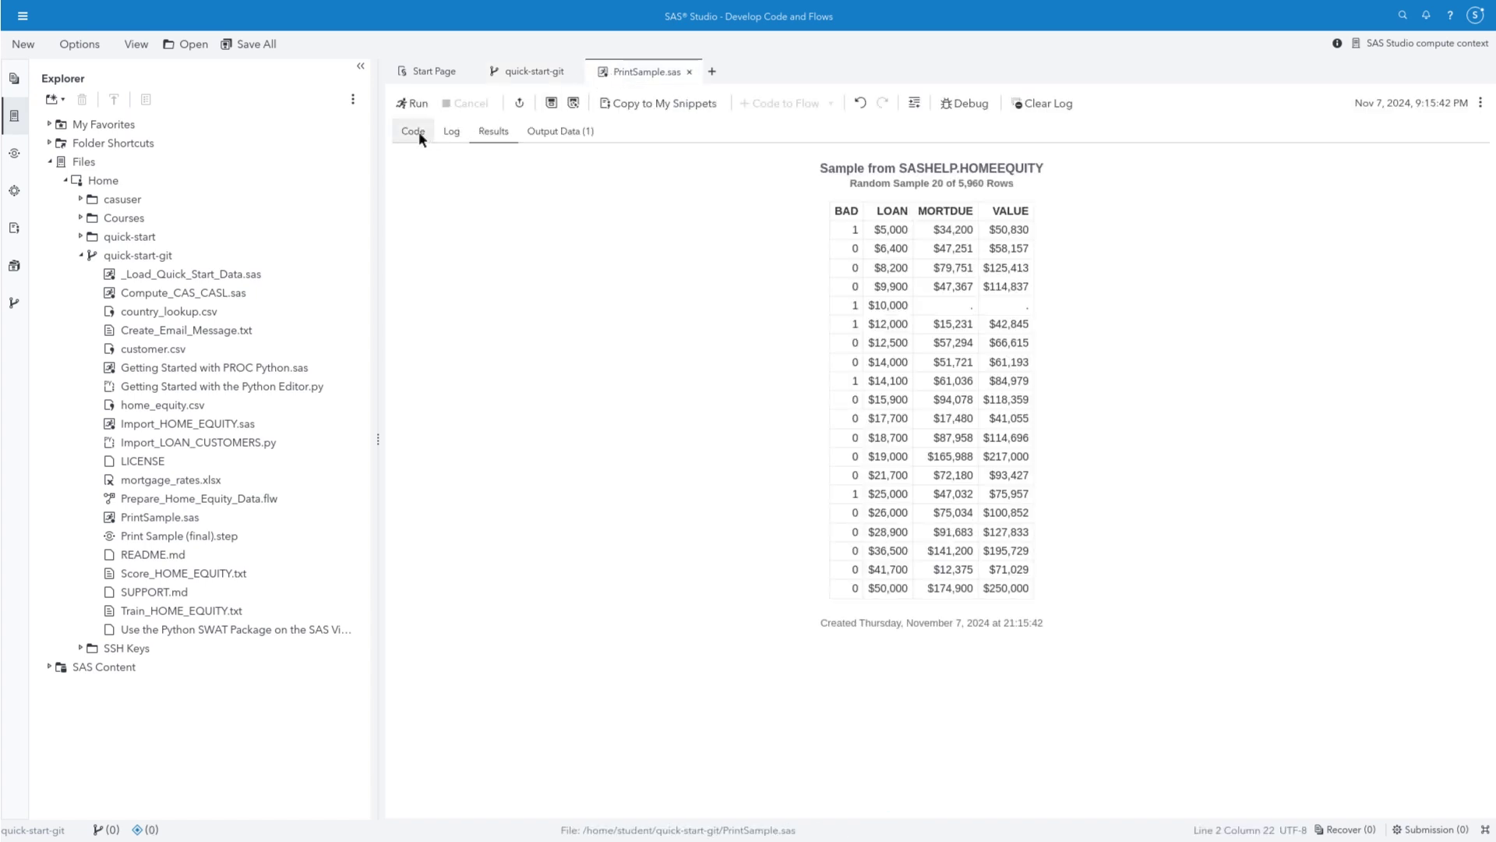
Replace the #545B66 title colour with blue on lines 12 and 22, rerun, and save
left_click(415, 131)
left_click_drag(604, 330, 654, 330)
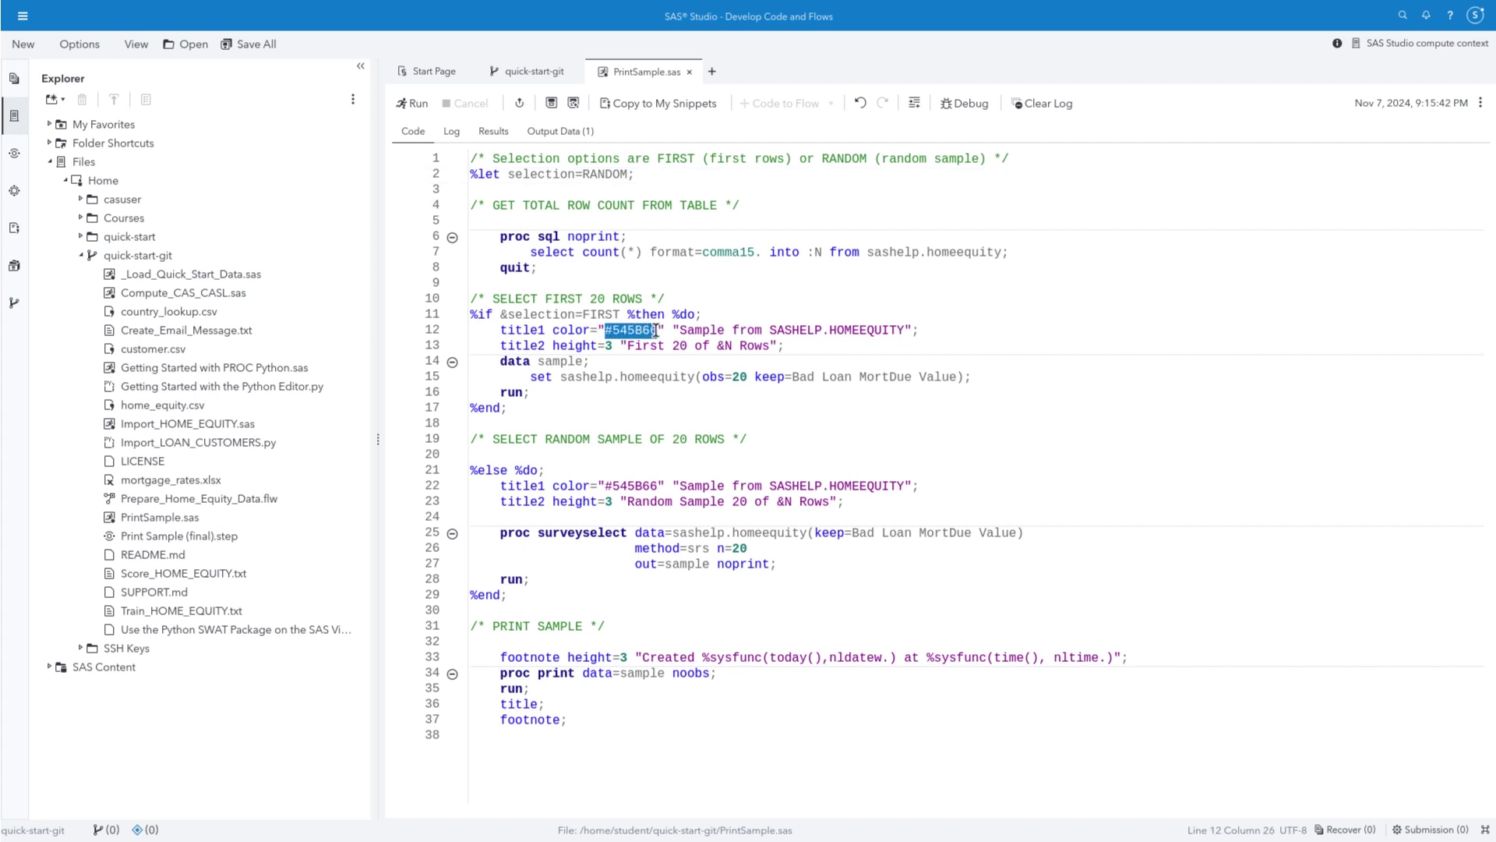
type("blue")
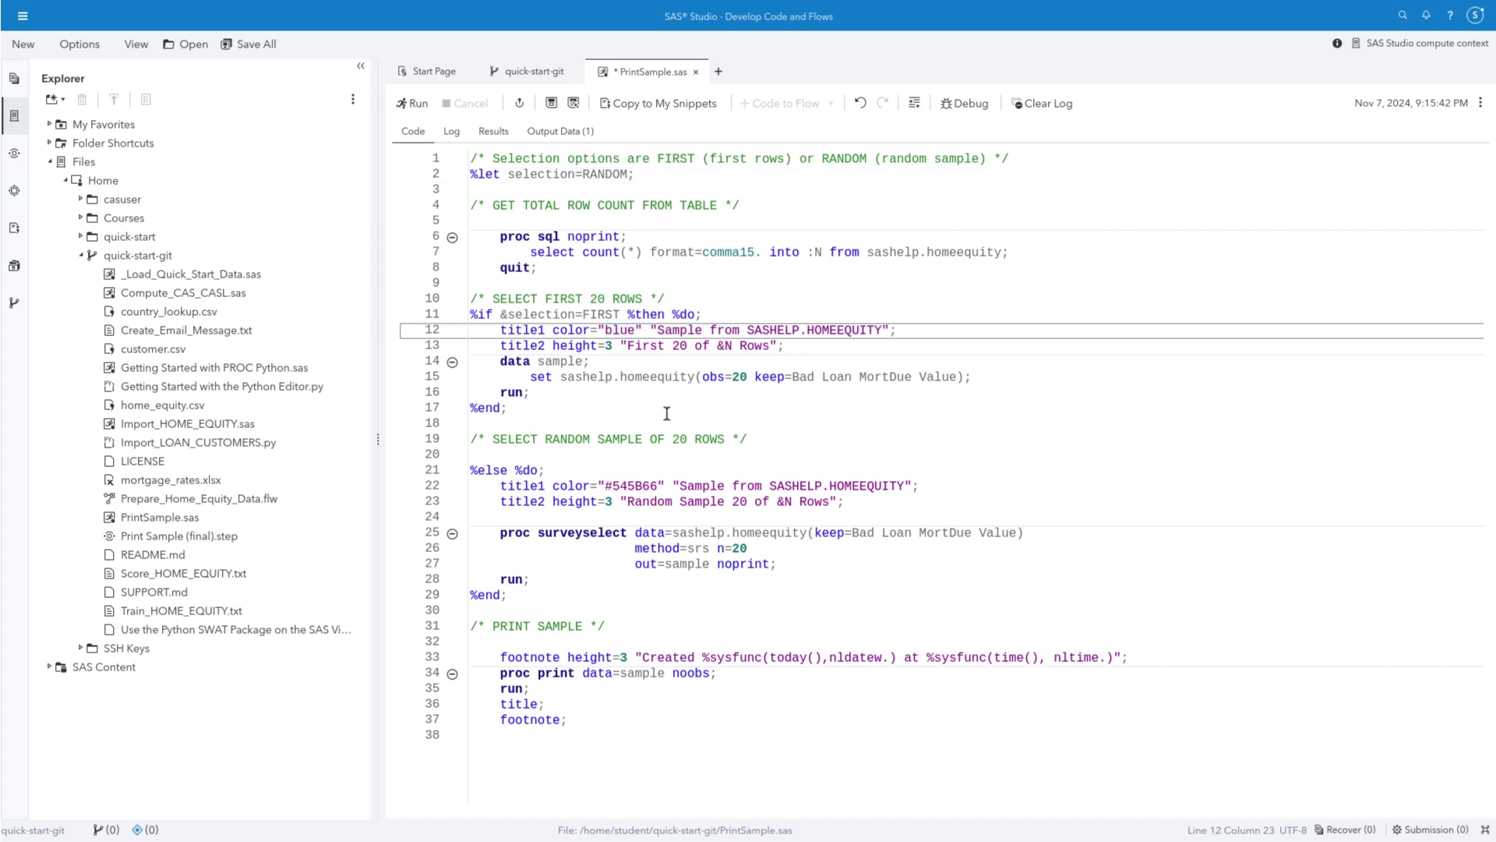
left_click_drag(605, 485, 657, 485)
type("blue")
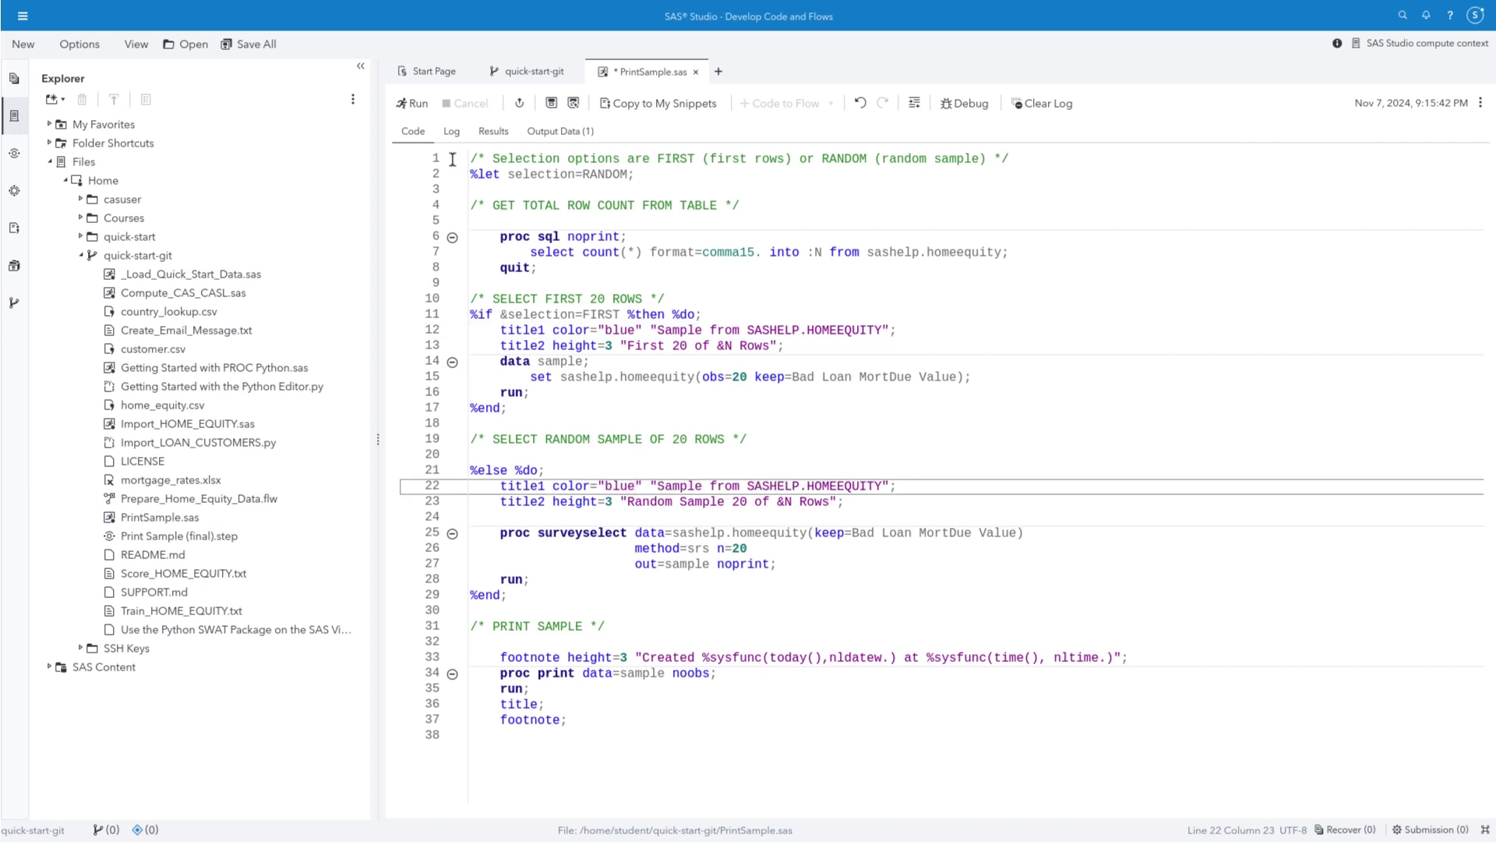
left_click(415, 104)
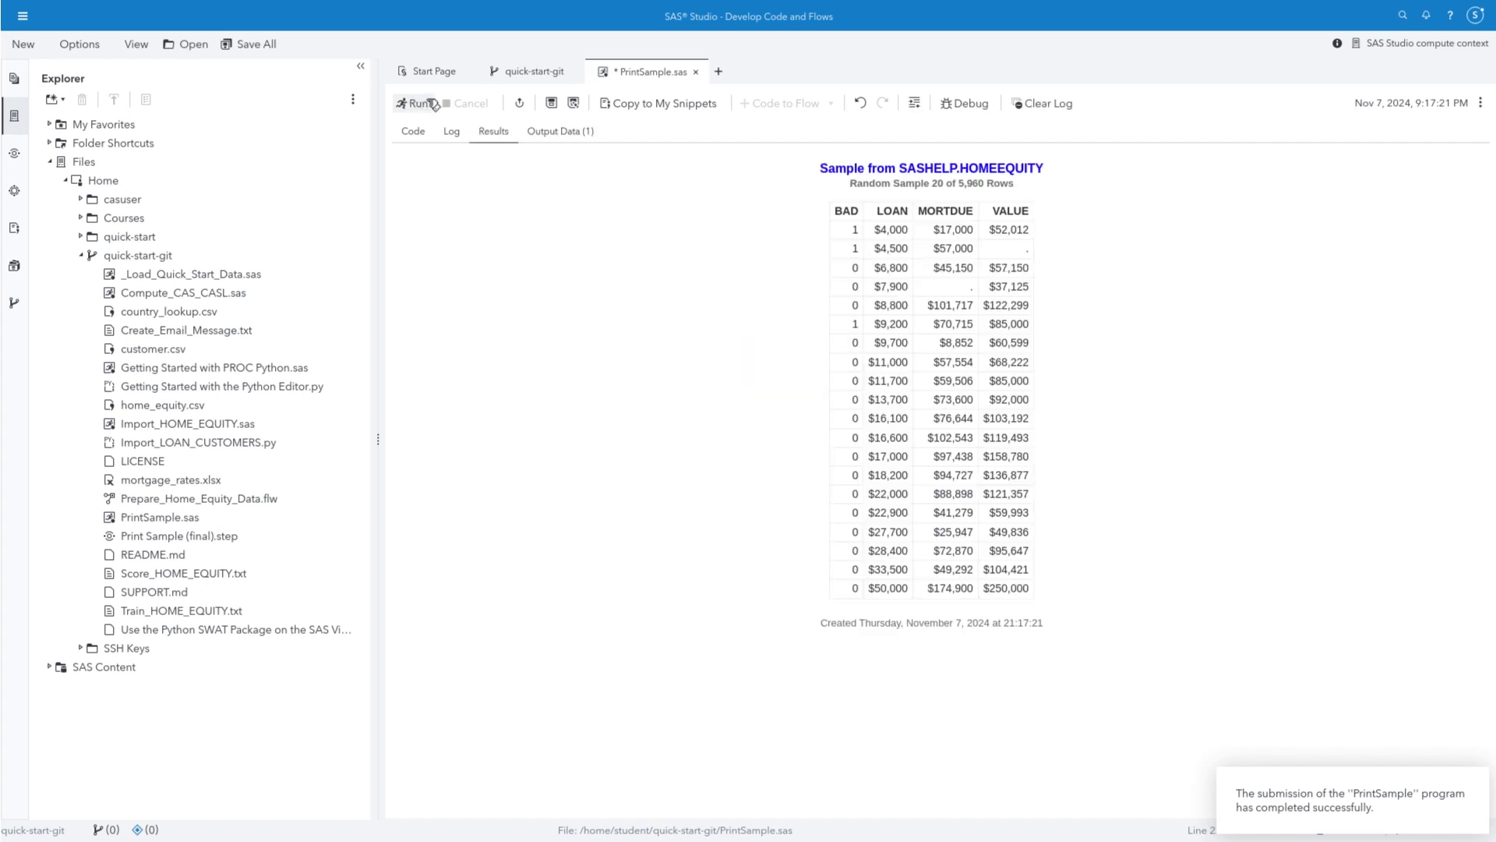
left_click(551, 103)
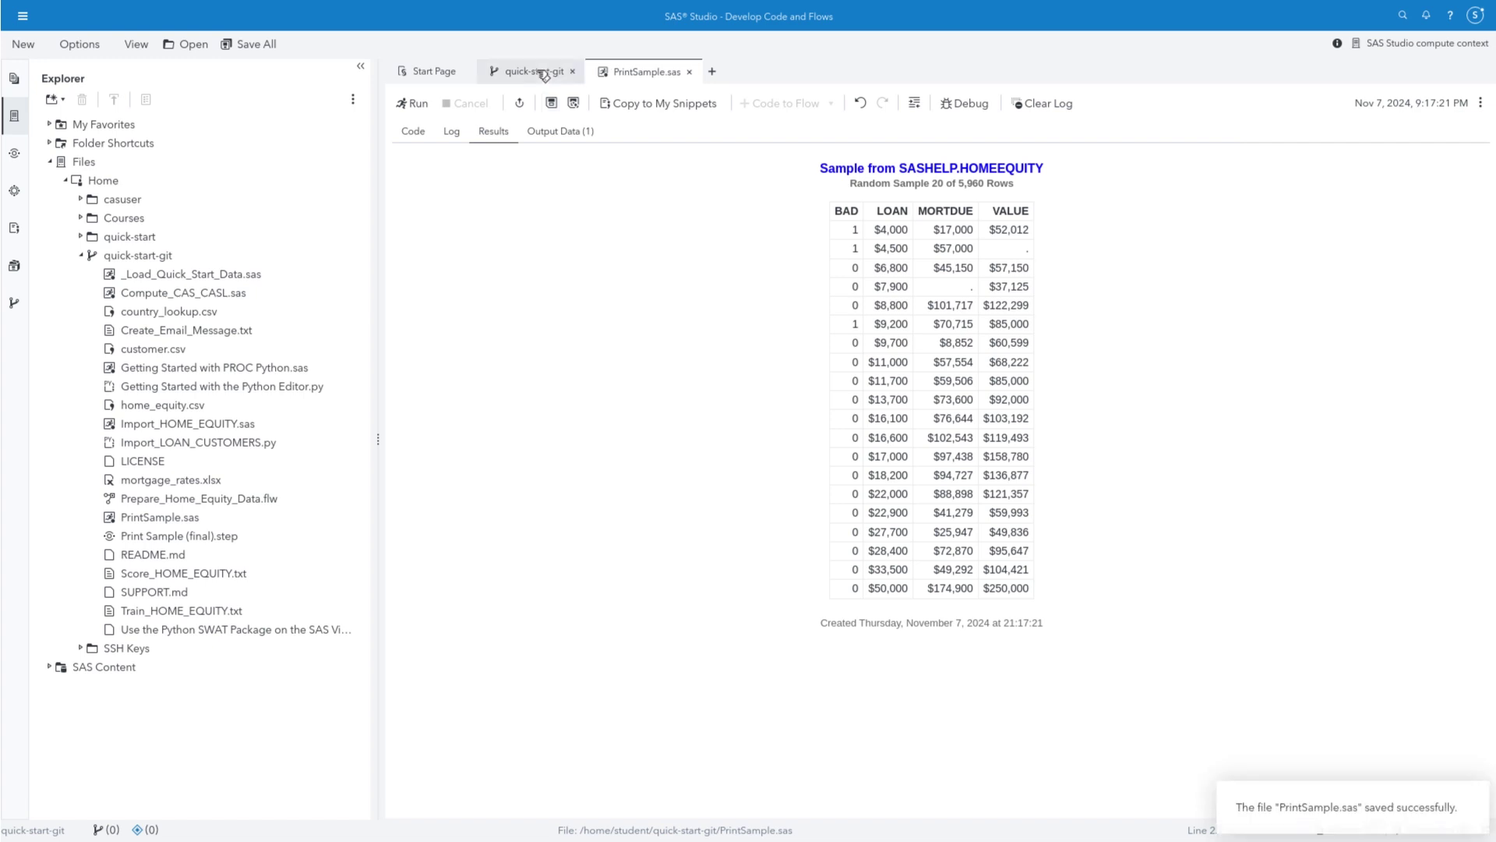
Stage PrintSample.sas, commit it as 'Change title color to blue', and push to main
left_click(530, 72)
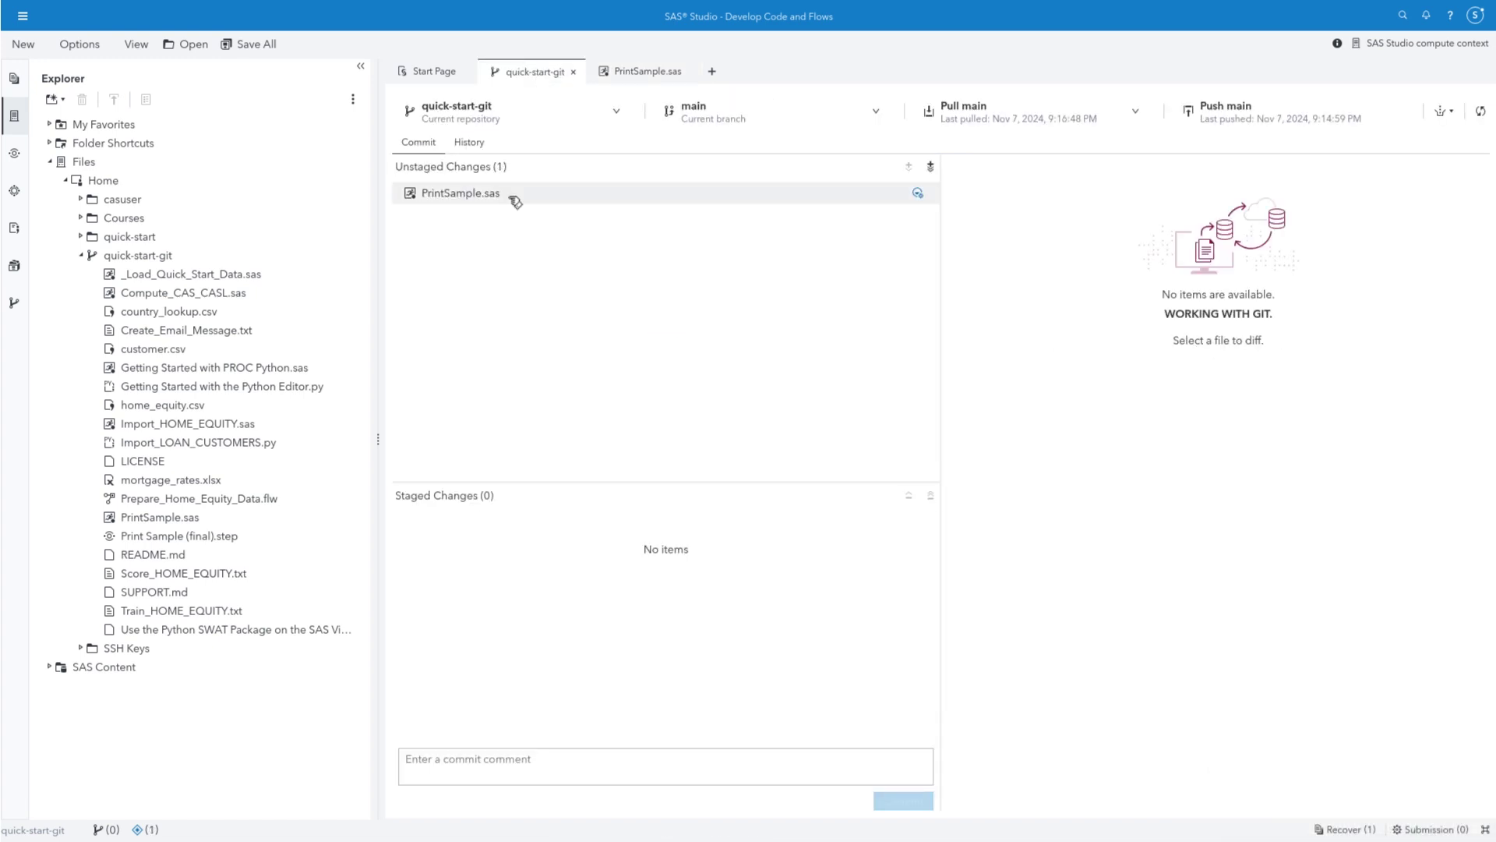
left_click(659, 194)
left_click(910, 166)
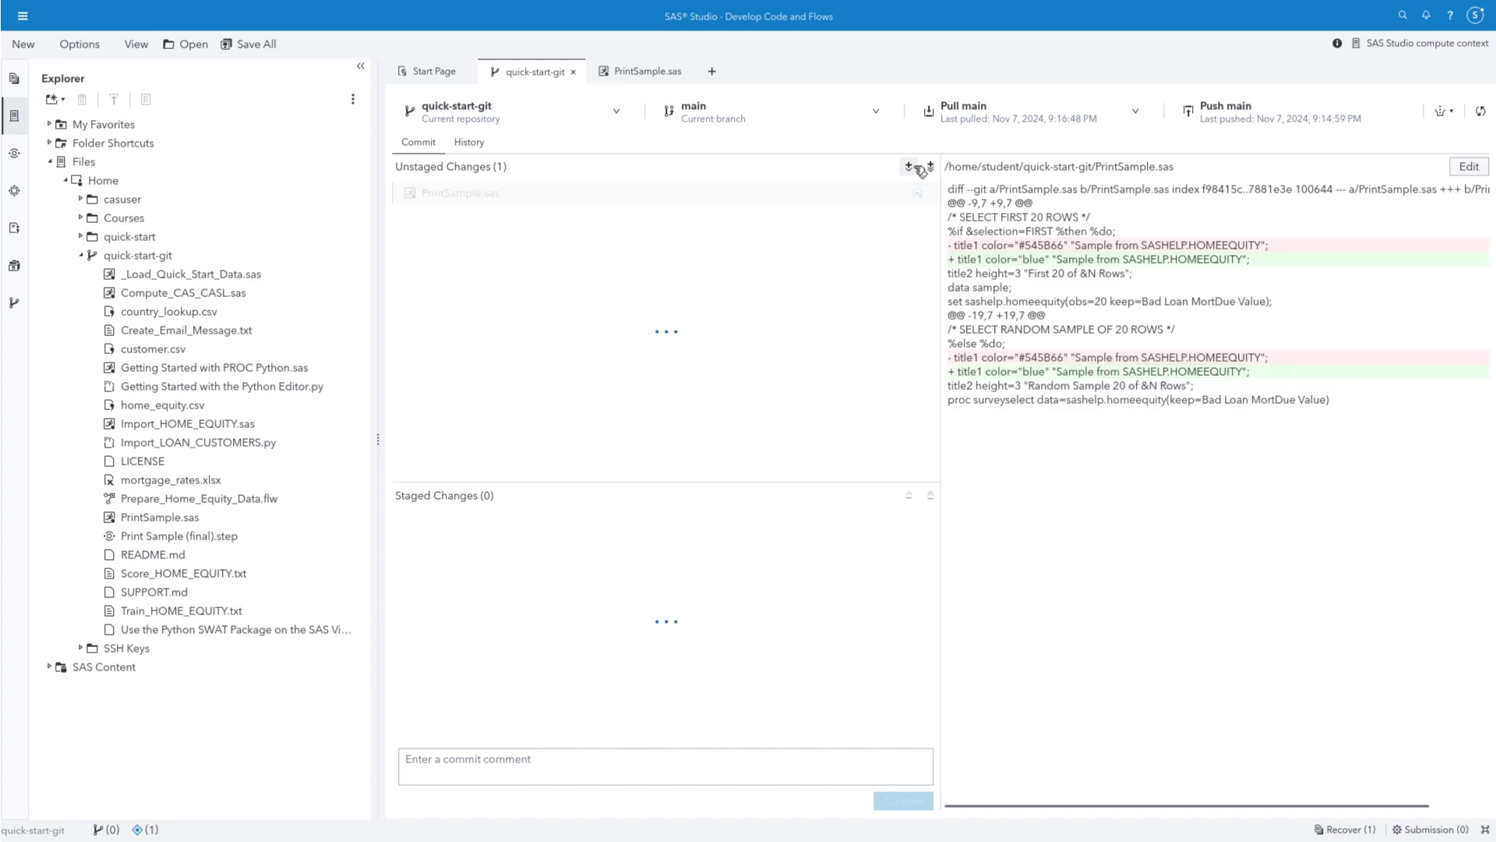
left_click(606, 761)
type("Change title co")
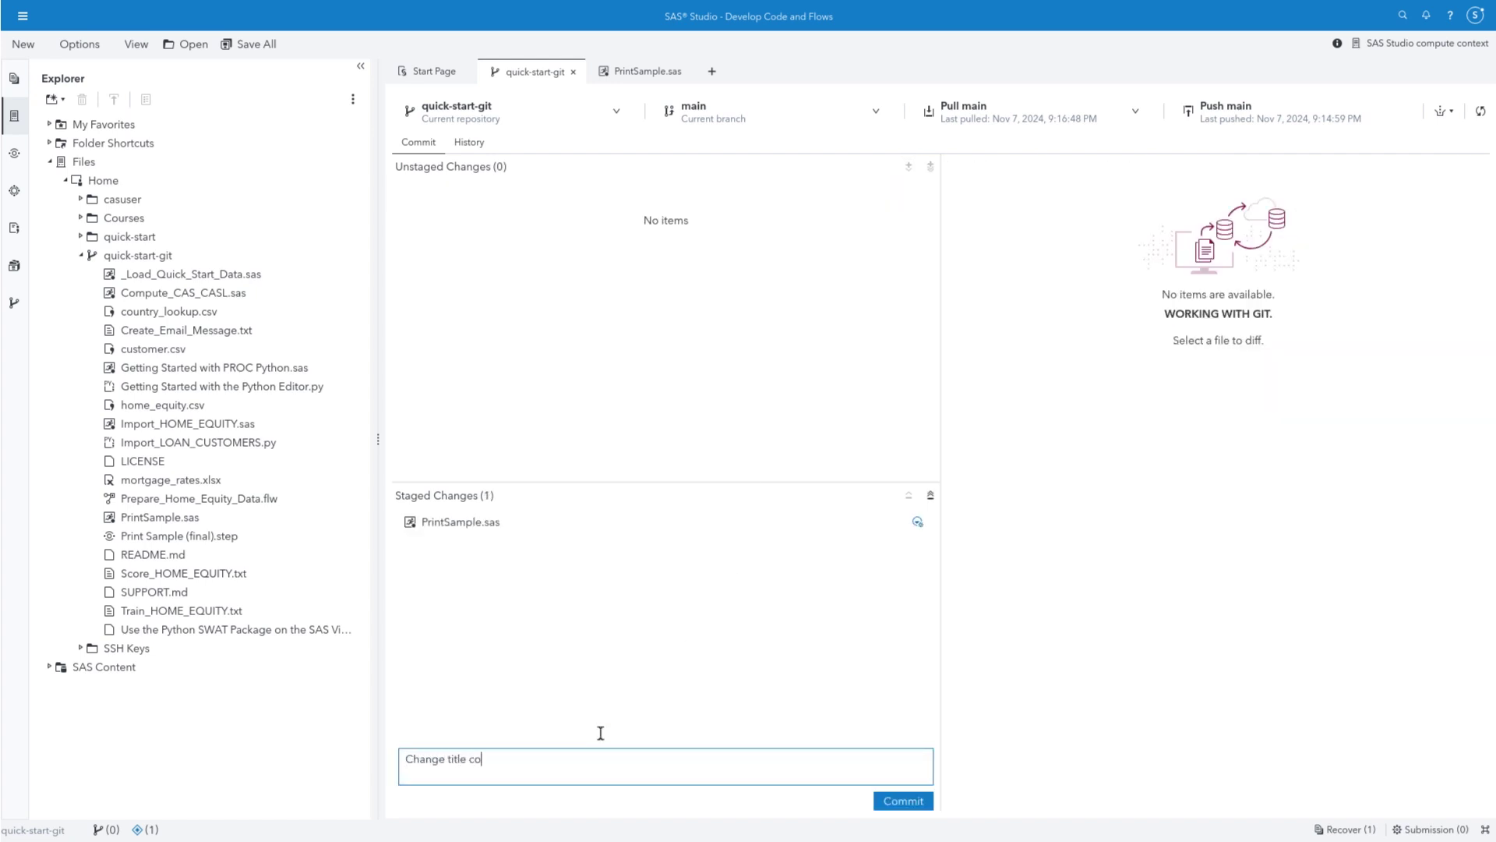
type("lor to blue")
left_click(897, 805)
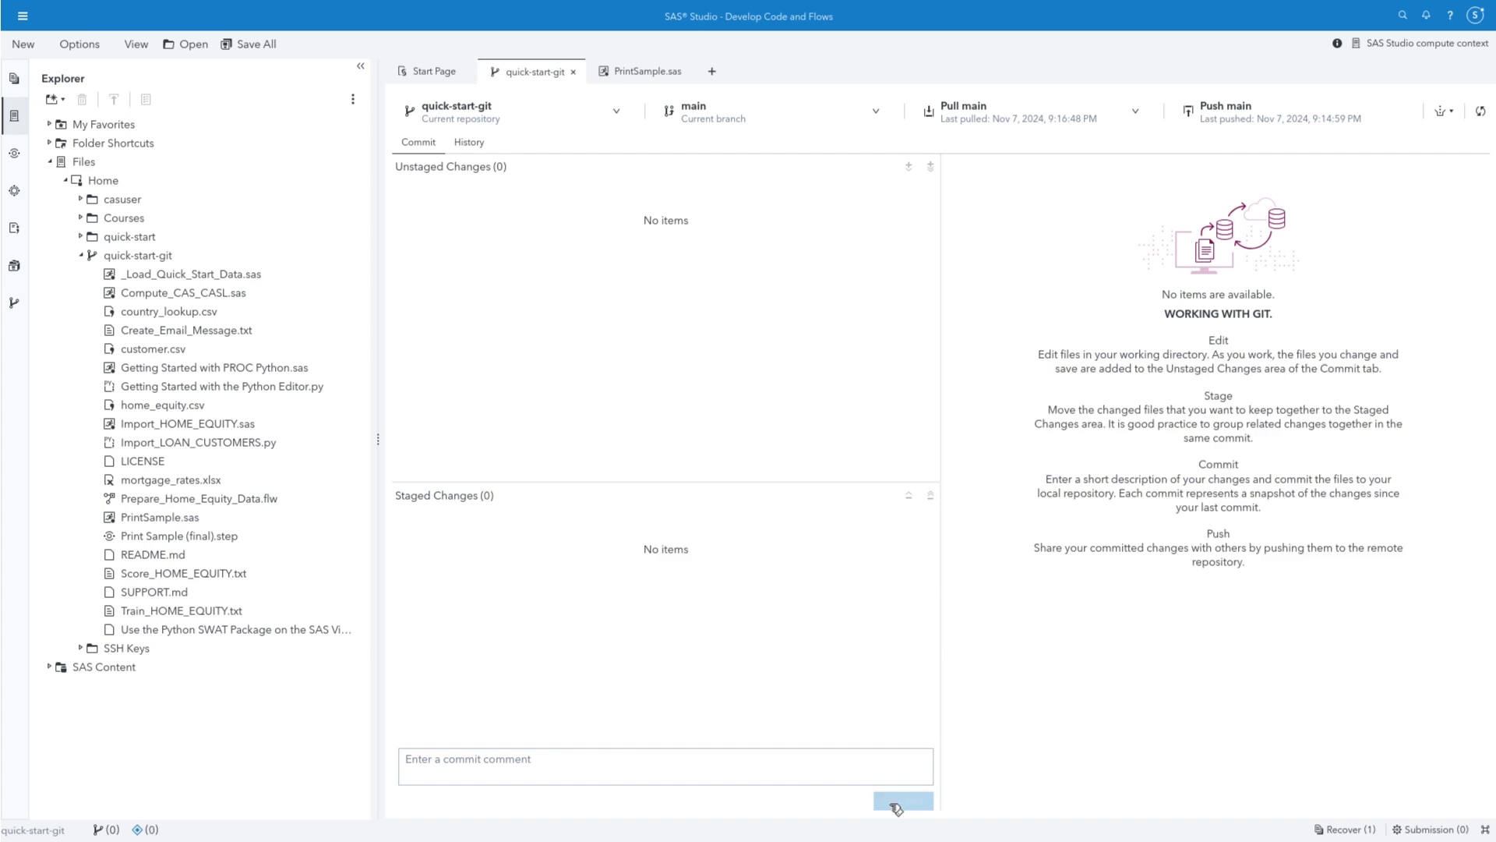
left_click(1267, 117)
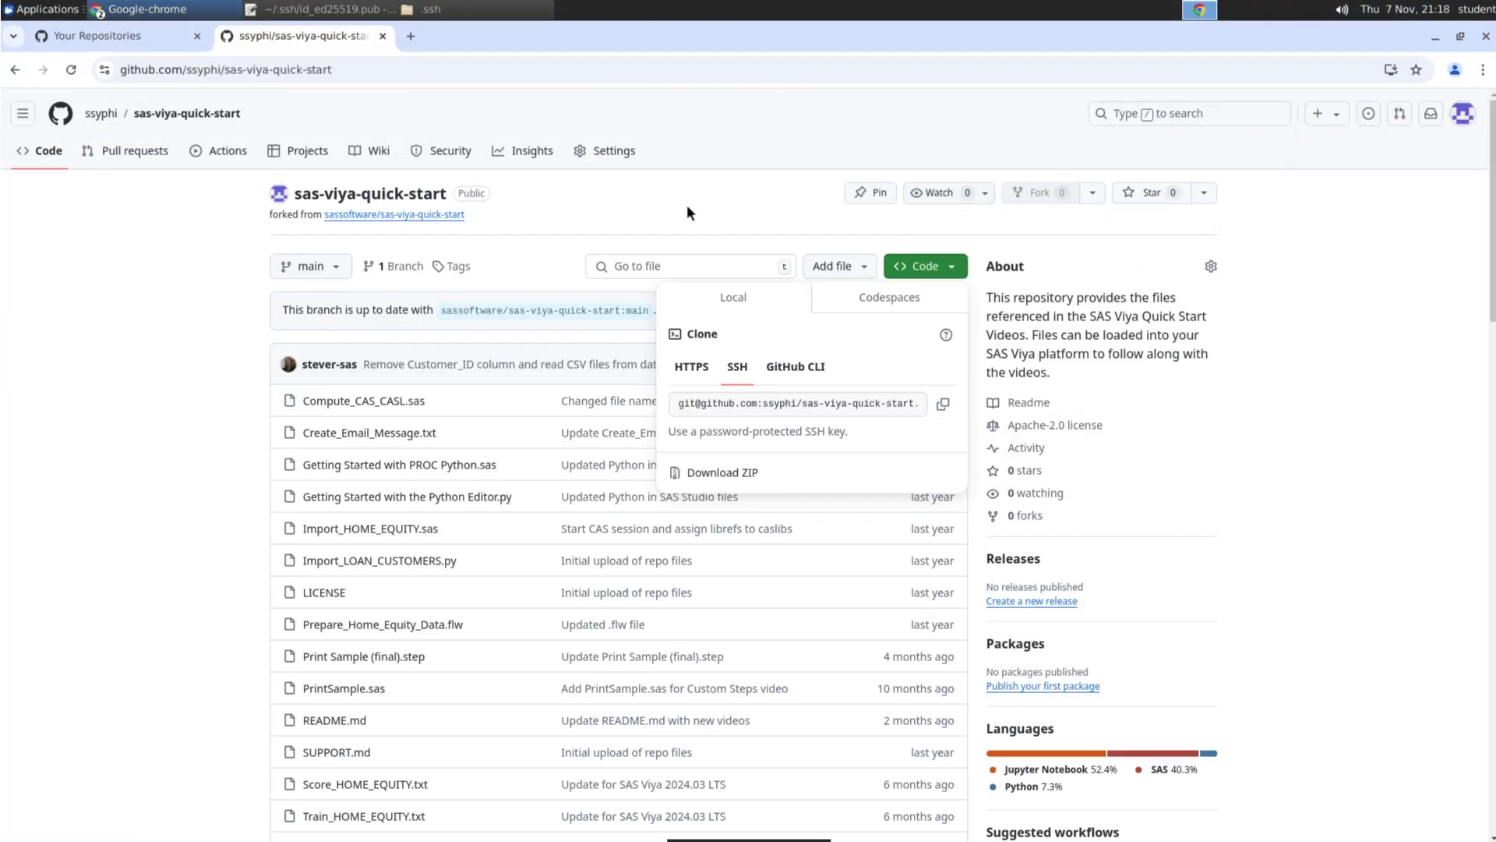
Reload the GitHub fork page and open PrintSample.sas to see the blue titles
left_click(163, 364)
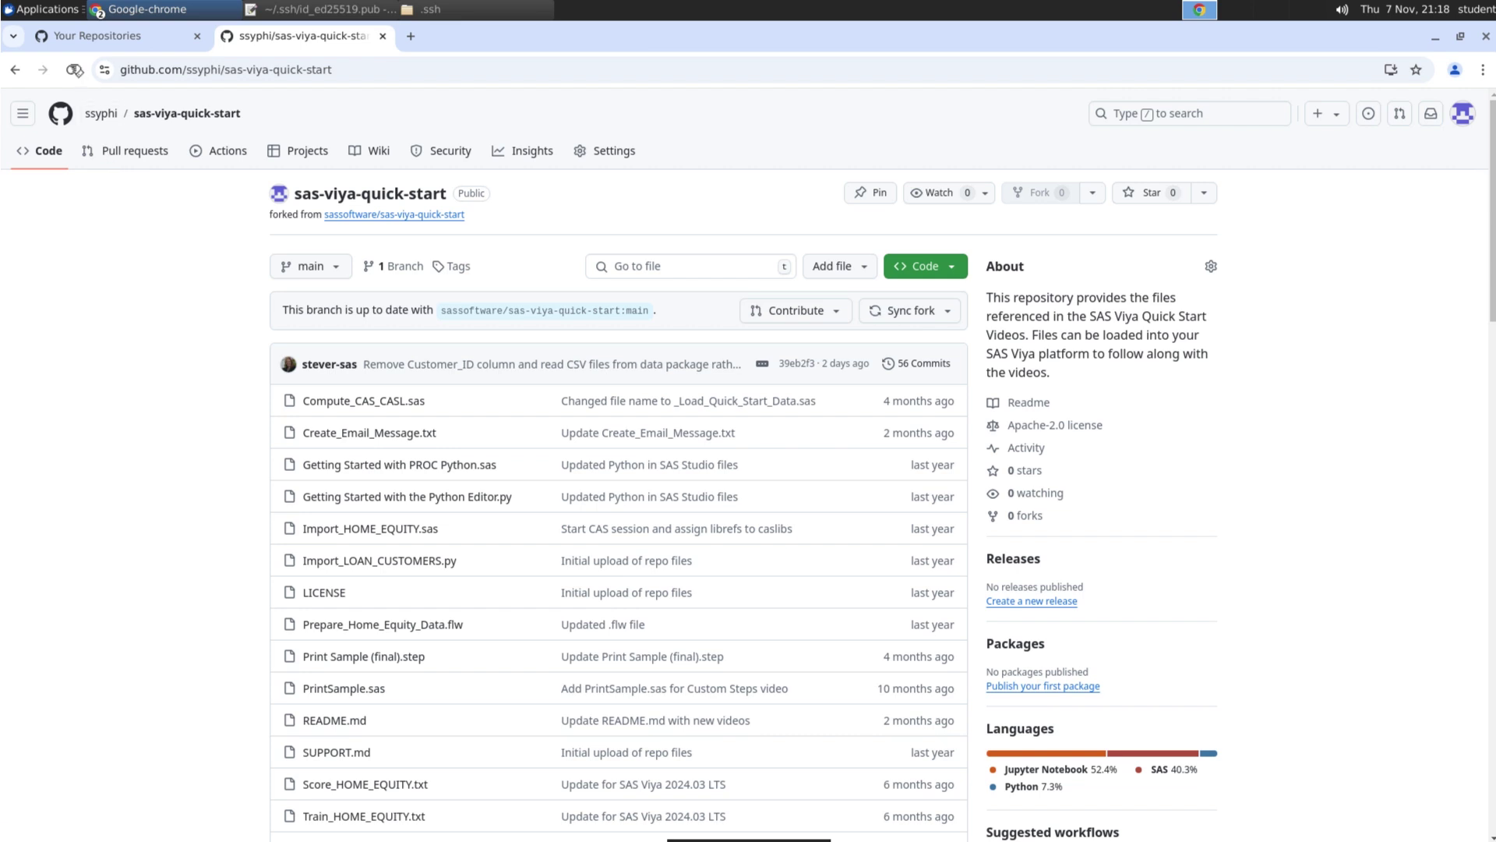
left_click(75, 70)
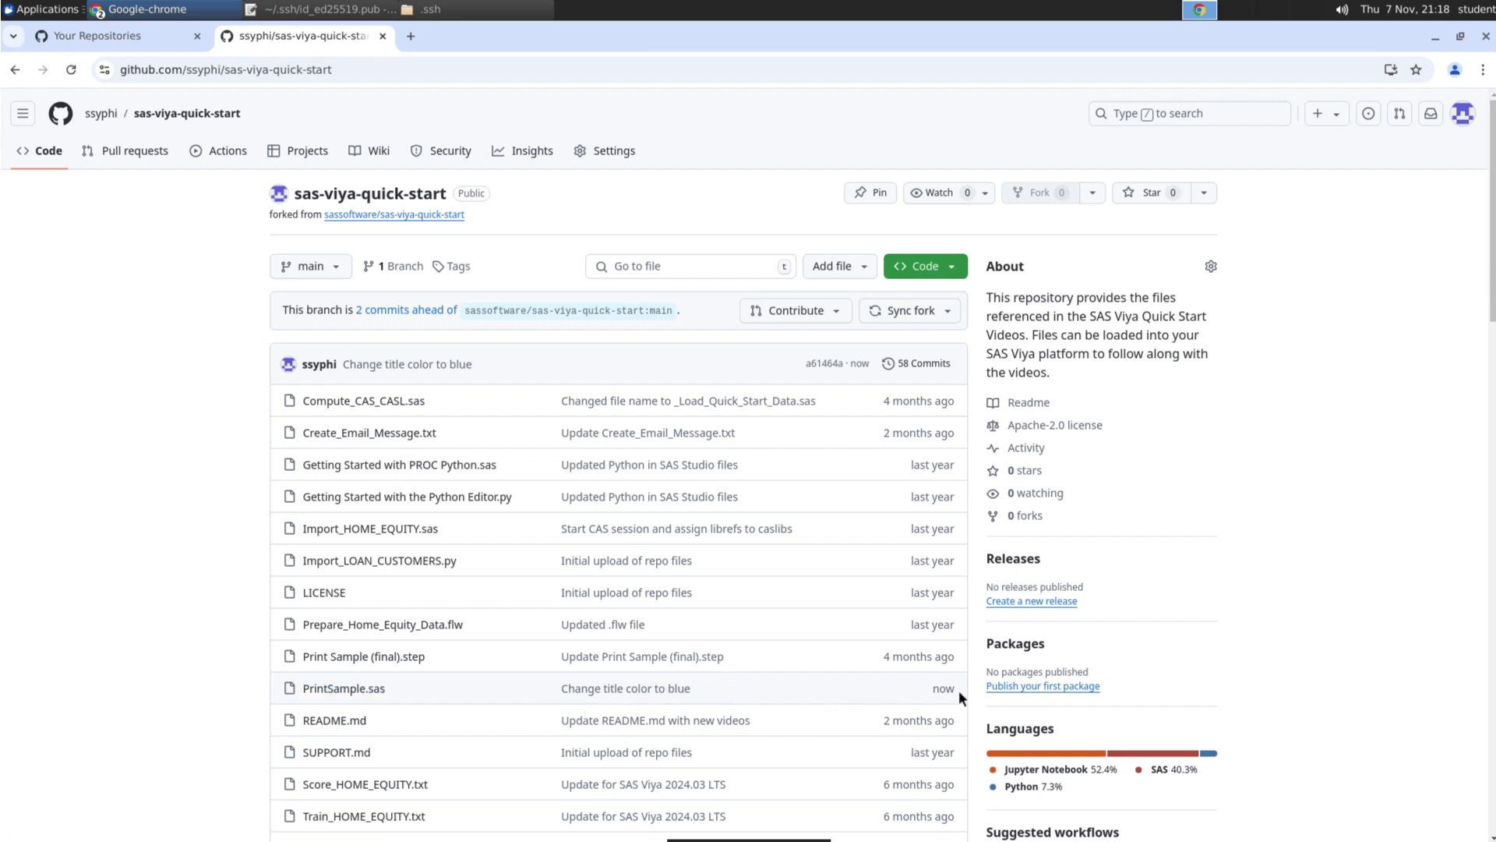
left_click(371, 689)
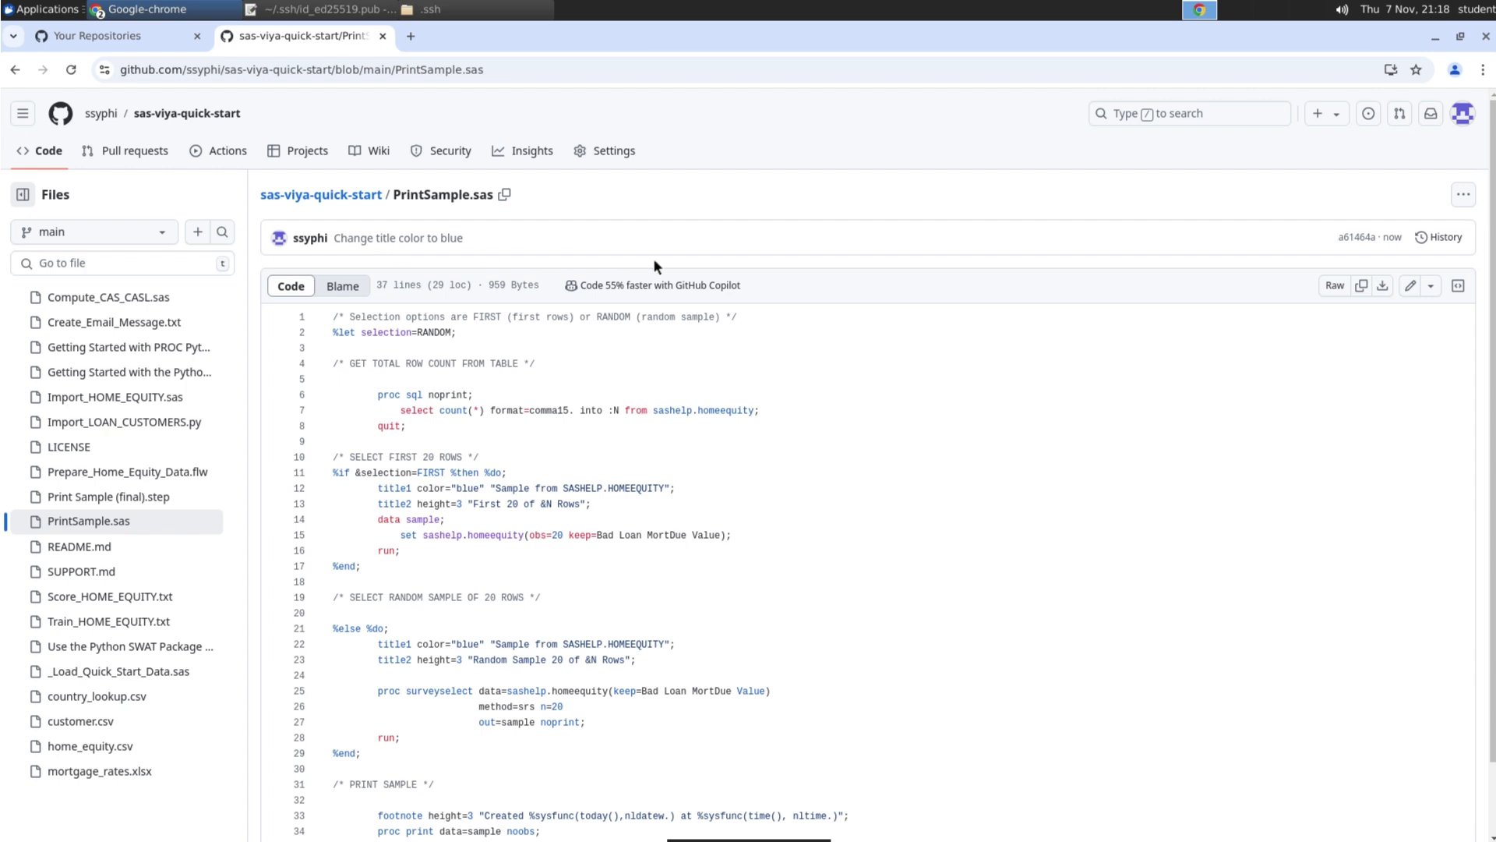
On GitHub, change RANDOM to FIRST on line 2 and commit to main as 'Change default report to first N rows'
left_click(1411, 285)
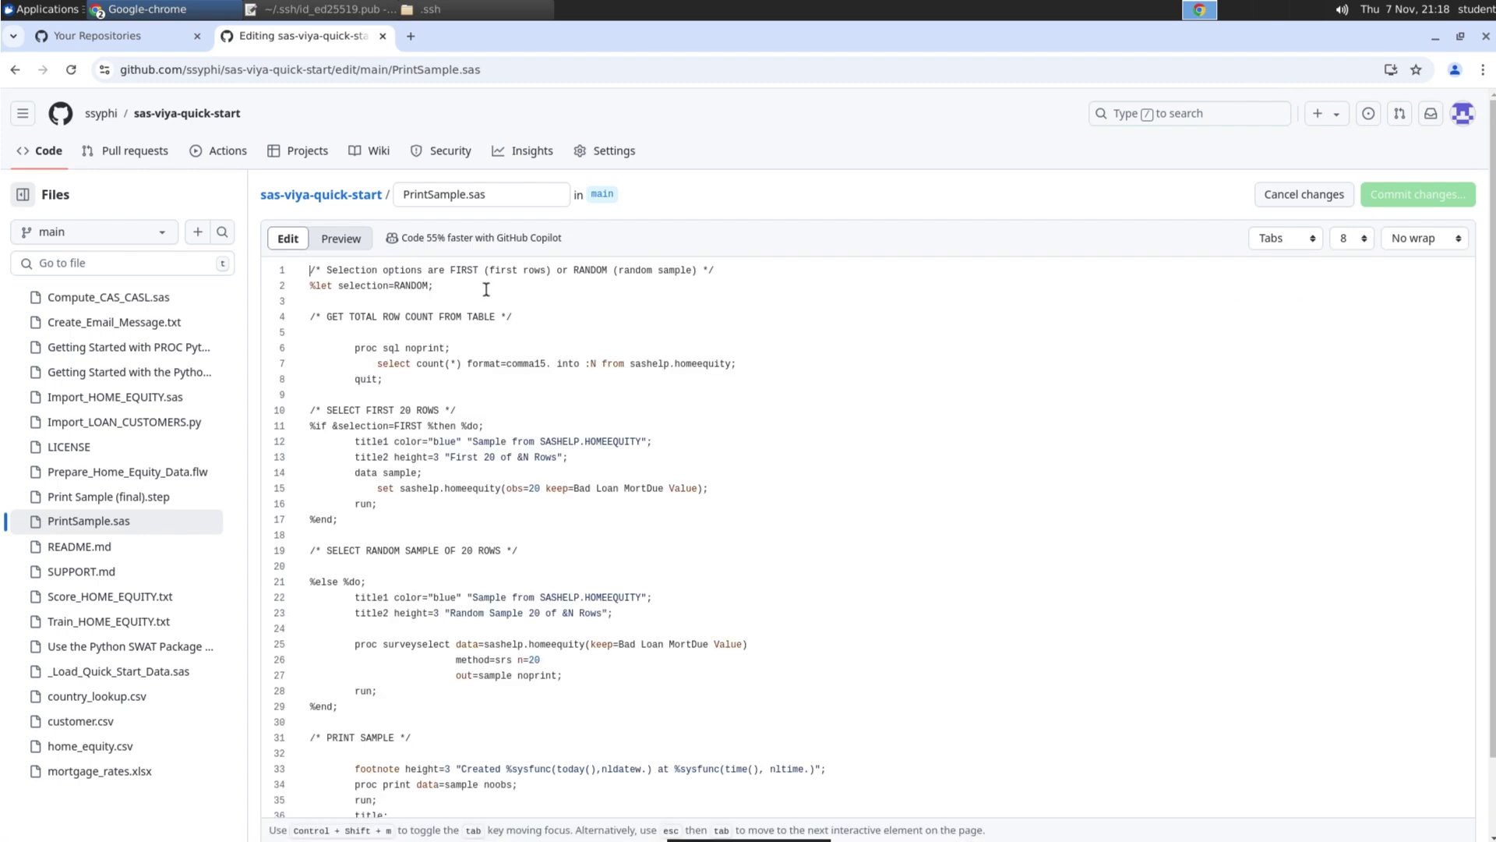
double_click(488, 289)
type("FIRST")
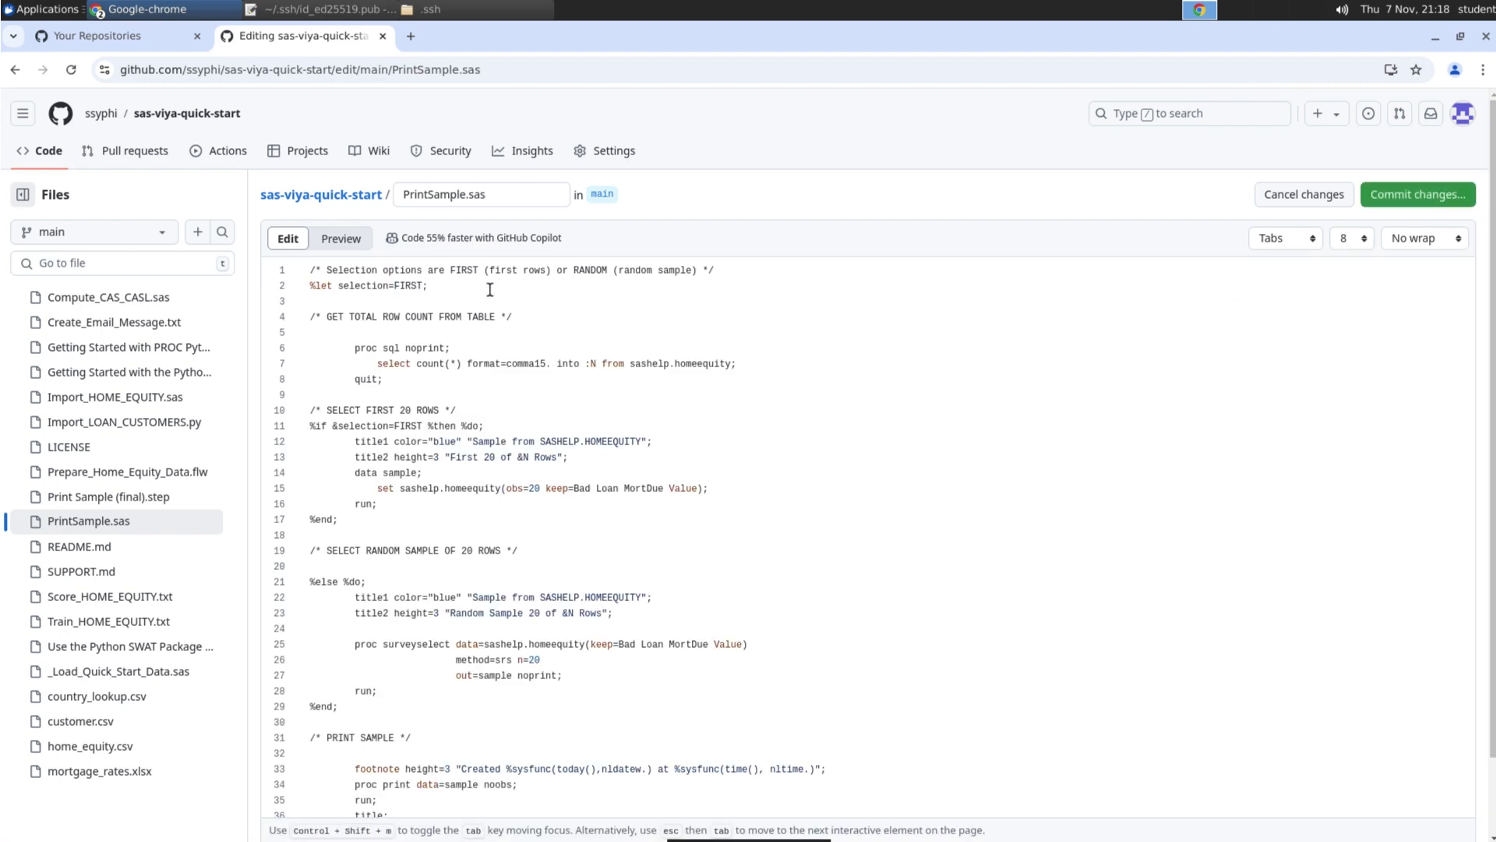
left_click(1397, 201)
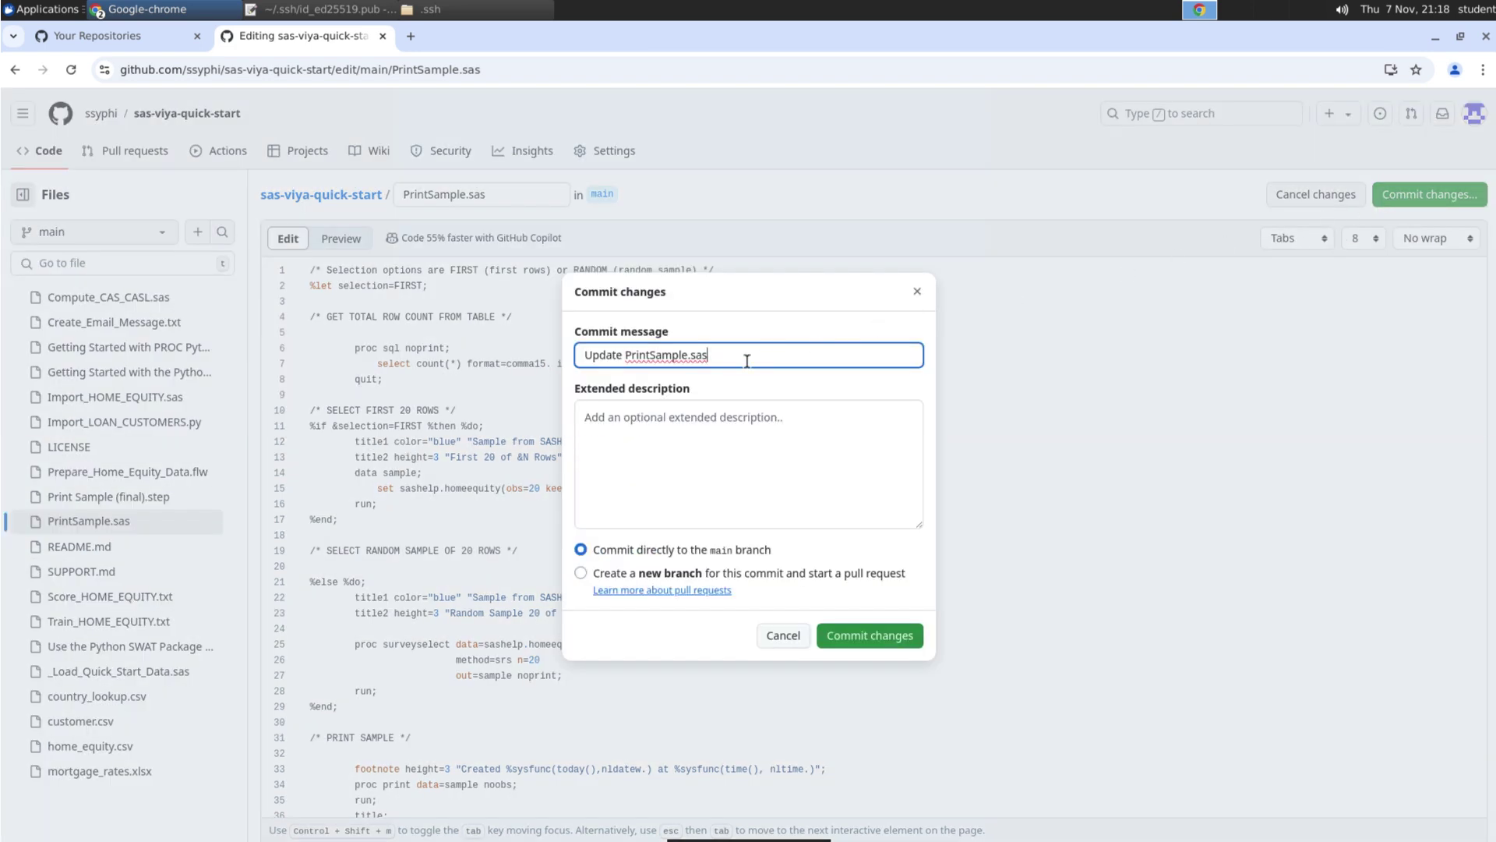
key("ctrl+shift+Left")
key("ctrl+shift+Left")
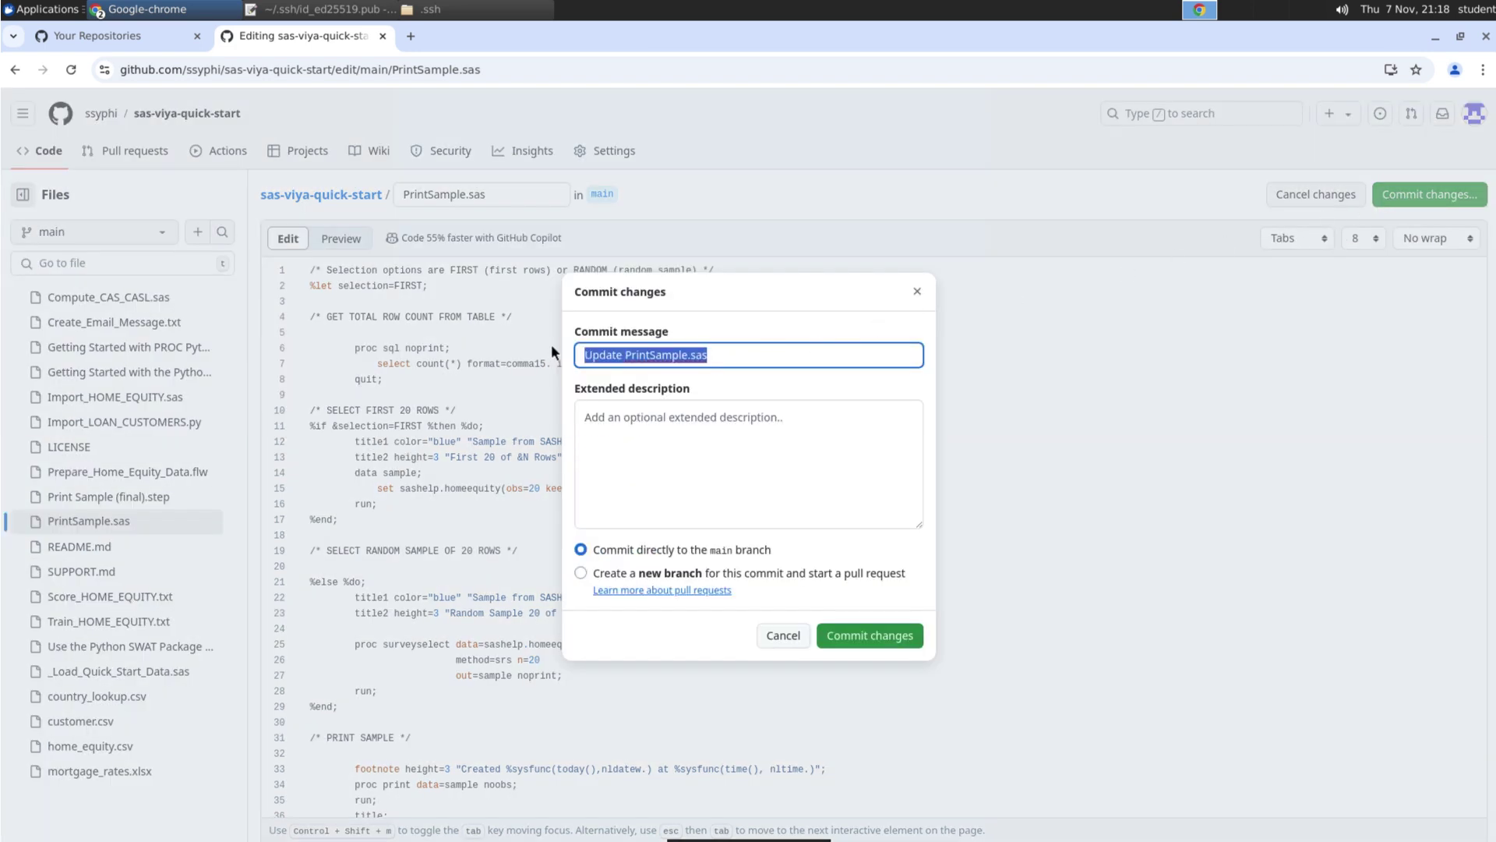
type("Change default report to first N rows")
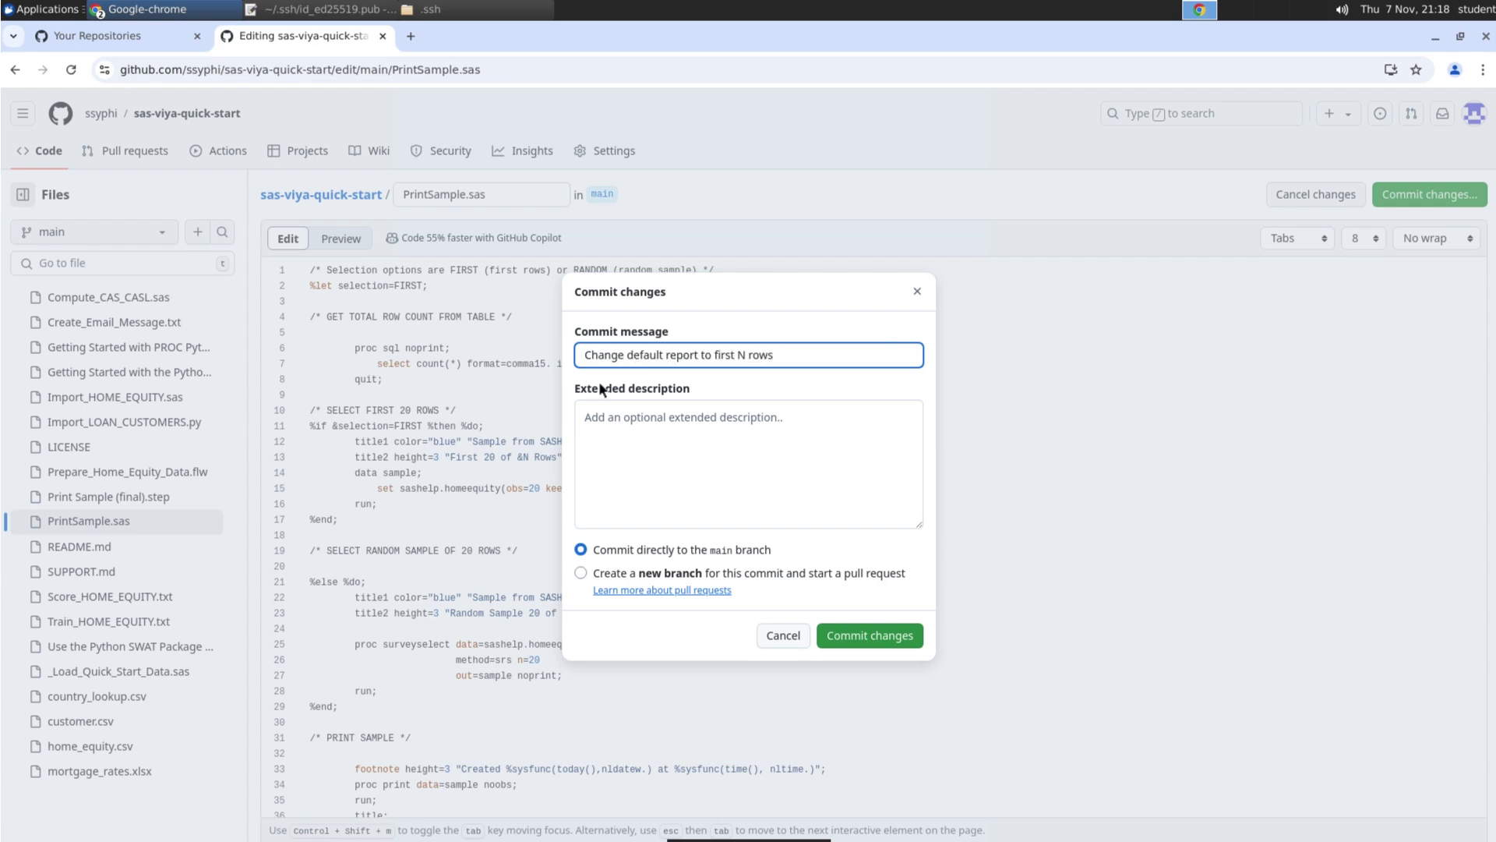
left_click(849, 635)
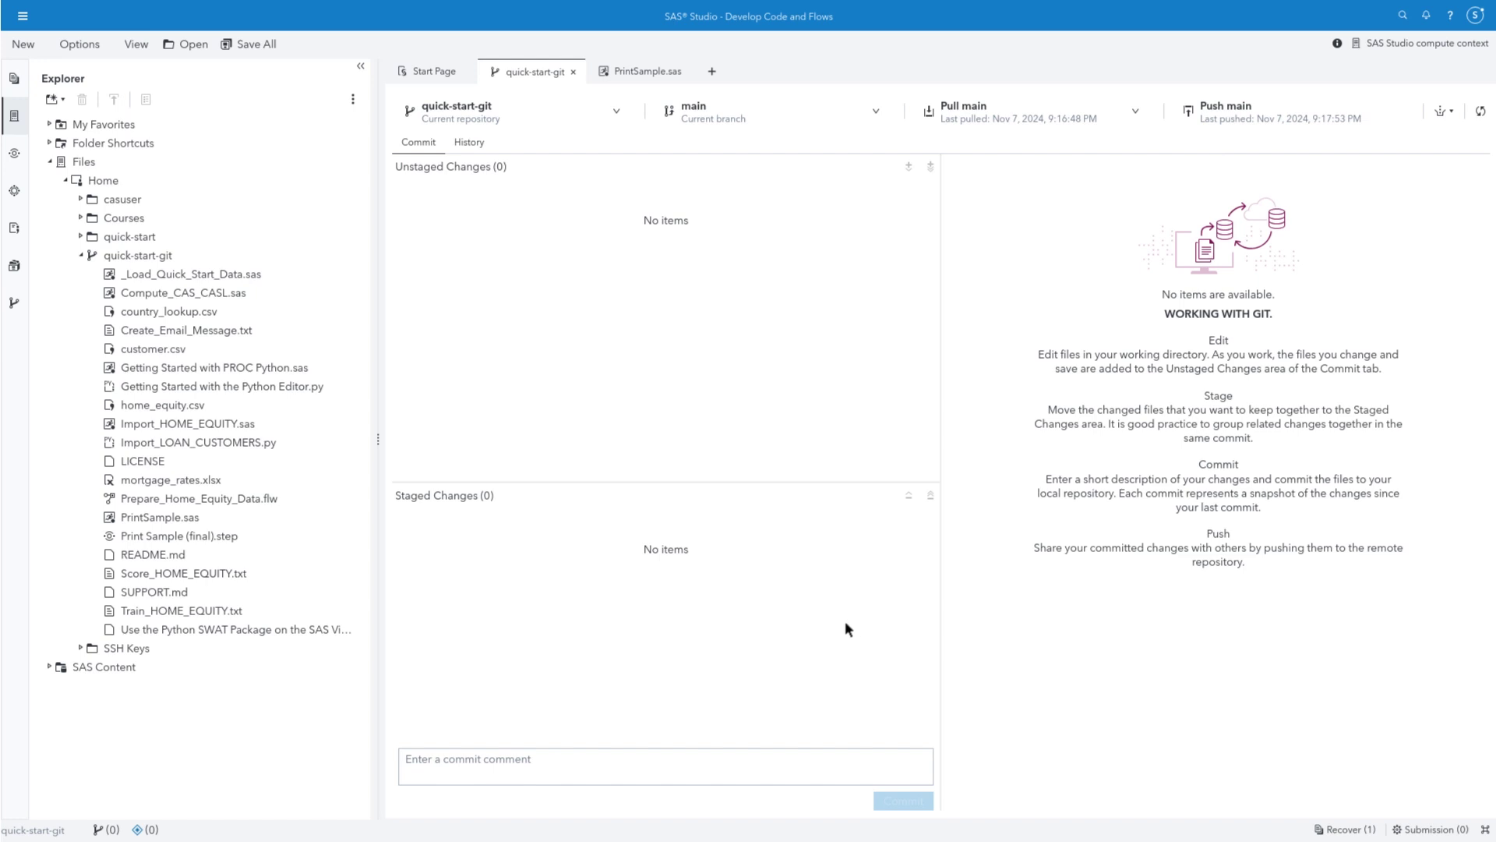
In the History tab, pull main to bring in GitHub's 'Change default report to first N rows' commit
left_click(479, 145)
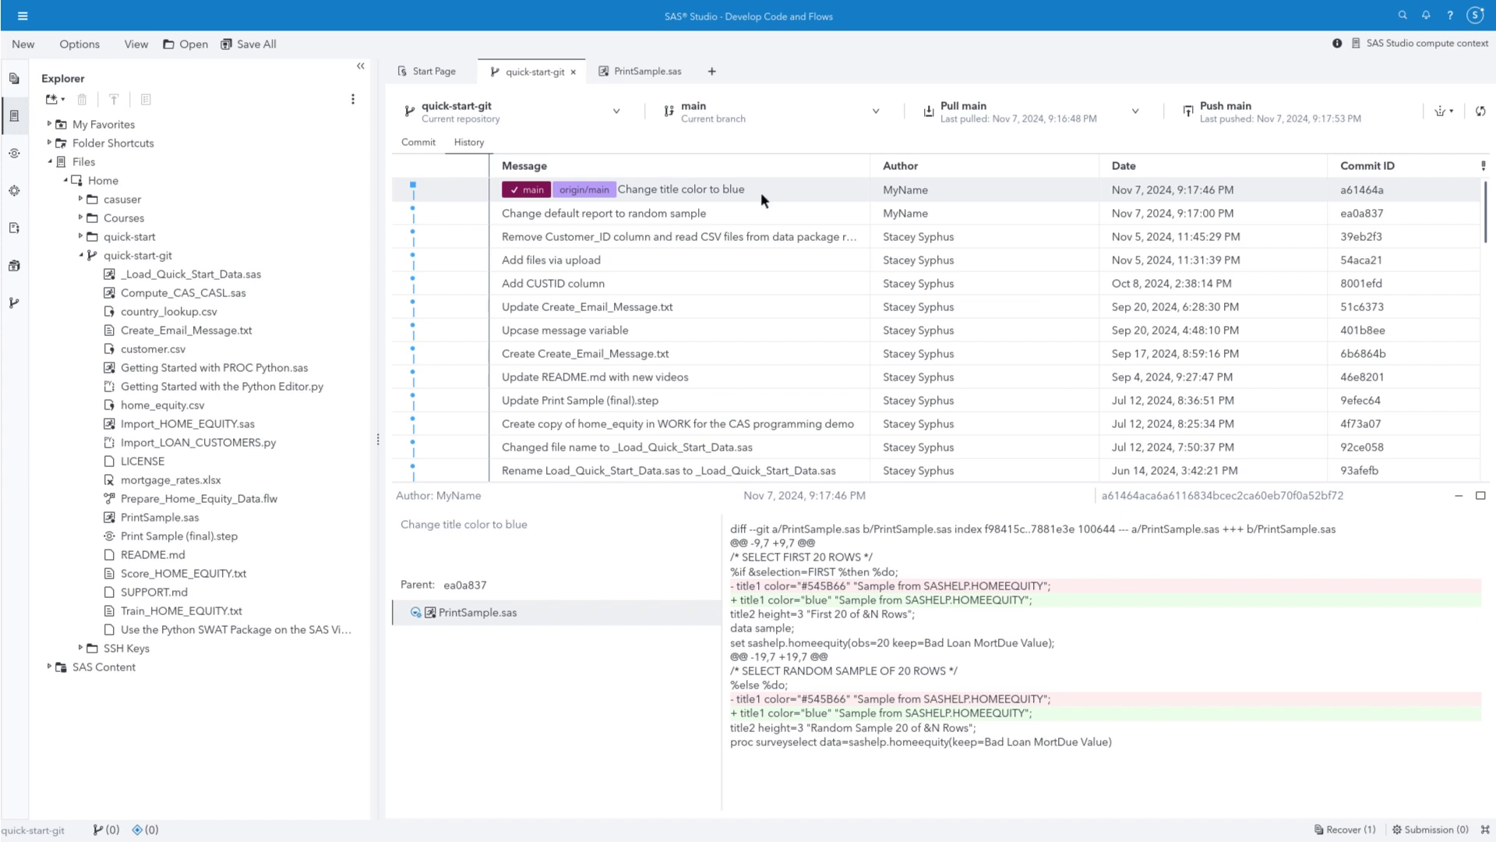
key("Down")
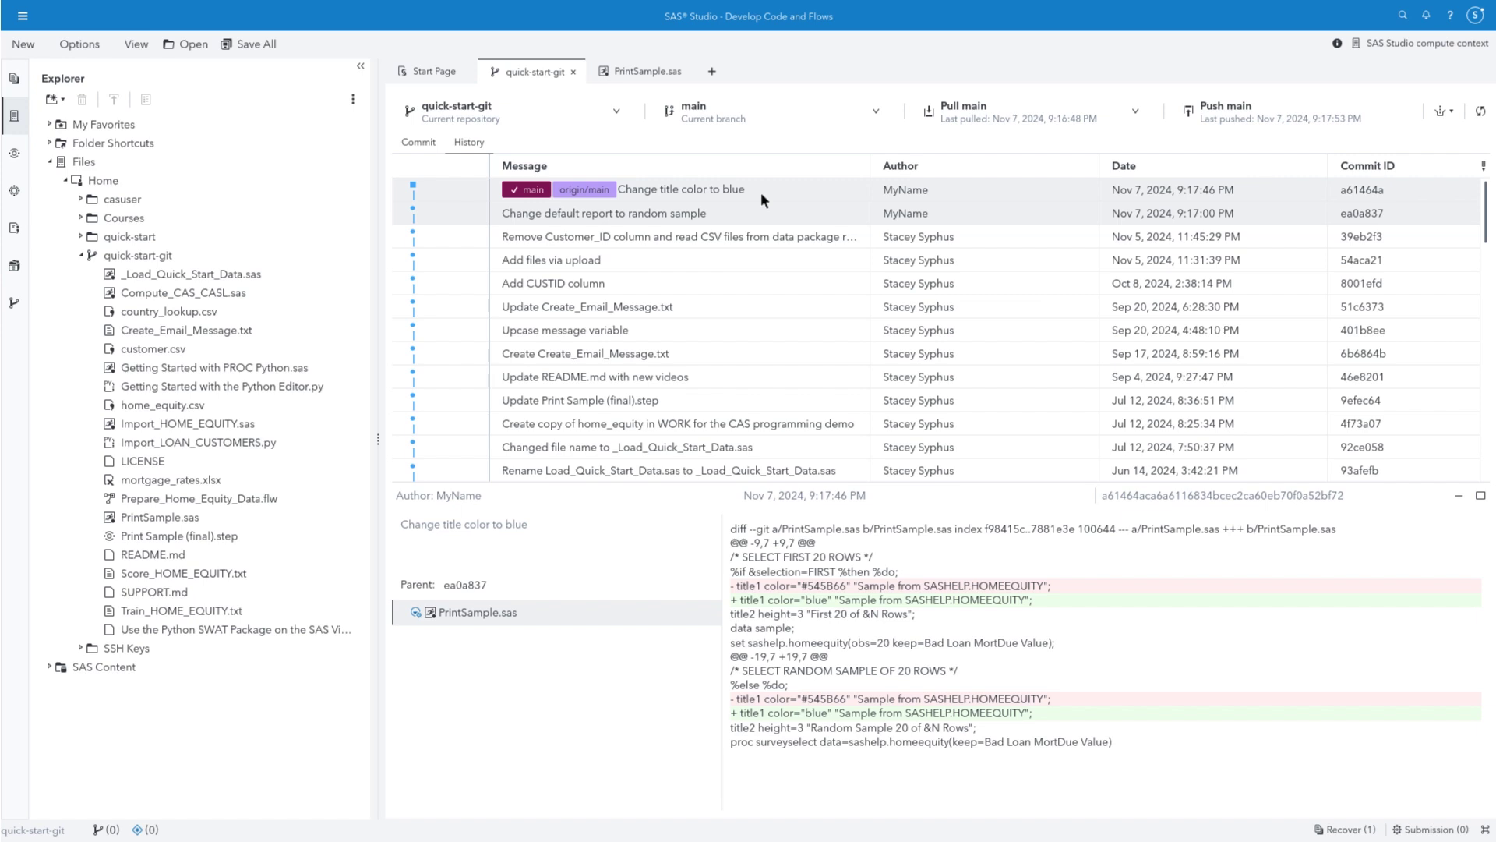
left_click(964, 110)
left_click(994, 168)
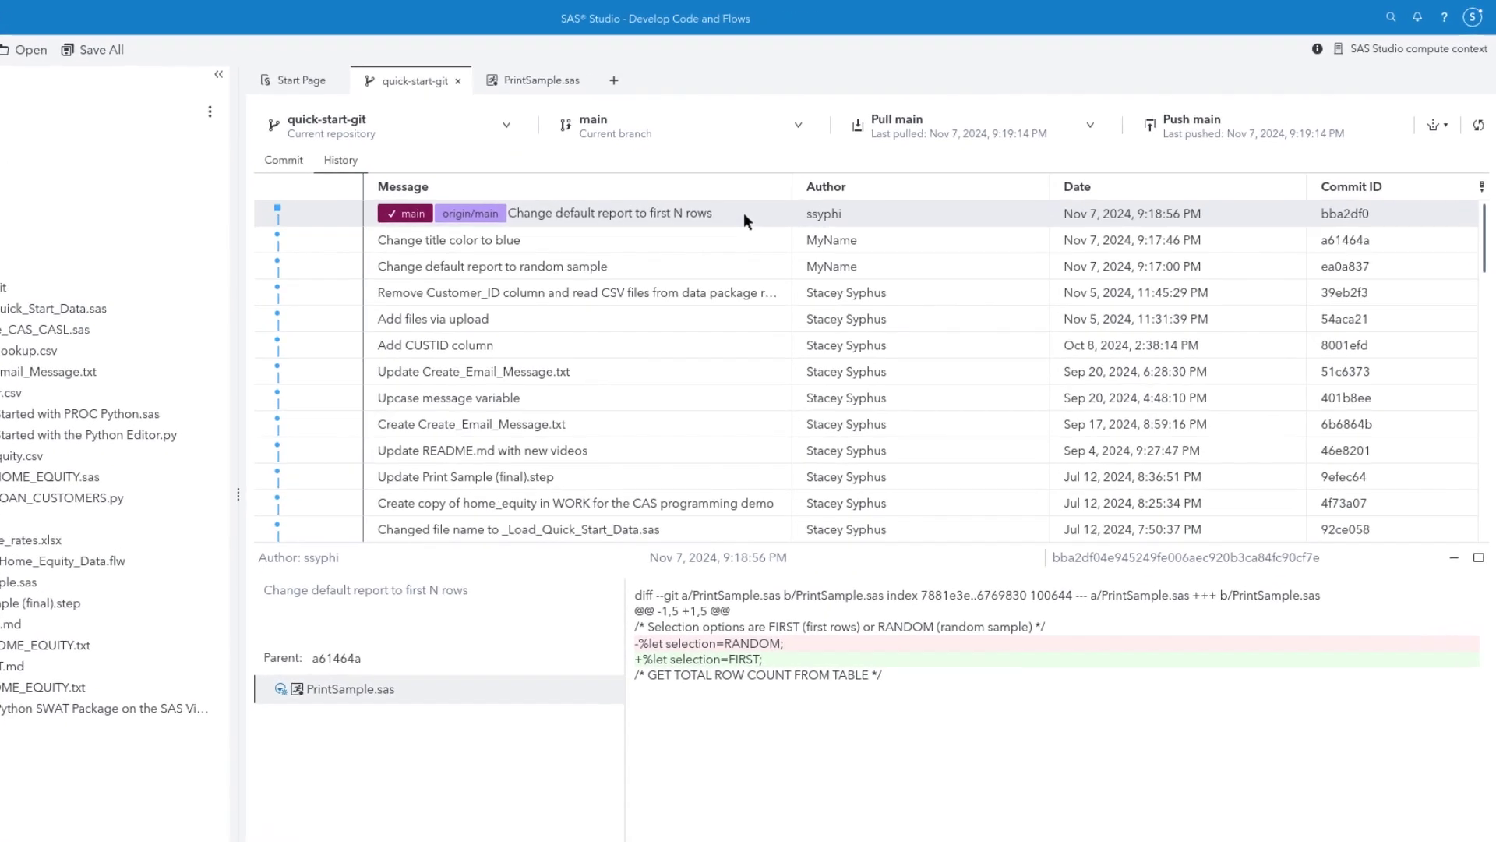
right_click(572, 265)
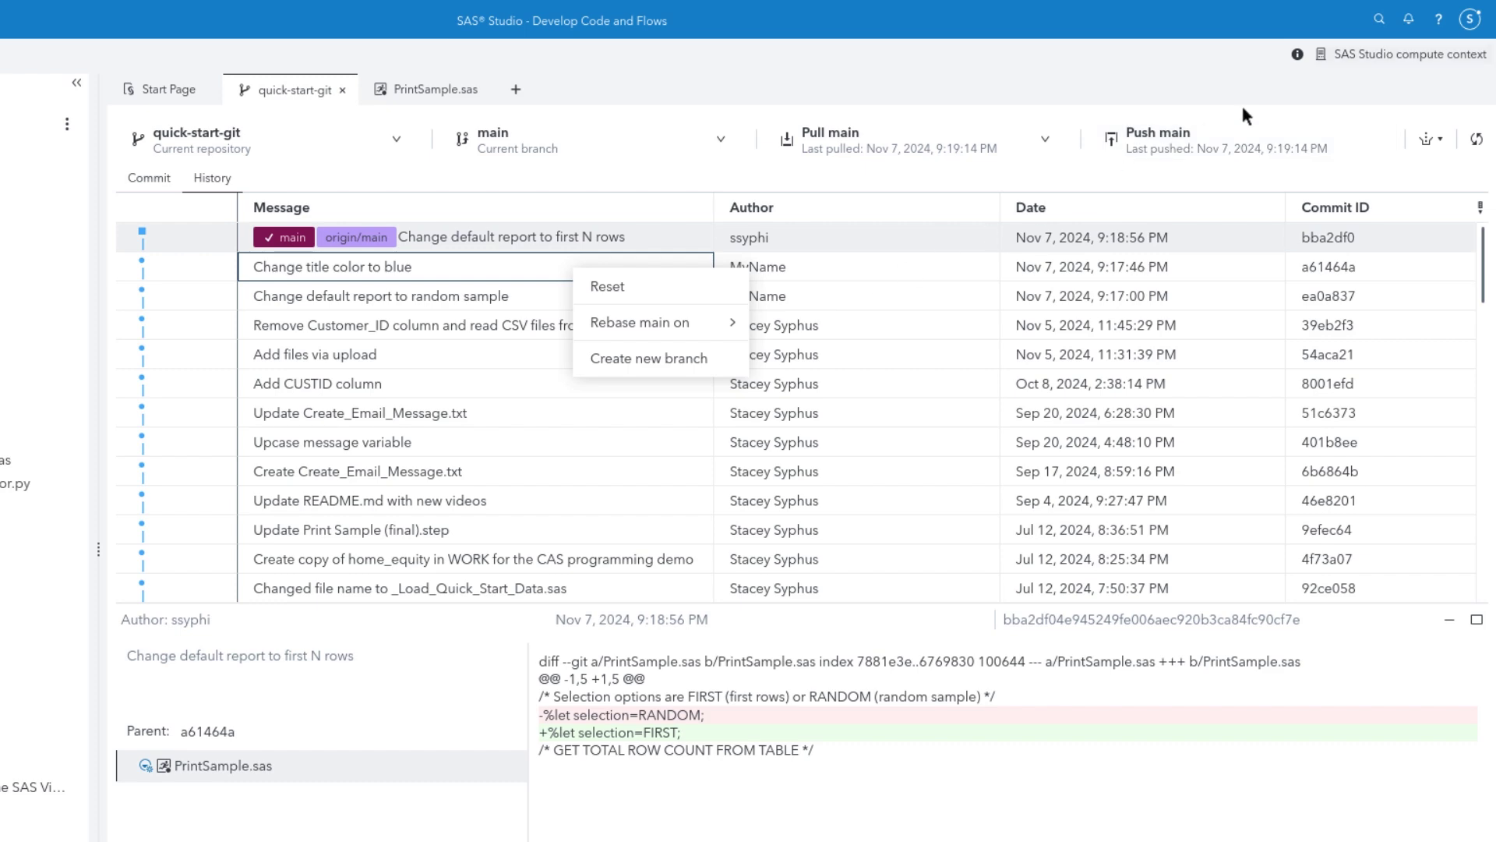
Open the SAS Help Center from the ? menu and scroll its welcome page
left_click(1442, 24)
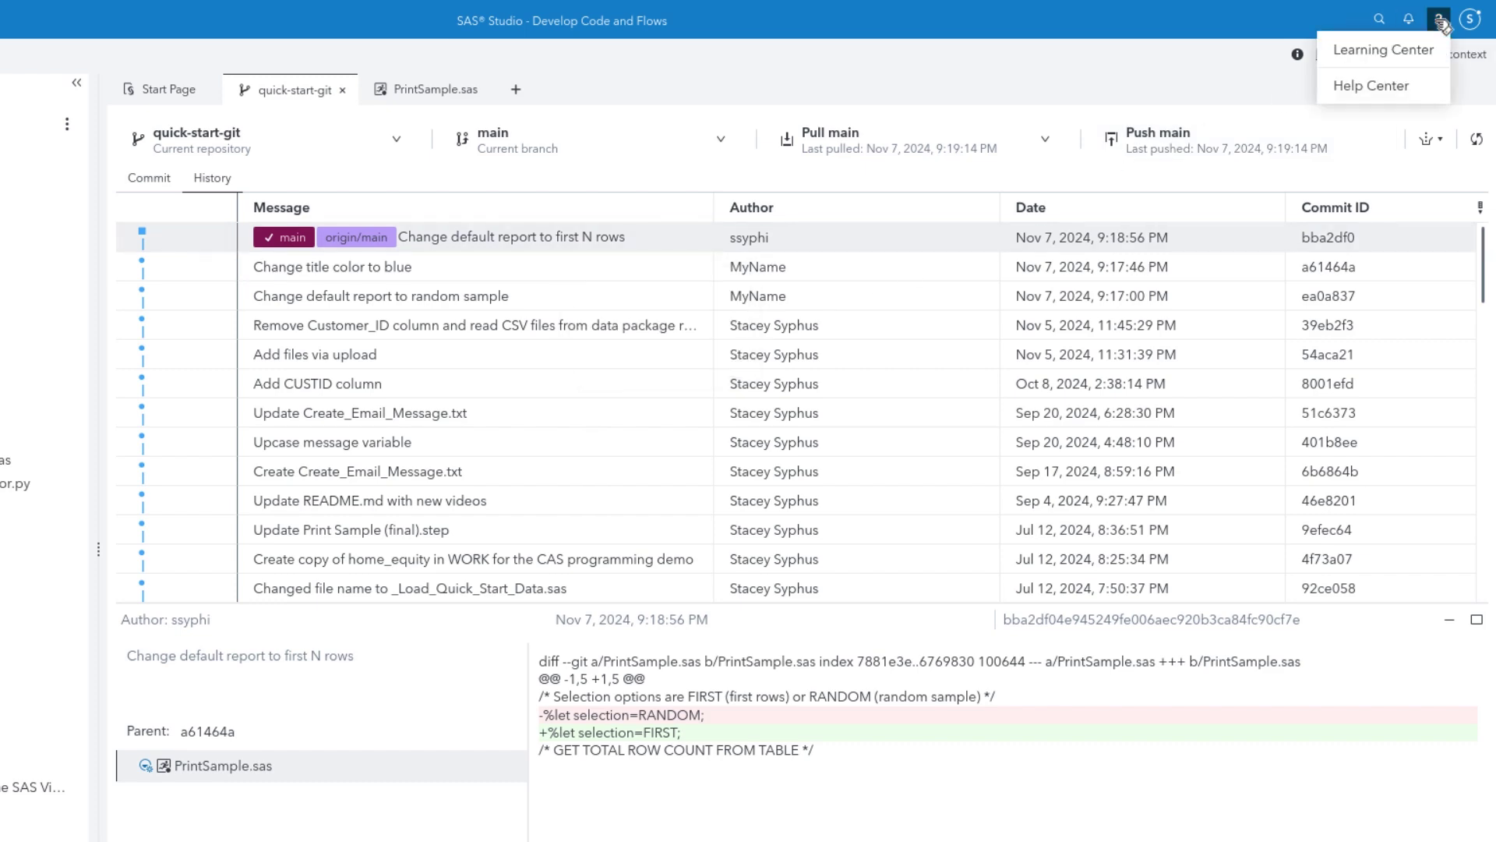
left_click(1395, 86)
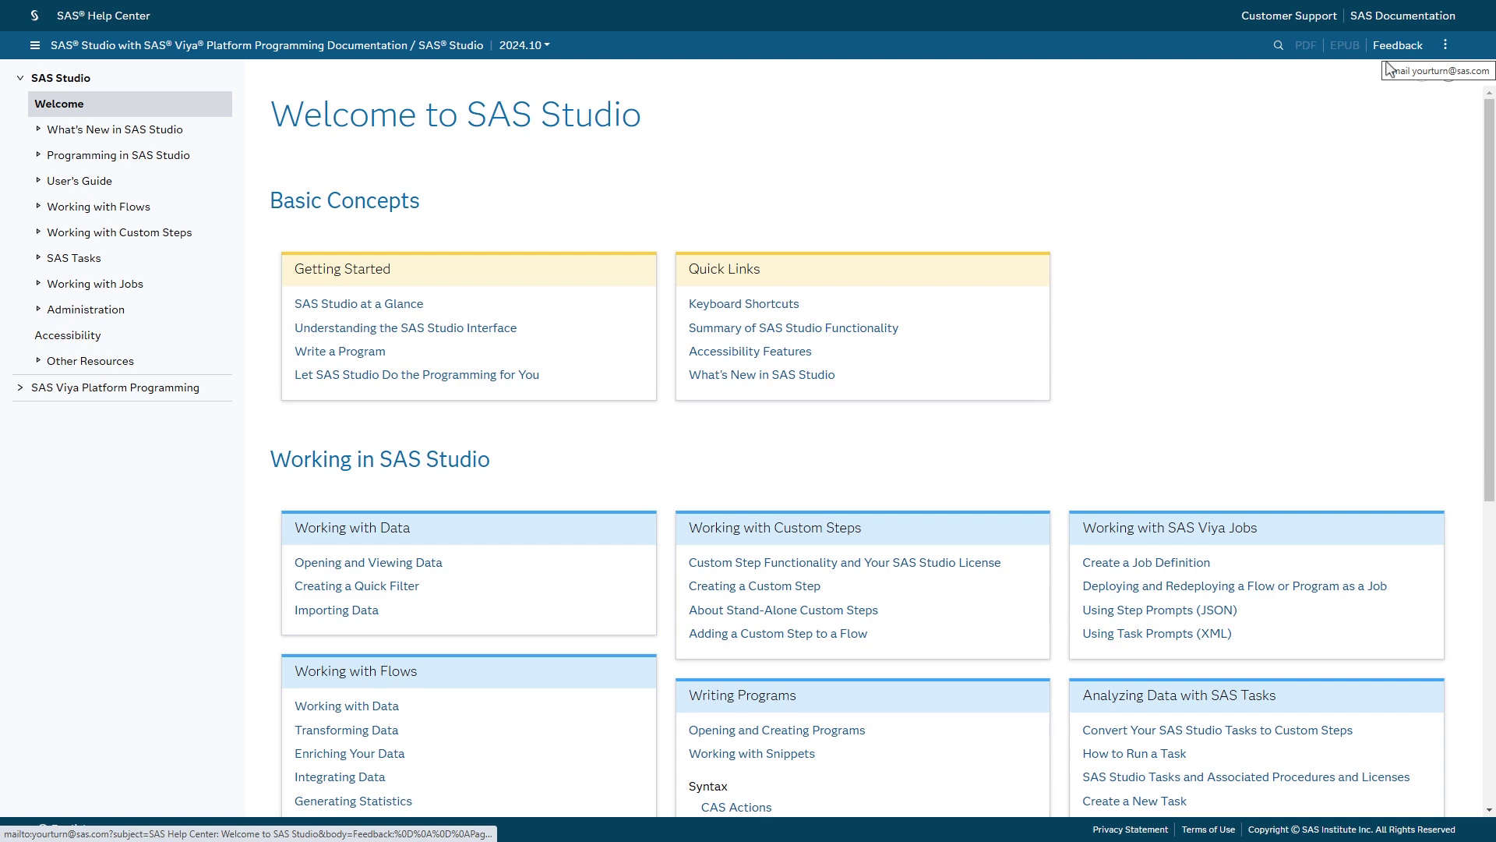
scroll(1188, 294, "down", 7)
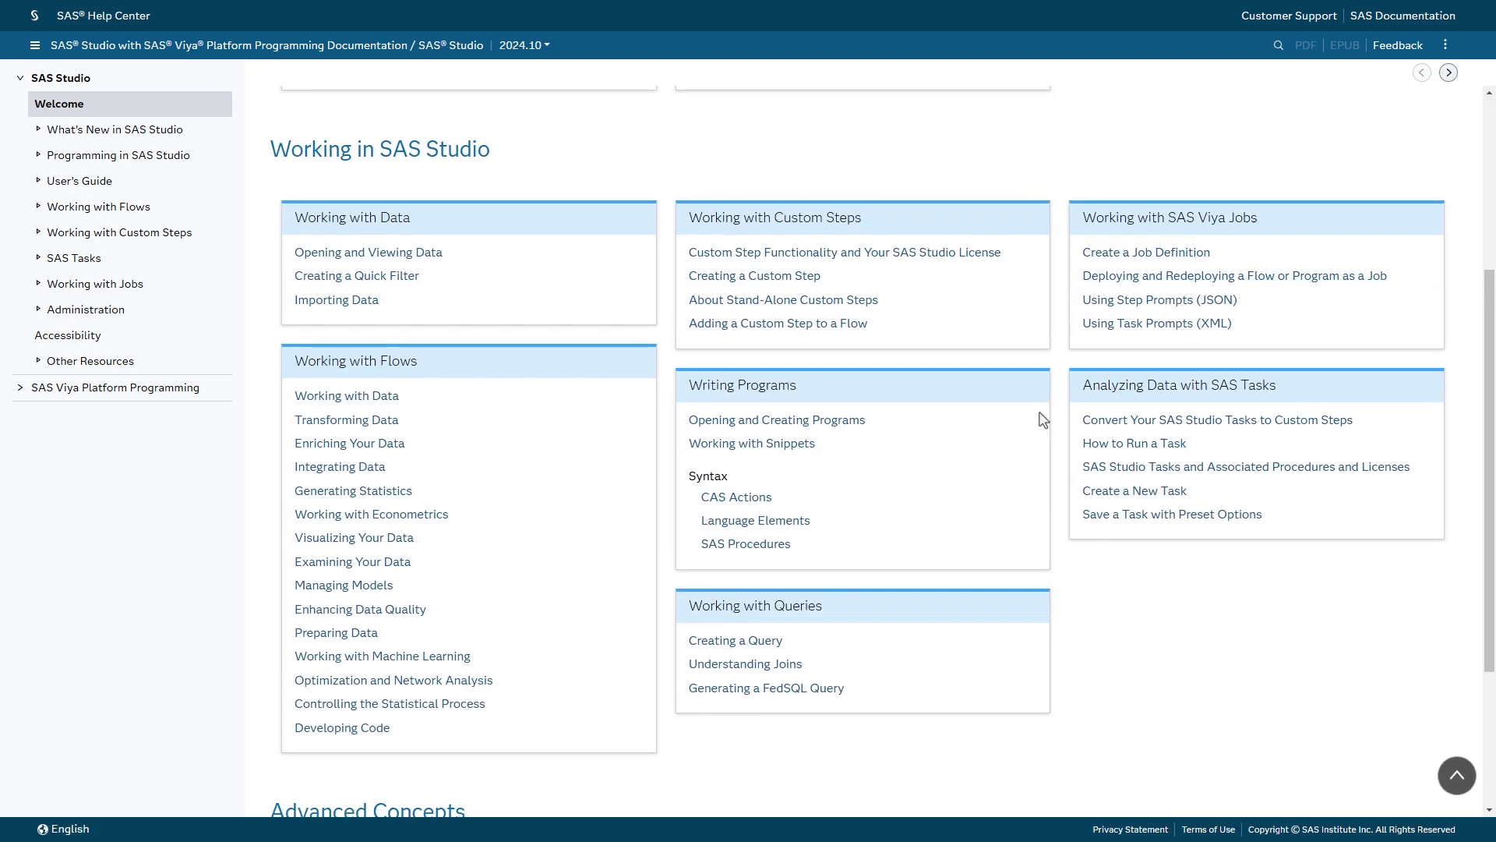